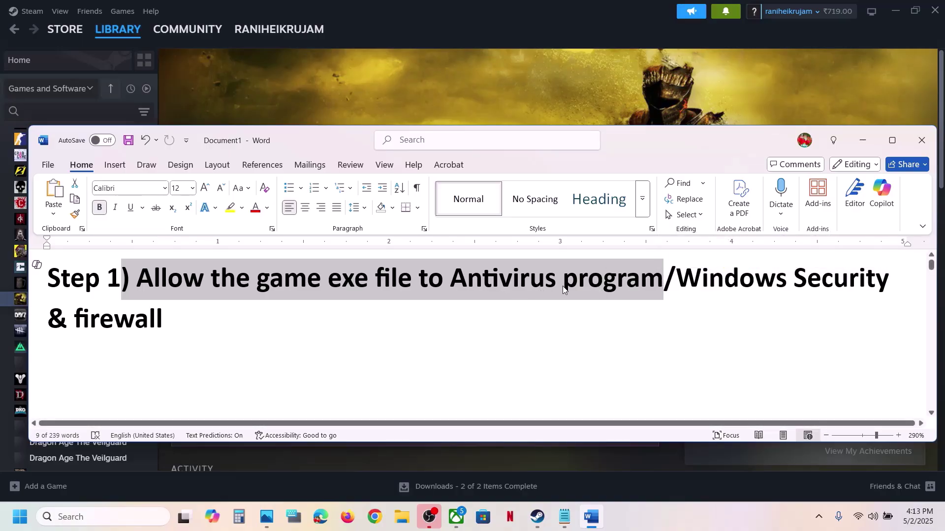
left_click_drag(679, 278, 776, 316)
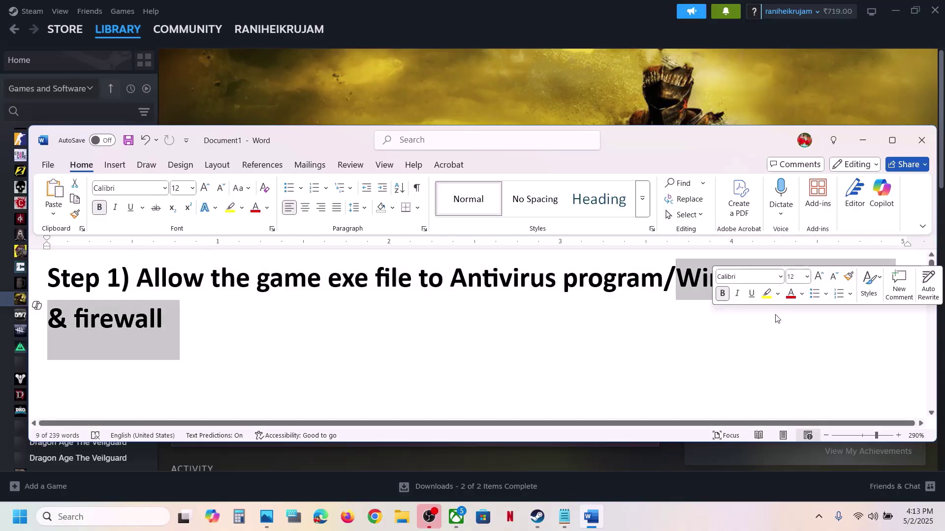
left_click(511, 87)
Step: Open the Virus & threat protection page of Windows Security from the Privacy & security section of Windows Settings
key("super+i")
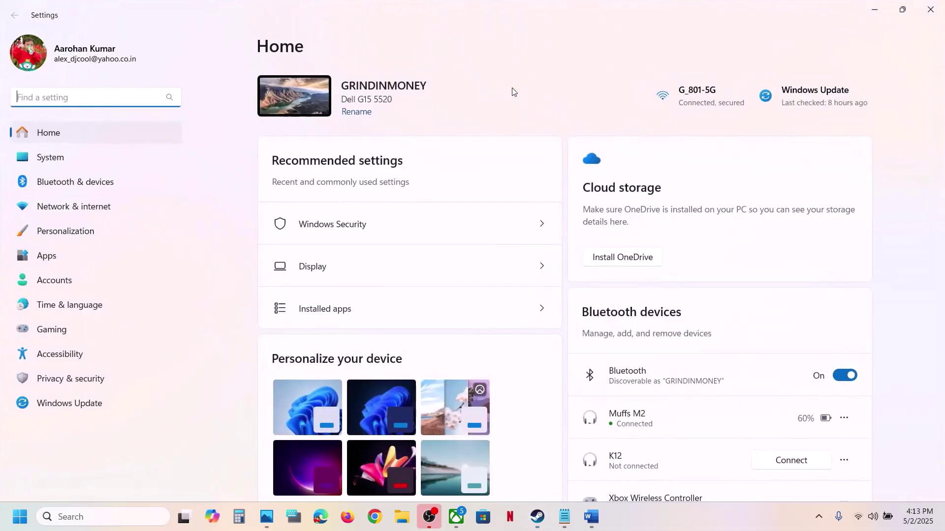
left_click(65, 386)
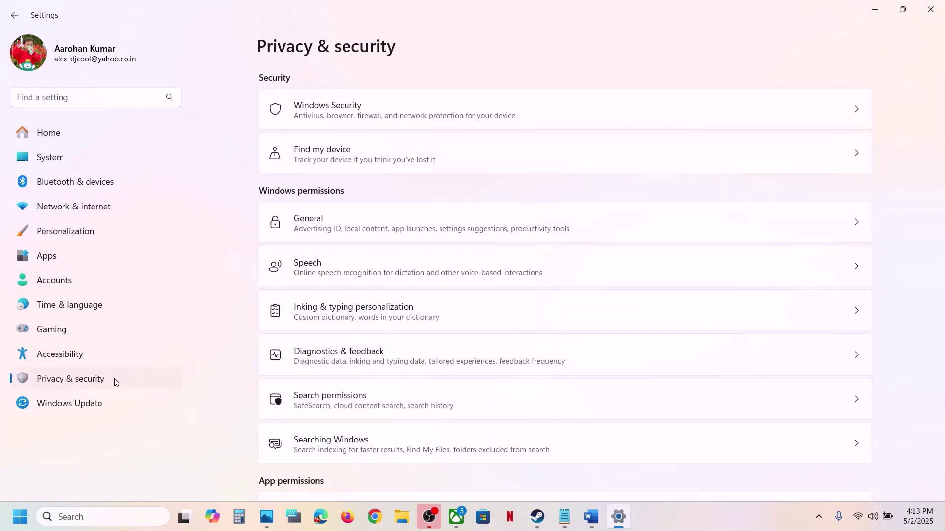
left_click(393, 115)
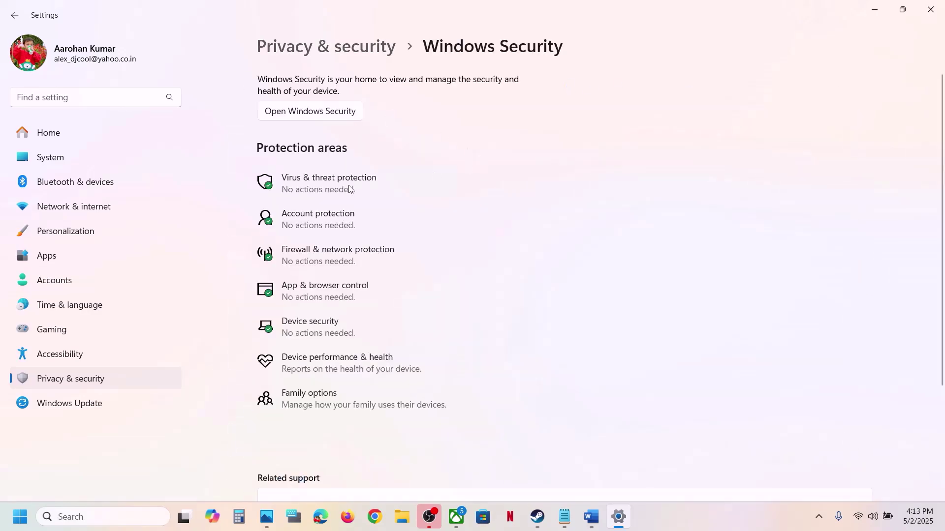
left_click(356, 190)
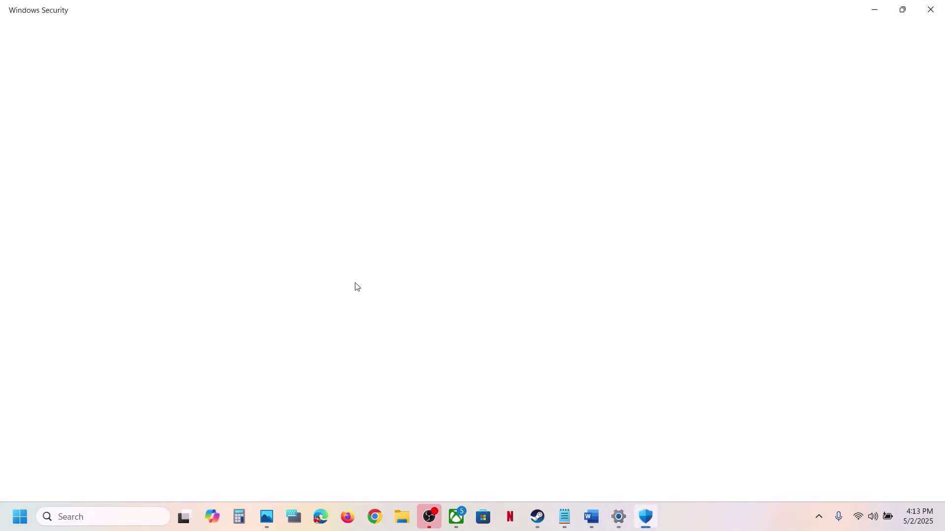
Step: Go to the ransomware protection settings and open the apps allowed through Controlled folder access
scroll(354, 285, "down", 3)
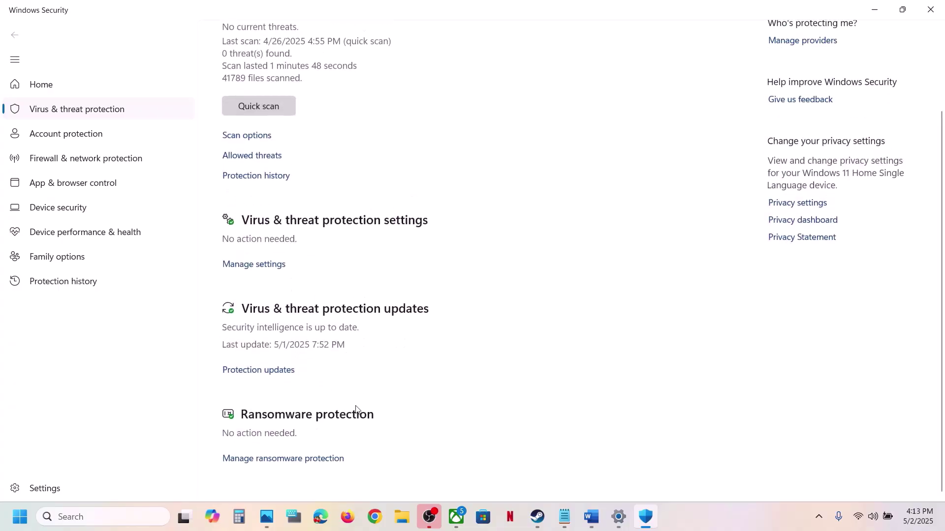
left_click(279, 465)
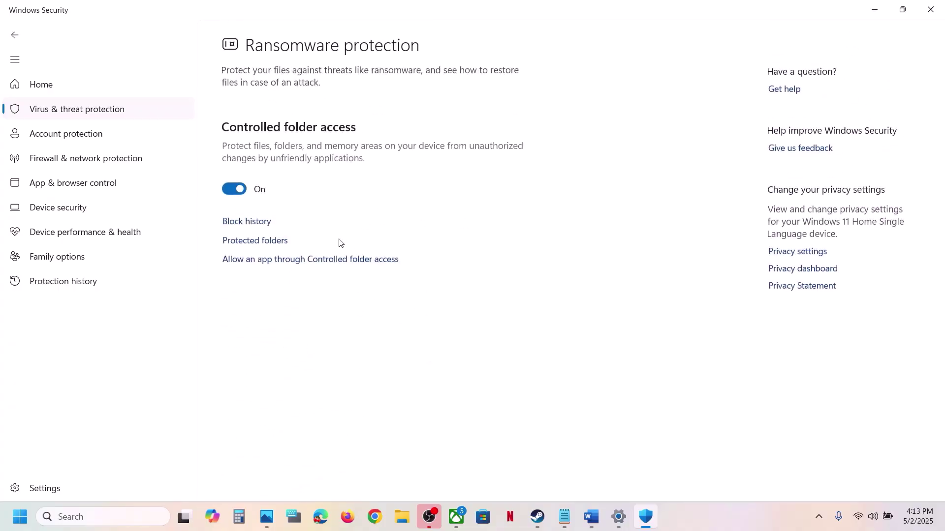
left_click(329, 261)
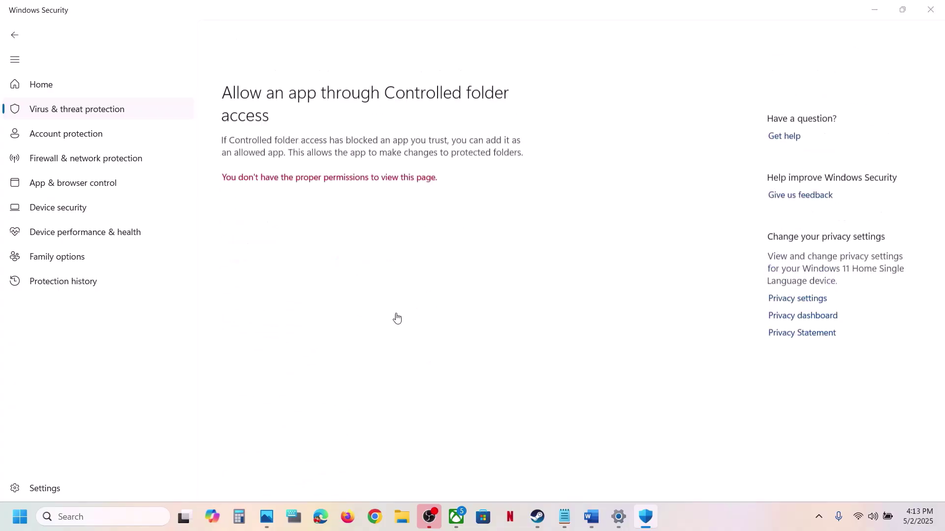
Step: Start adding an allowed app by browsing all apps, and go to the C:\Program Files (x86)\Steam folder
scroll(315, 121, "down", 3)
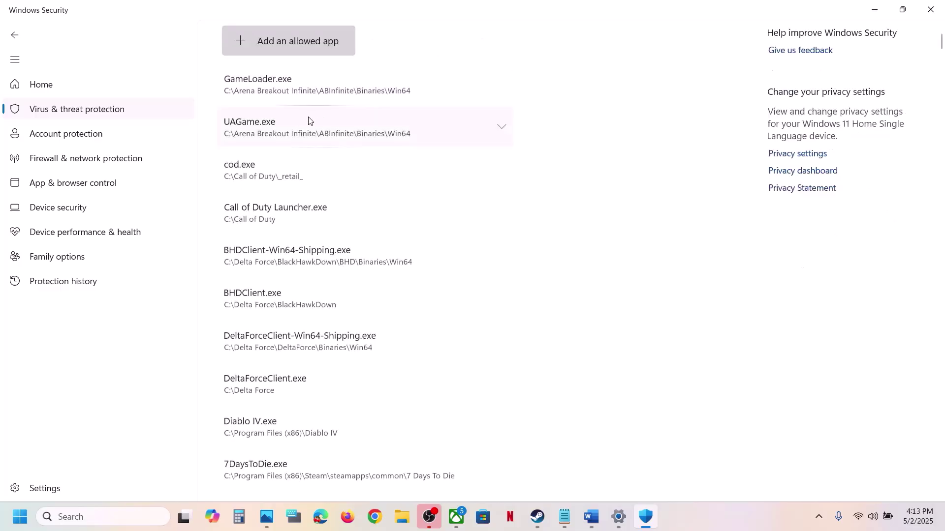
left_click(271, 51)
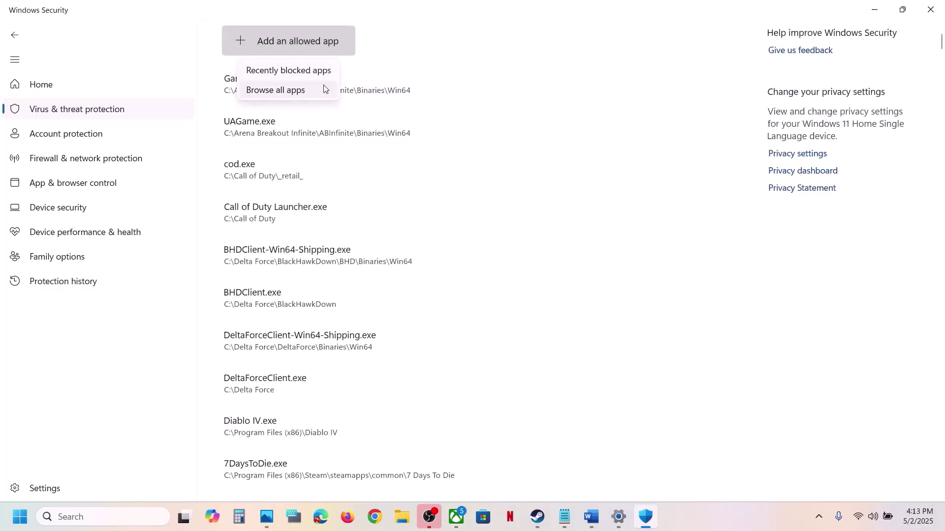
left_click(274, 91)
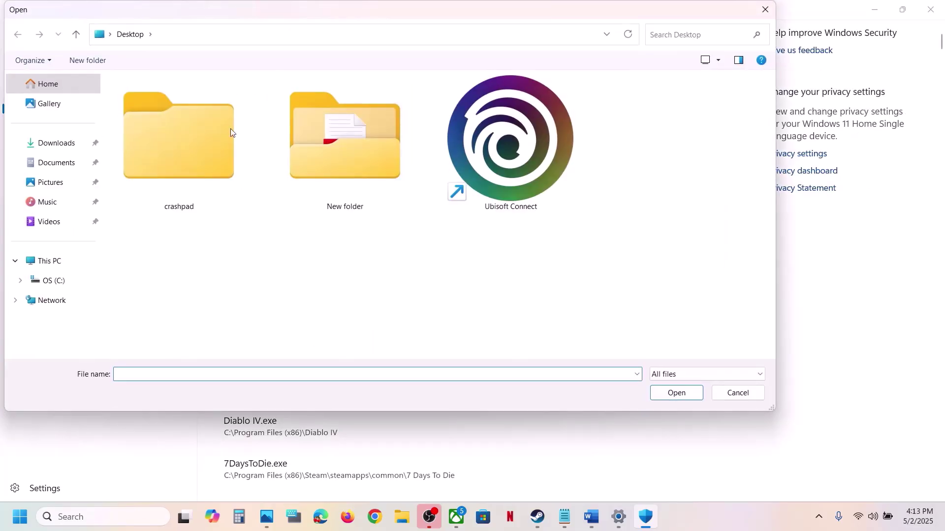
left_click(56, 262)
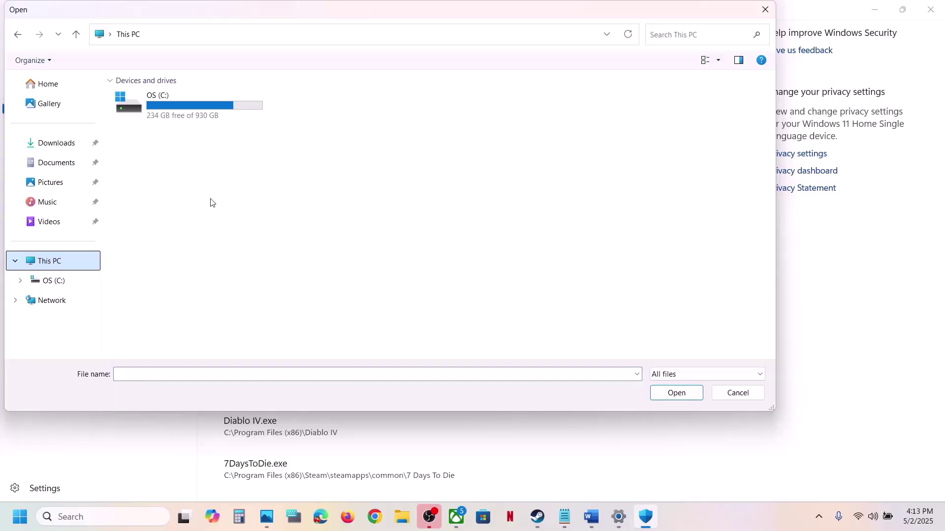
double_click(190, 110)
scroll(263, 205, "down", 4)
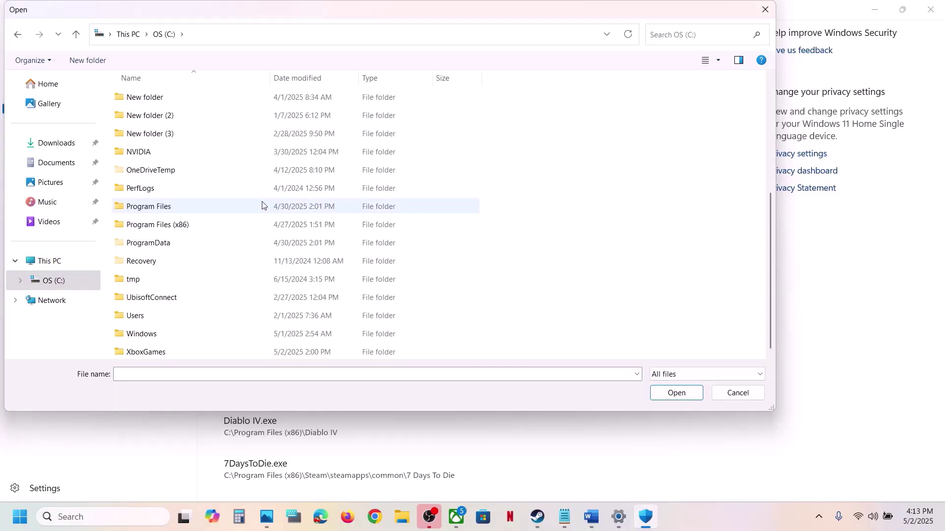
double_click(194, 226)
scroll(226, 219, "down", 5)
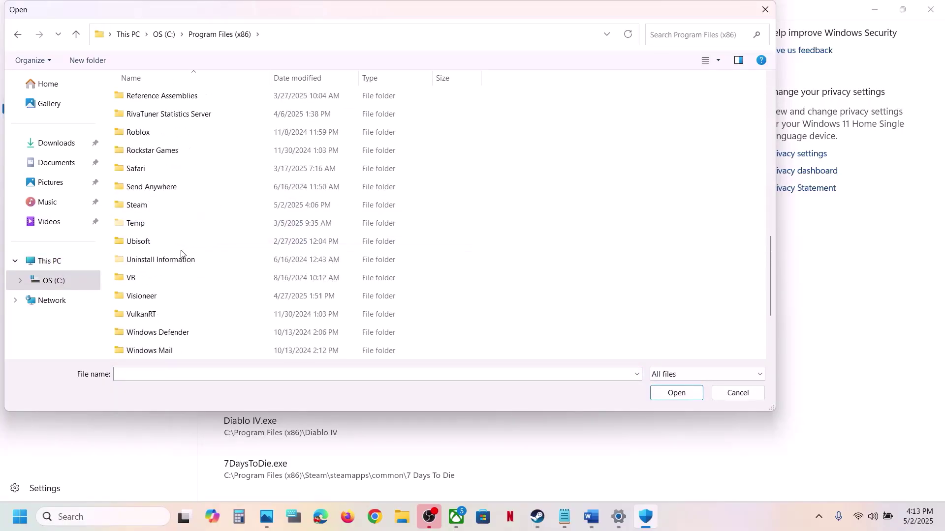
double_click(151, 213)
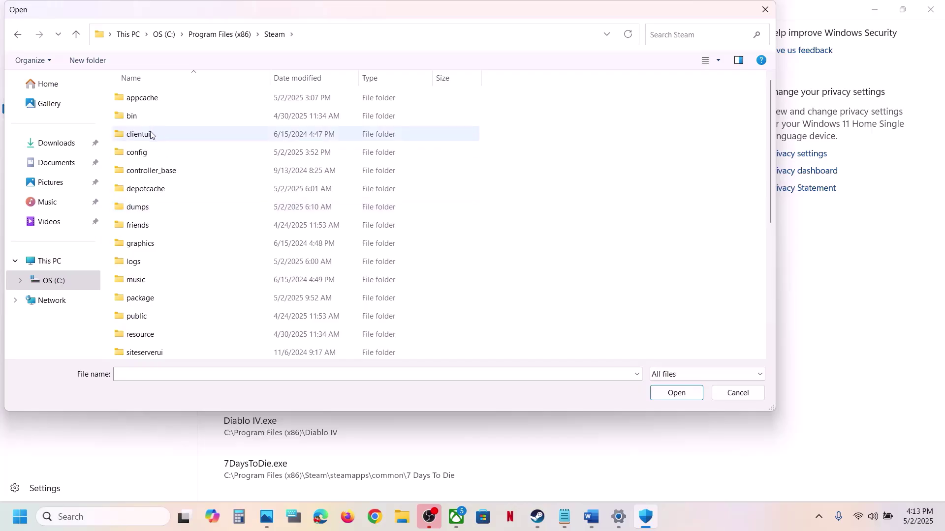
Step: Add the DarkSoulsIII application from steamapps\common\DARK SOULS III\Game as an allowed app for Controlled folder access
scroll(162, 241, "down", 4)
double_click(155, 192)
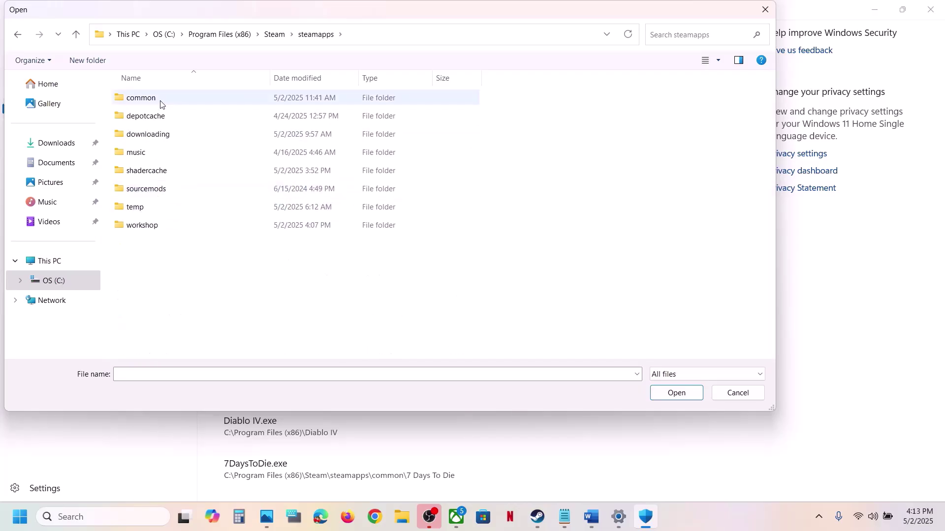
double_click(148, 102)
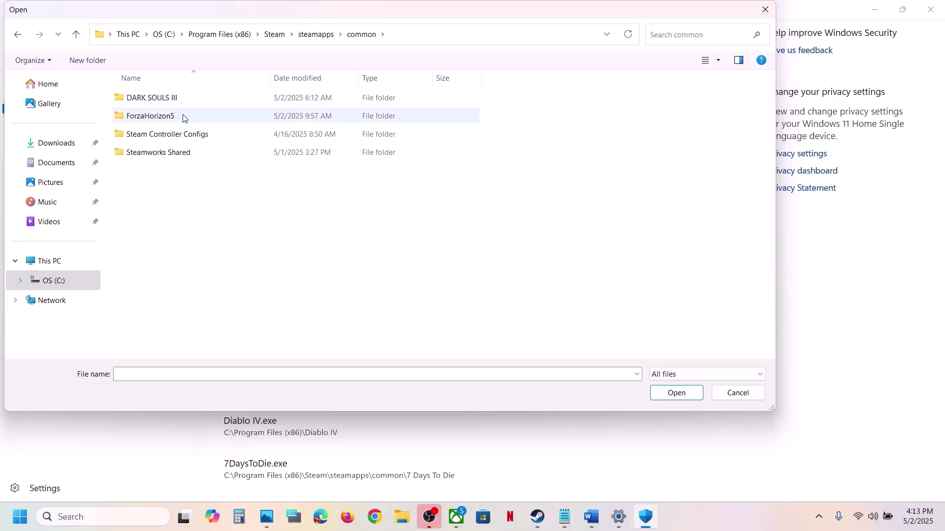
double_click(161, 102)
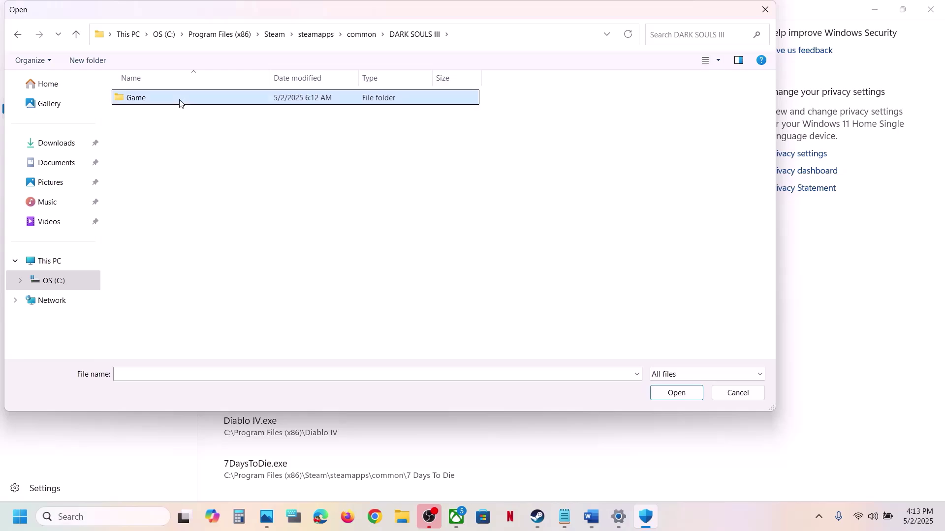
double_click(179, 103)
left_click(151, 137)
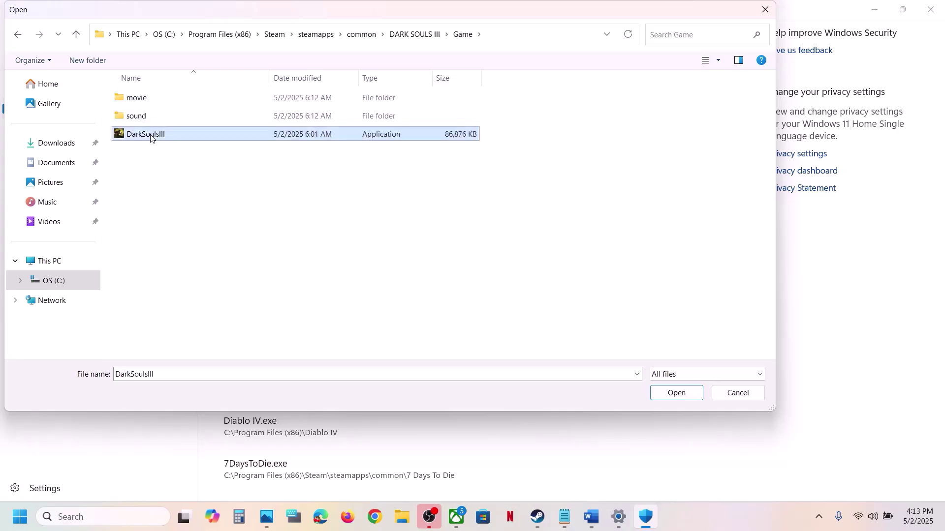
left_click(676, 393)
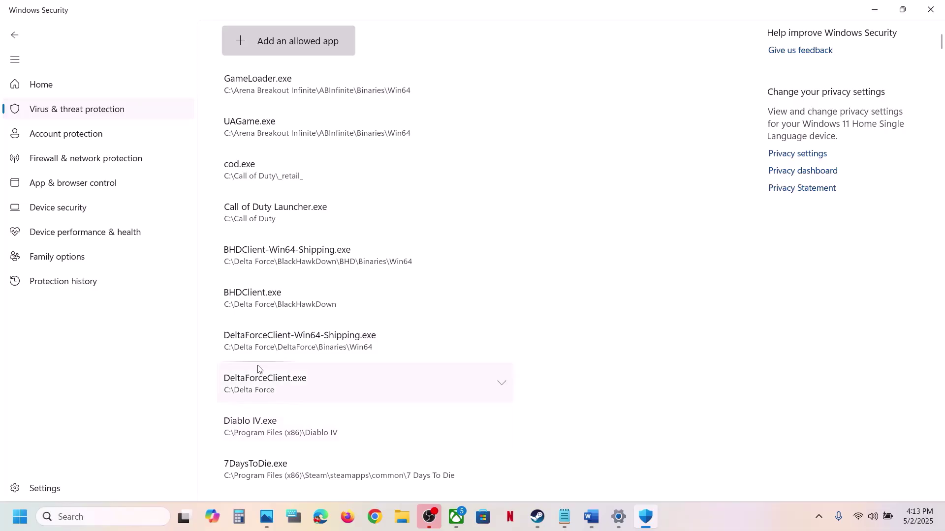
Step: Switch to Control Panel and open the Windows Defender Firewall list of allowed apps under System and Security
left_click(78, 518)
type("control")
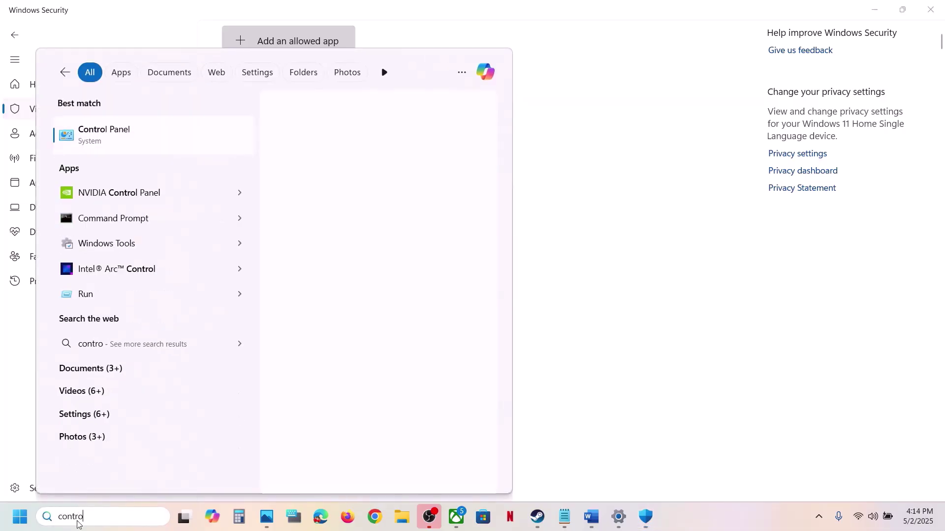
key("Return")
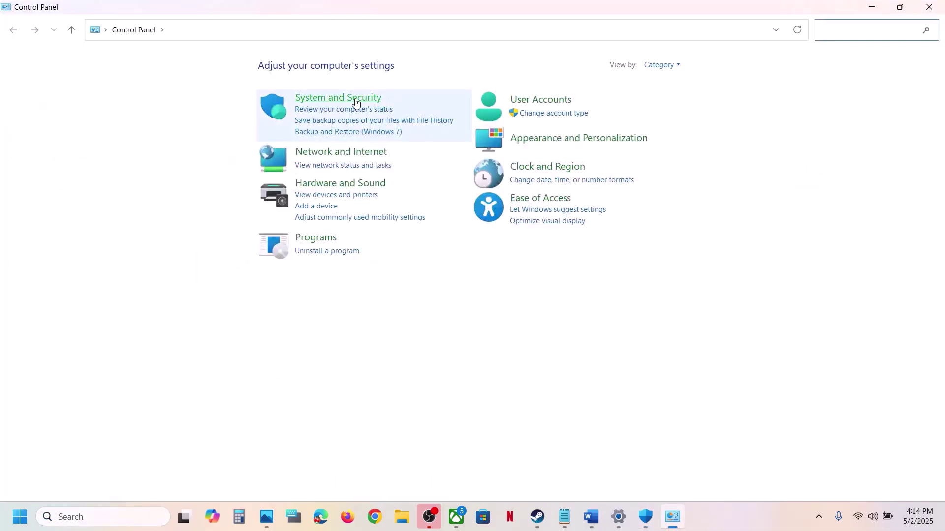
left_click(354, 99)
left_click(227, 108)
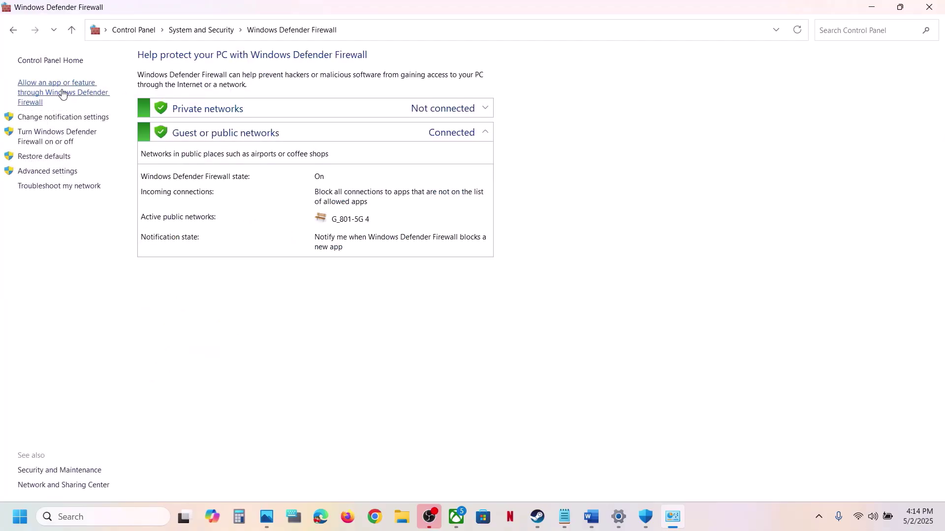
left_click(62, 93)
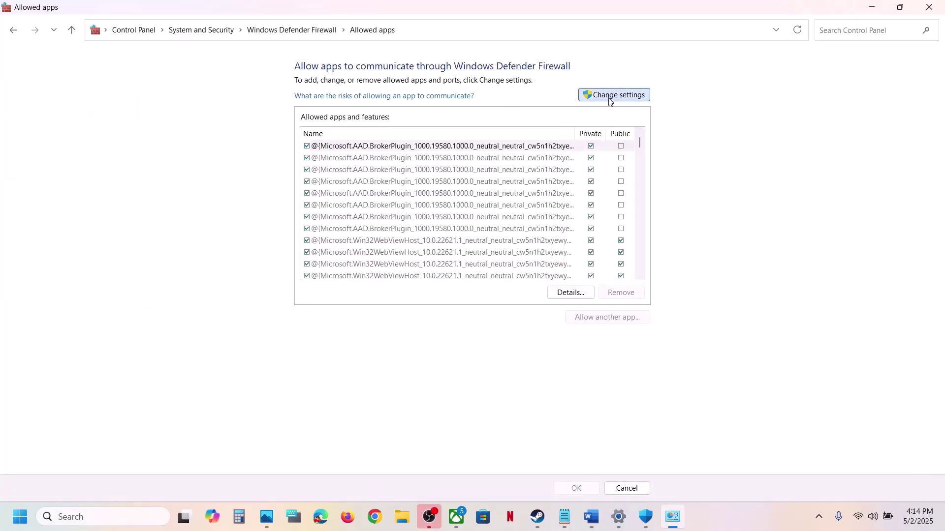
Step: Start allowing another app through the firewall and browse to the C:\Program Files (x86)\Steam folder
left_click(605, 318)
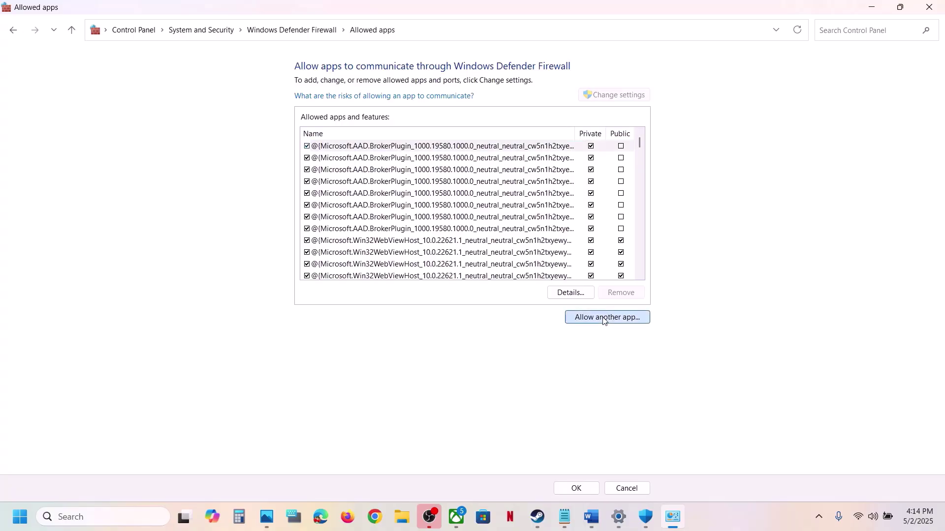
left_click(559, 316)
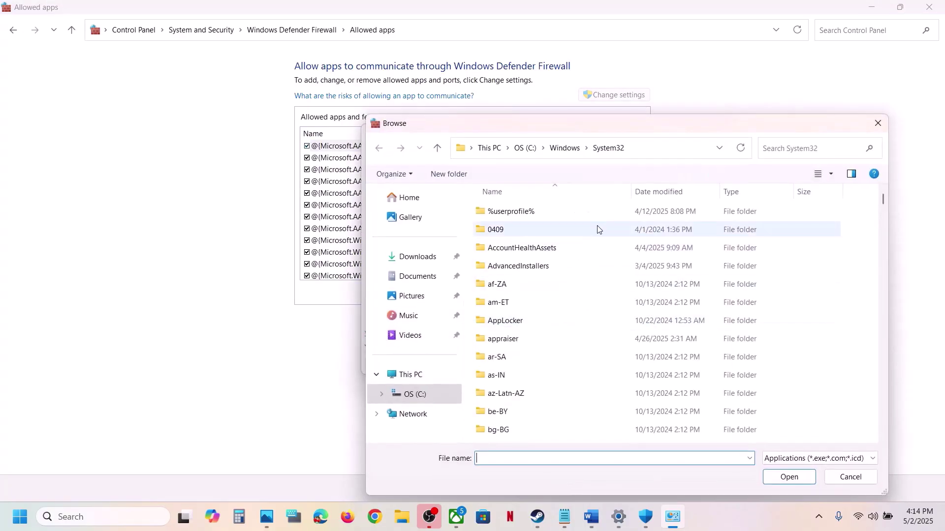
left_click(427, 374)
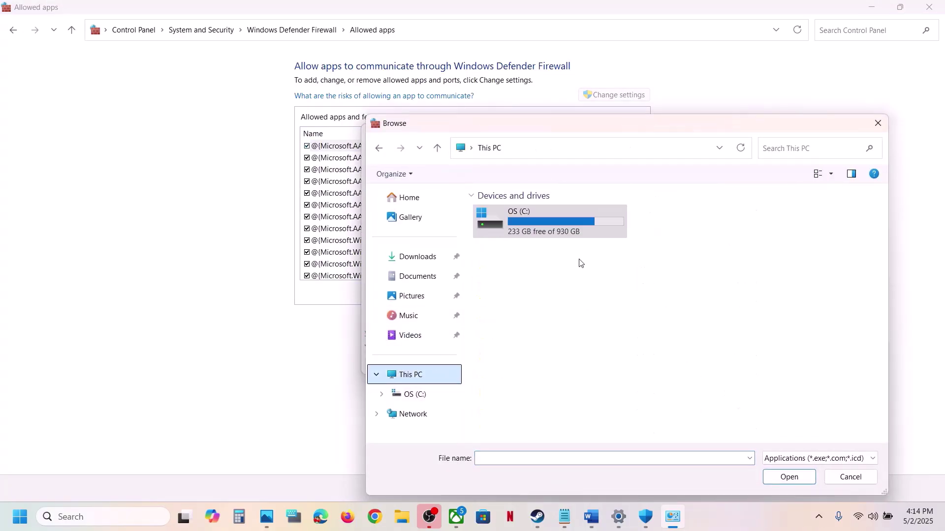
double_click(556, 220)
scroll(601, 329, "down", 4)
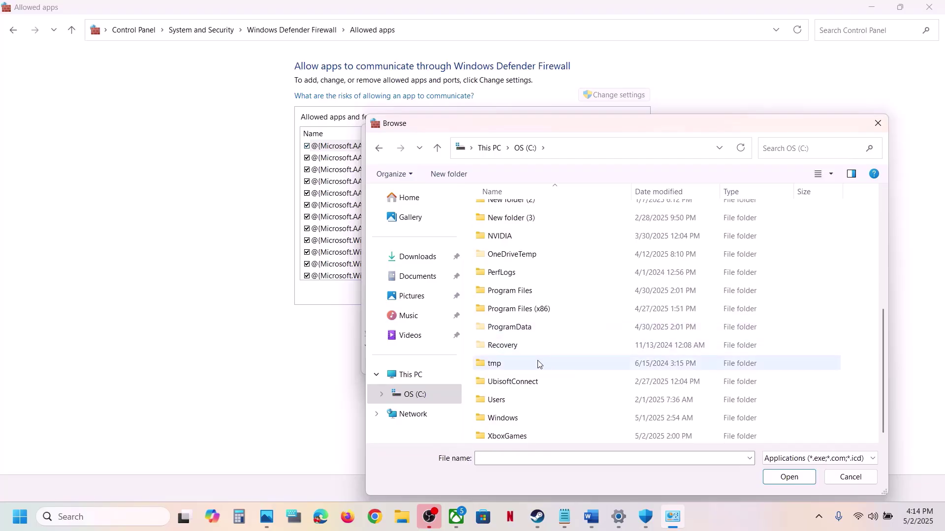
double_click(530, 315)
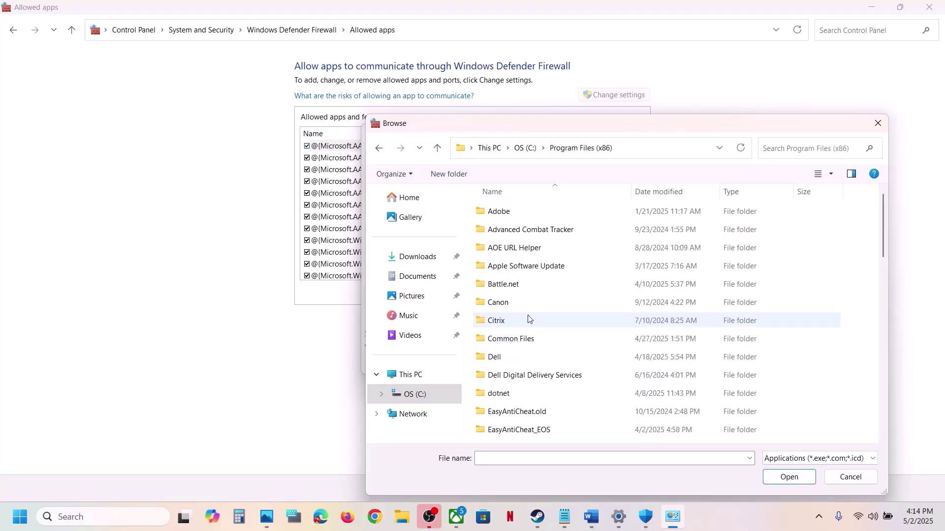
scroll(500, 322, "down", 10)
double_click(498, 246)
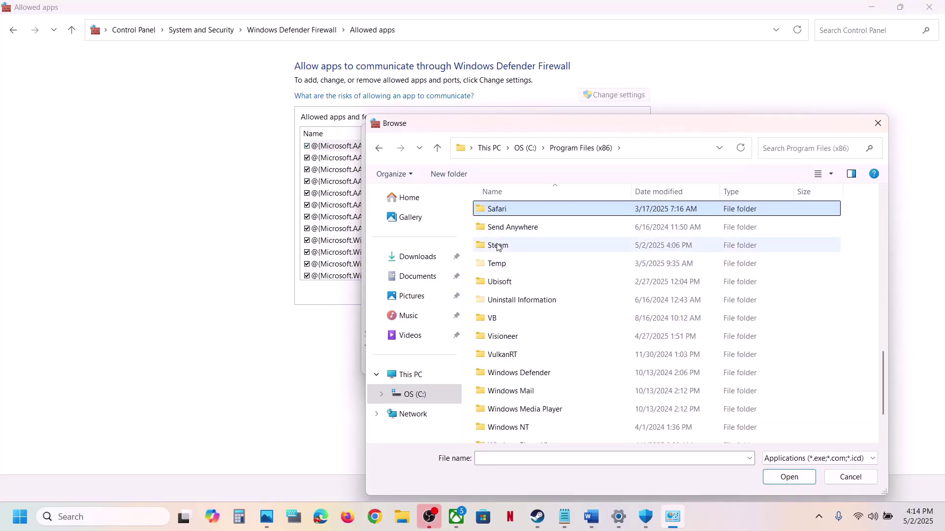
Step: Try to add the DarkSoulsIII application from steamapps\common\DARK SOULS III\Game to the firewall's allowed apps
scroll(511, 276, "down", 5)
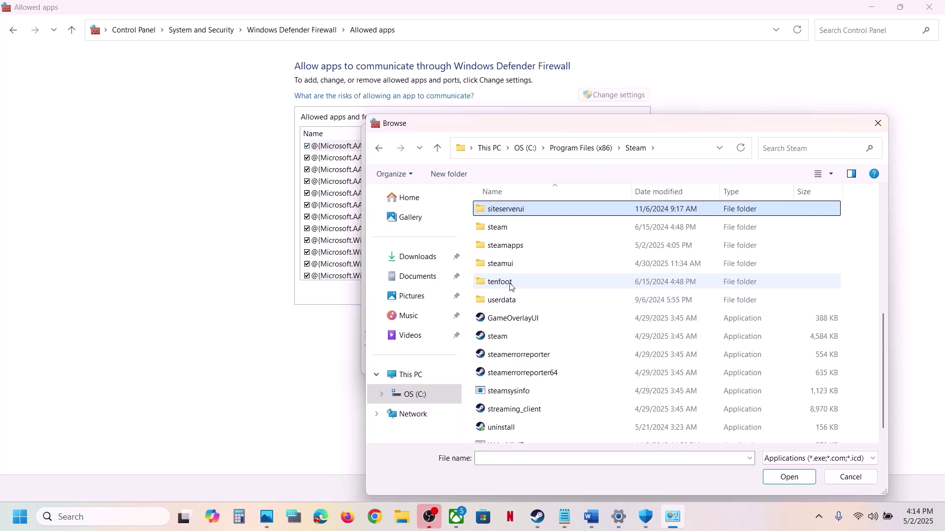
left_click(509, 247)
double_click(508, 248)
double_click(499, 212)
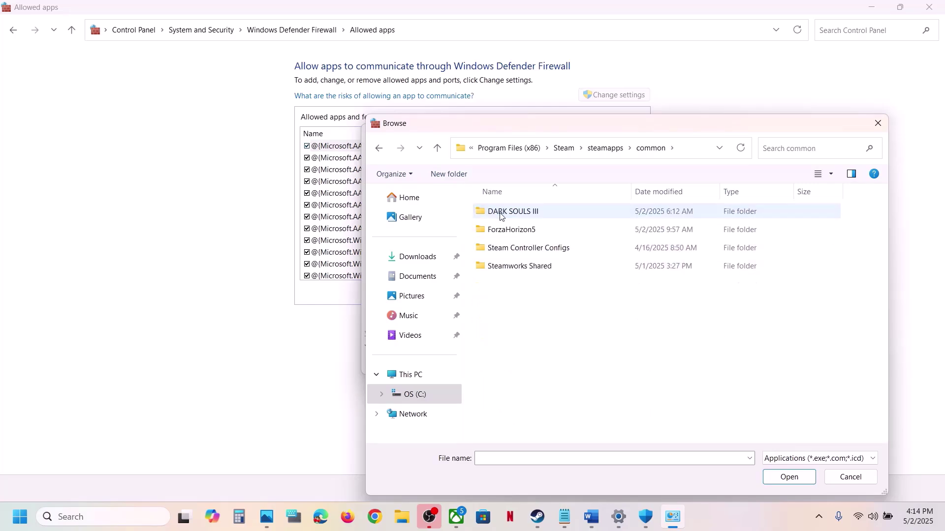
double_click(500, 212)
double_click(505, 214)
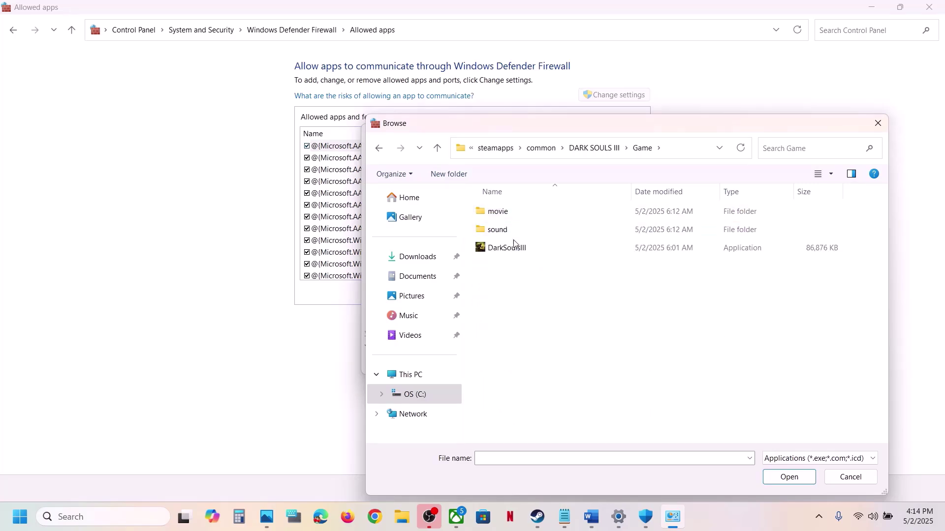
left_click(511, 248)
left_click(790, 482)
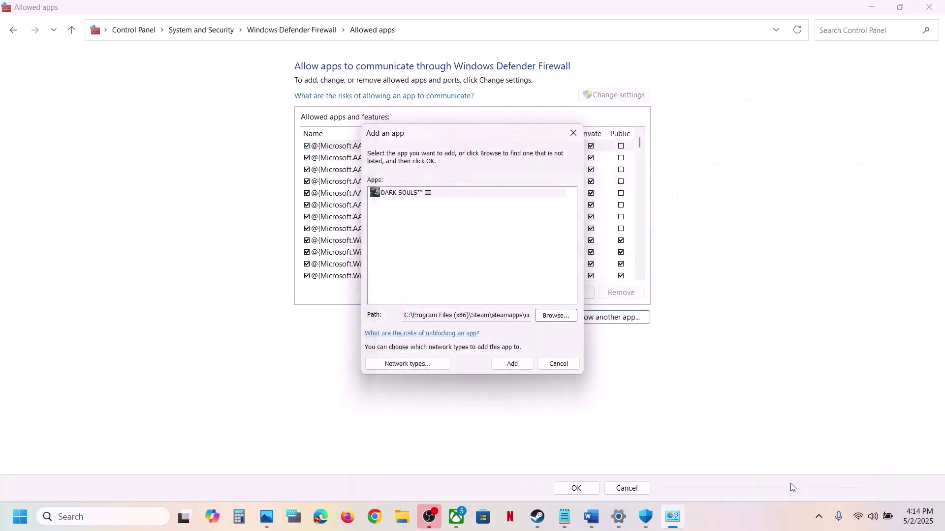
left_click(522, 363)
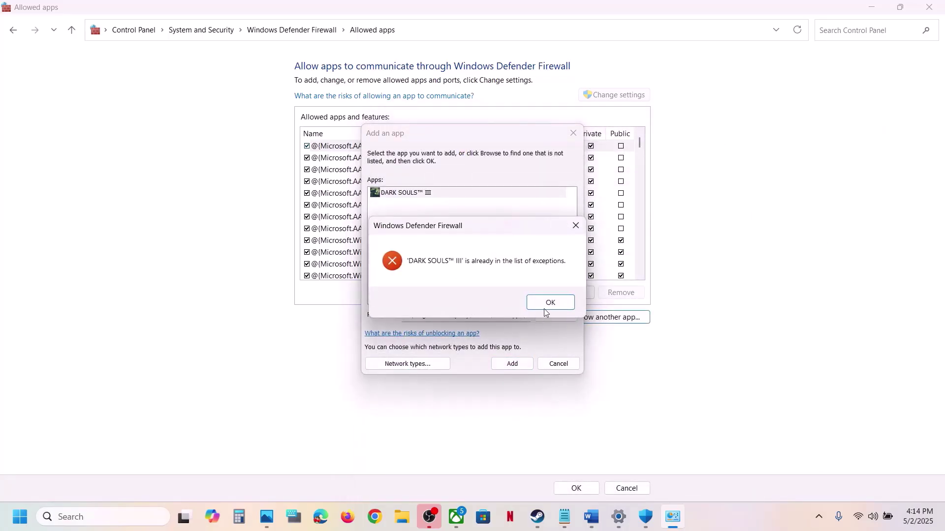
left_click(551, 303)
left_click(579, 131)
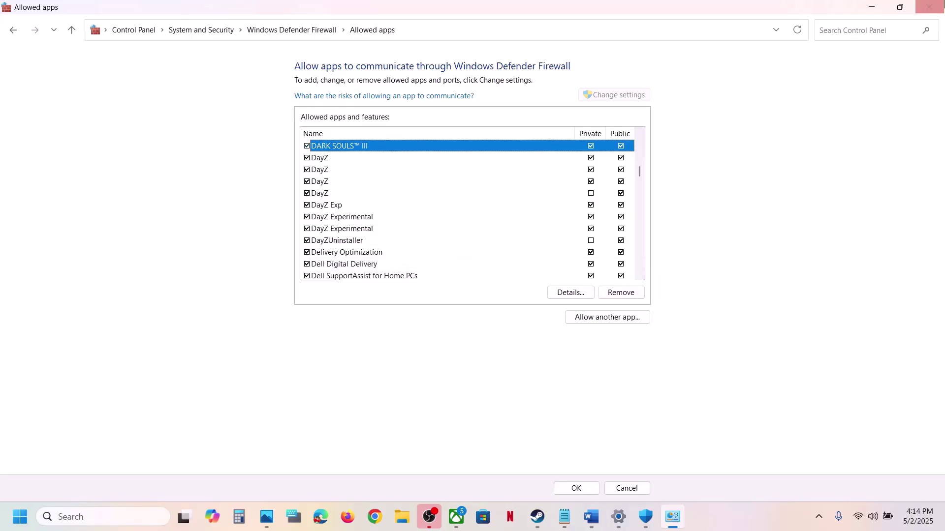
Step: Close the firewall's Allowed apps window and the Windows Security window
left_click(931, 11)
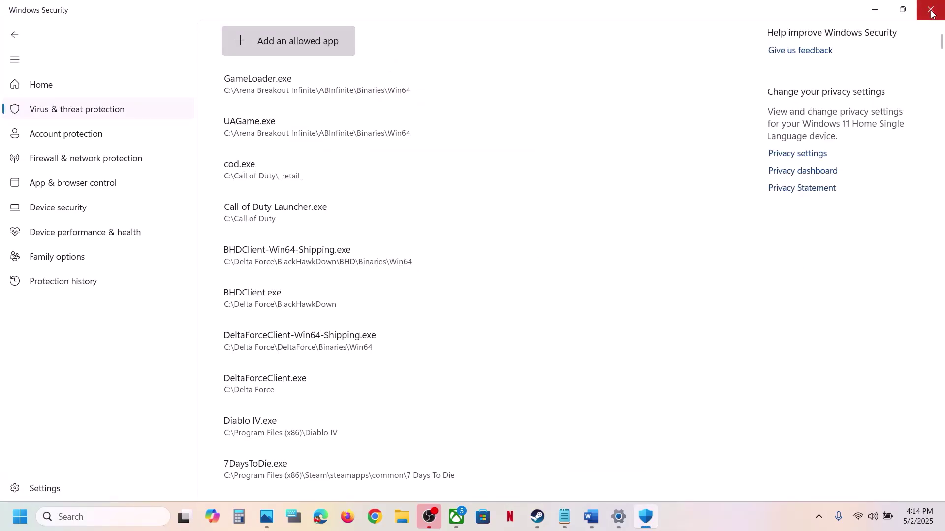
left_click(931, 10)
left_click(933, 10)
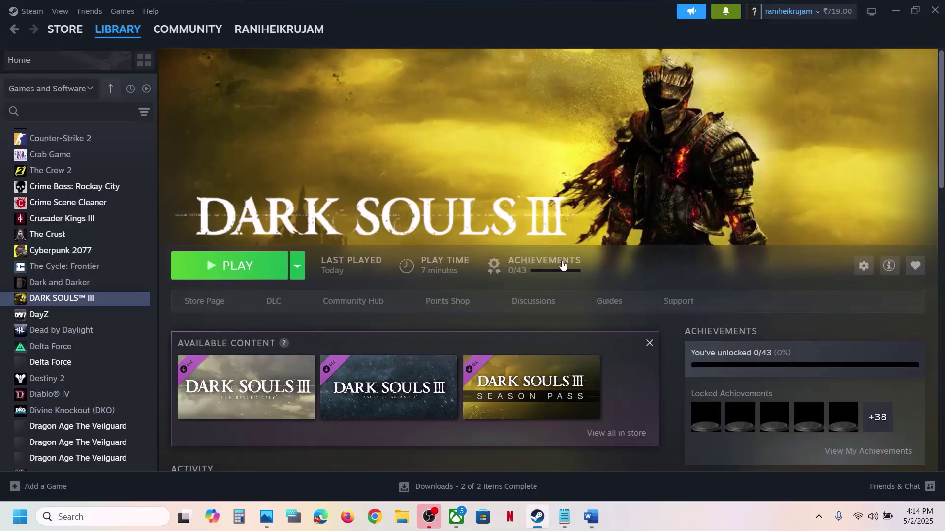
Step: Switch to the Word document and read Step 2 about running the game from its installation folder
left_click(591, 517)
scroll(373, 302, "down", 3)
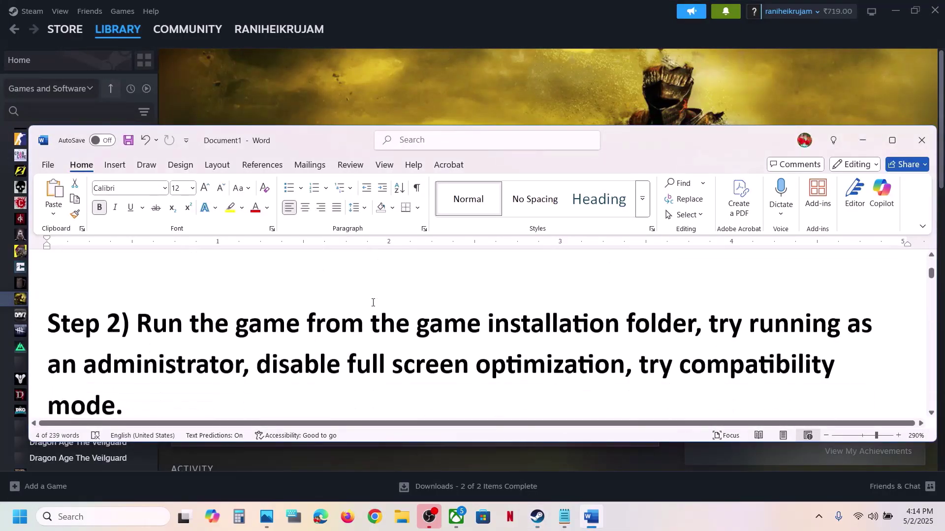
left_click(839, 330, "shift")
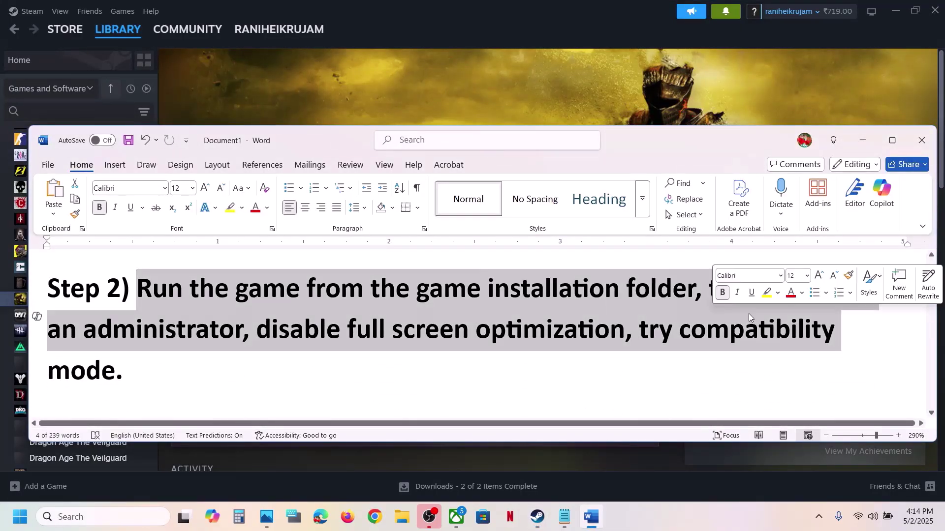
Step: Switch to Steam, browse the local files of DARK SOULS III, and open the Game folder
left_click(507, 93)
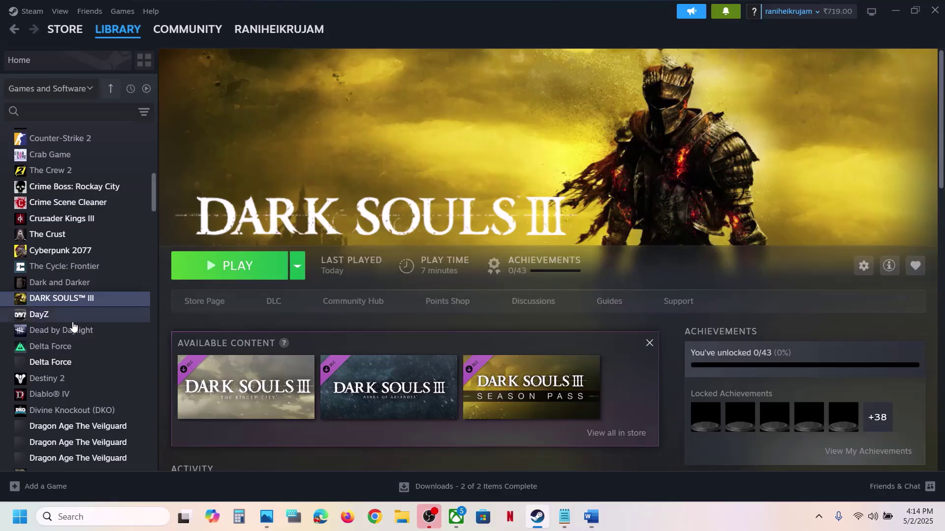
right_click(64, 300)
mouse_move(98, 374)
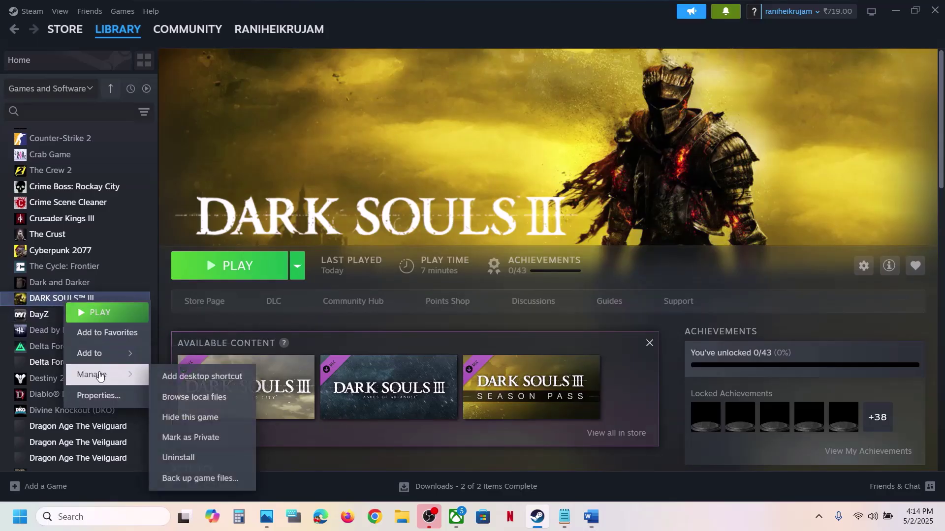
left_click(196, 397)
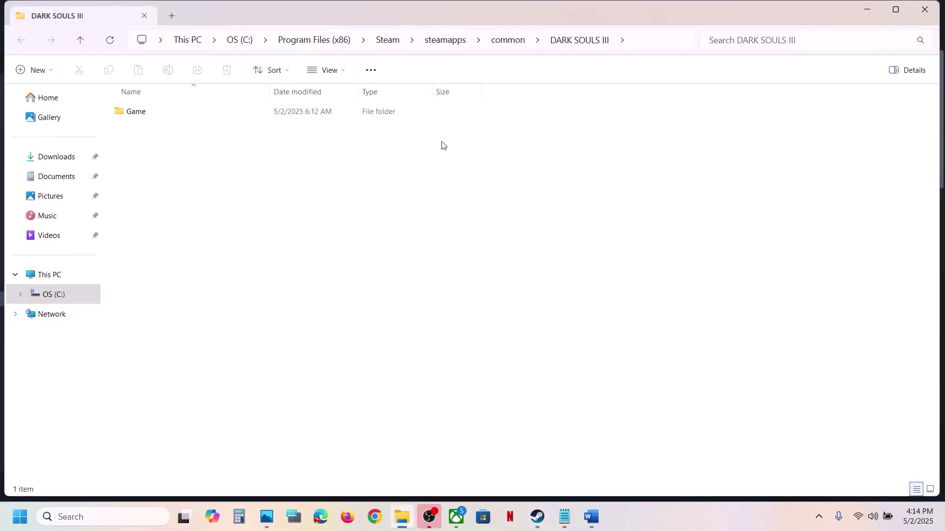
double_click(151, 120)
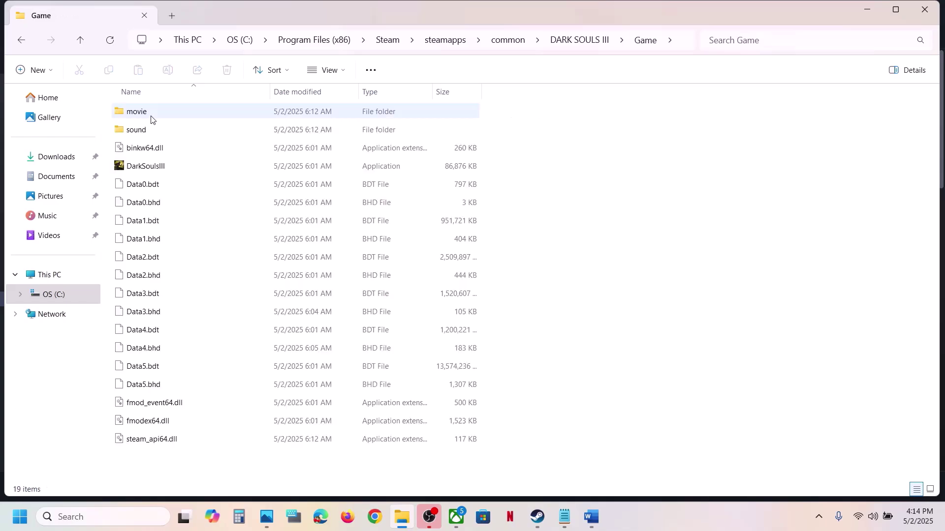
Step: Set the DarkSoulsIII application to run as an administrator in its compatibility properties
left_click(170, 169)
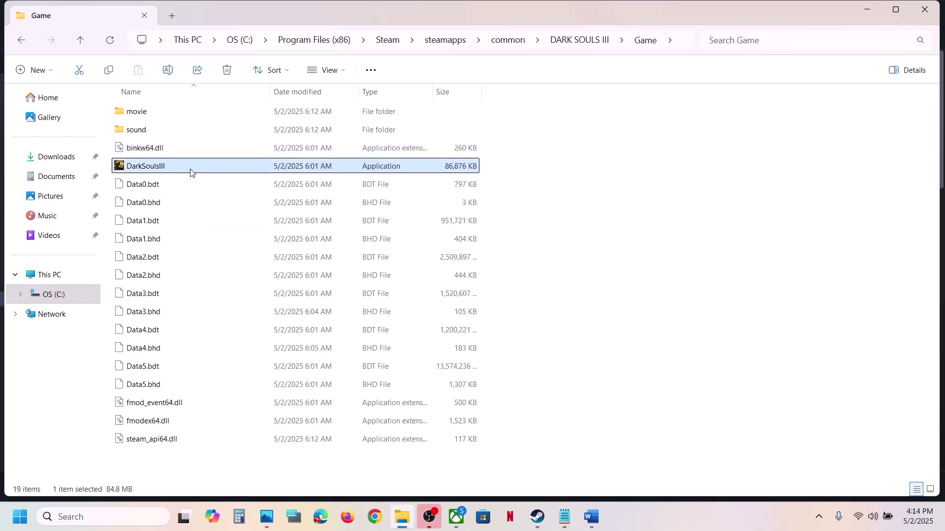
right_click(191, 172)
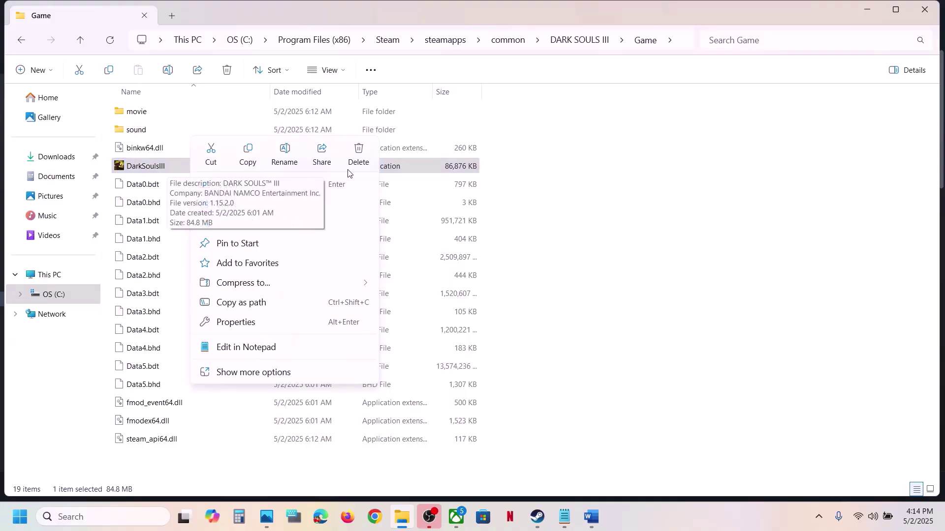
left_click(588, 186)
left_click(589, 186)
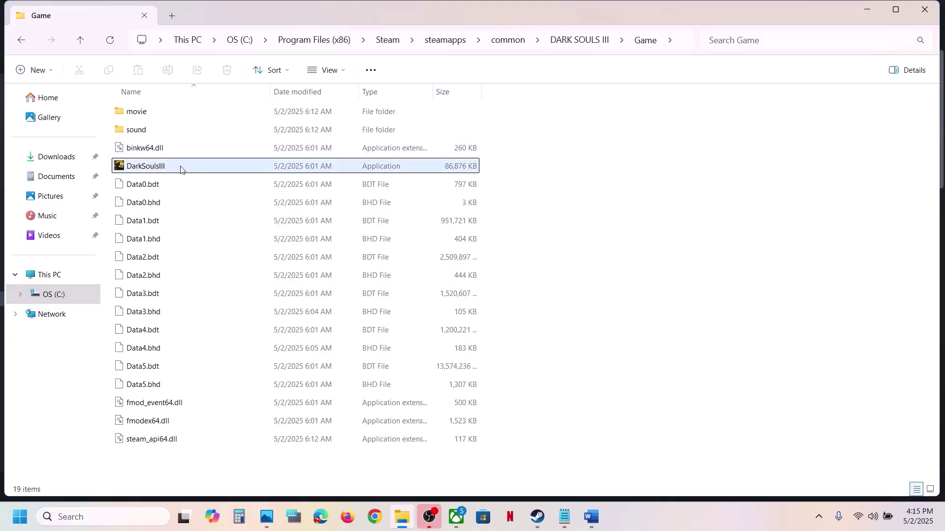
right_click(180, 169)
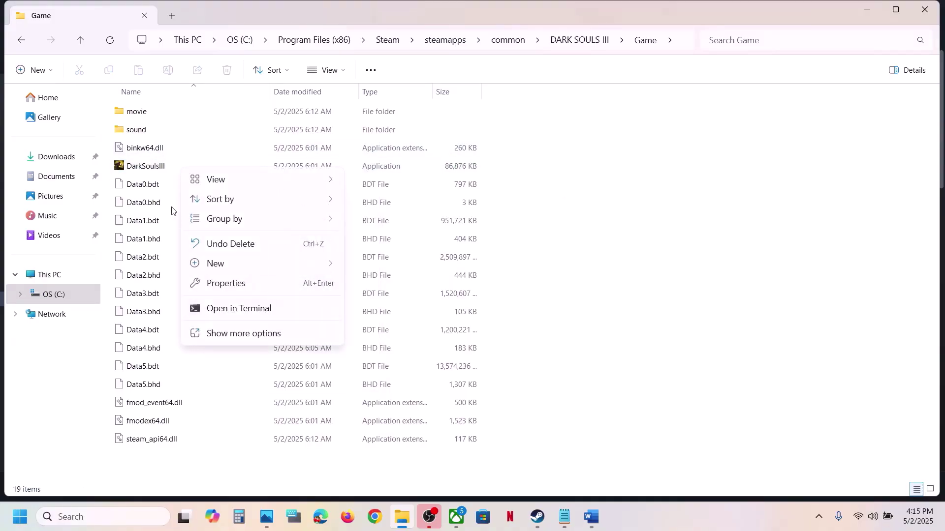
left_click(159, 168)
right_click(161, 169)
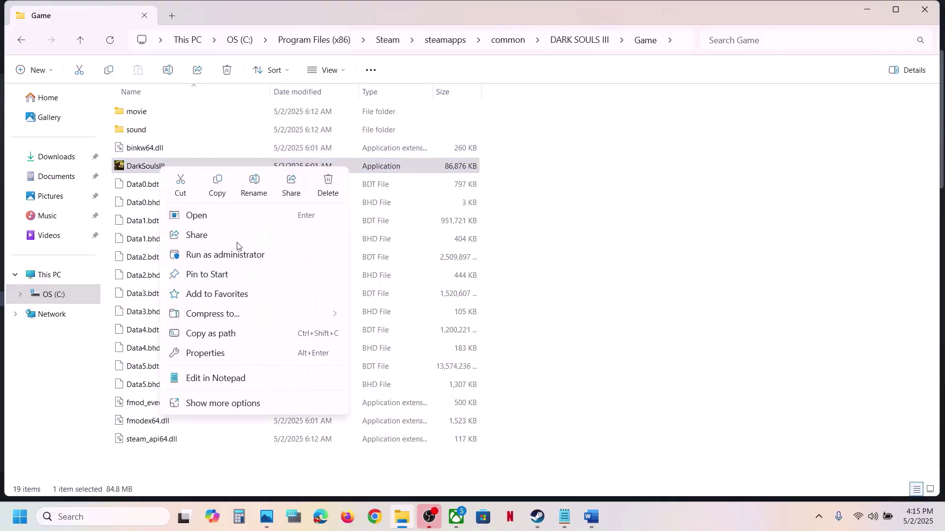
left_click(210, 353)
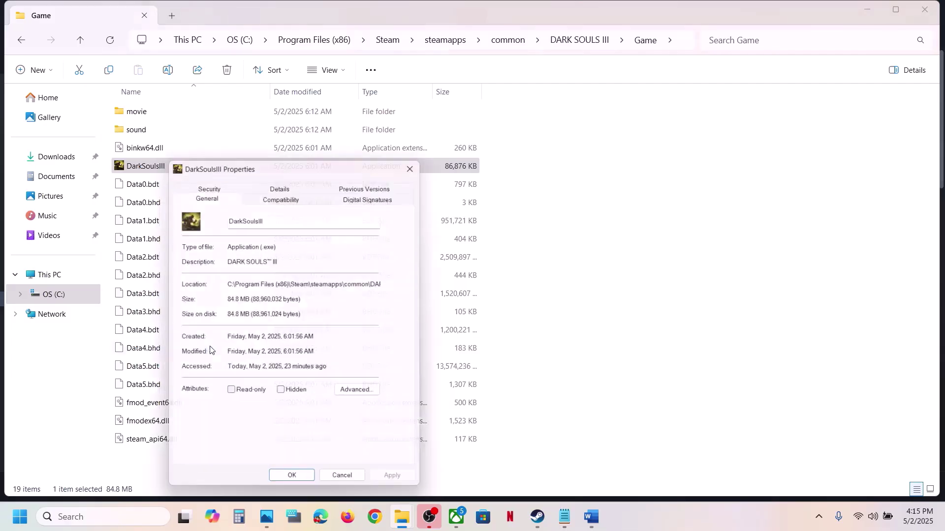
left_click(279, 195)
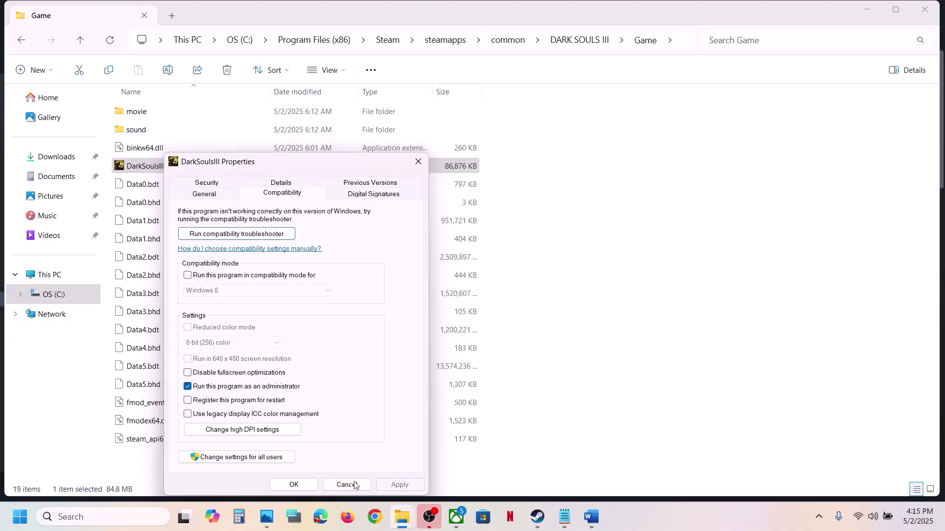
left_click(294, 484)
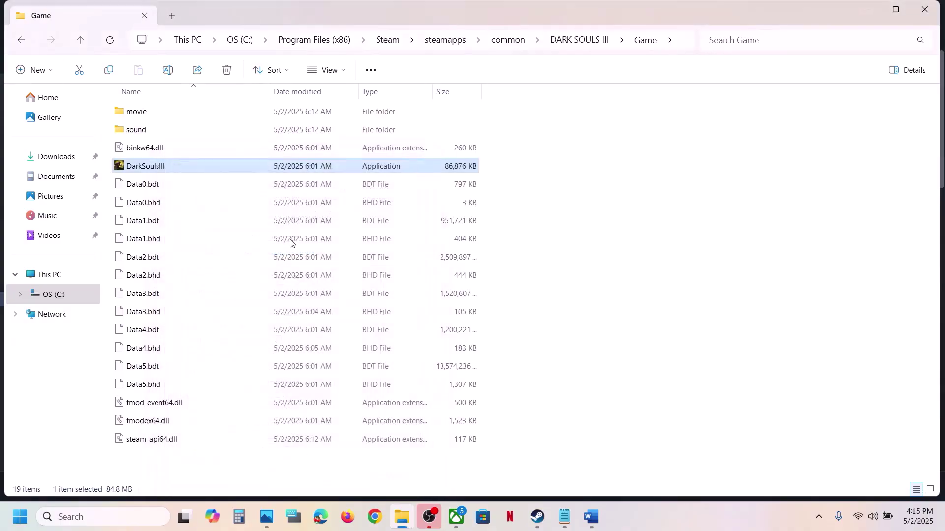
Step: Enable compatibility mode for Windows 8 in the DarkSoulsIII application's properties and apply it
right_click(187, 167)
left_click(247, 321)
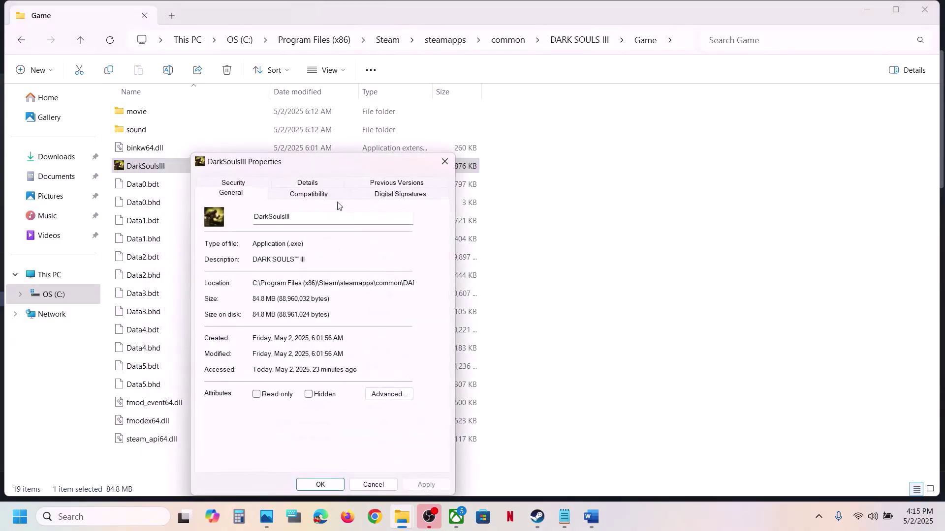
left_click(312, 194)
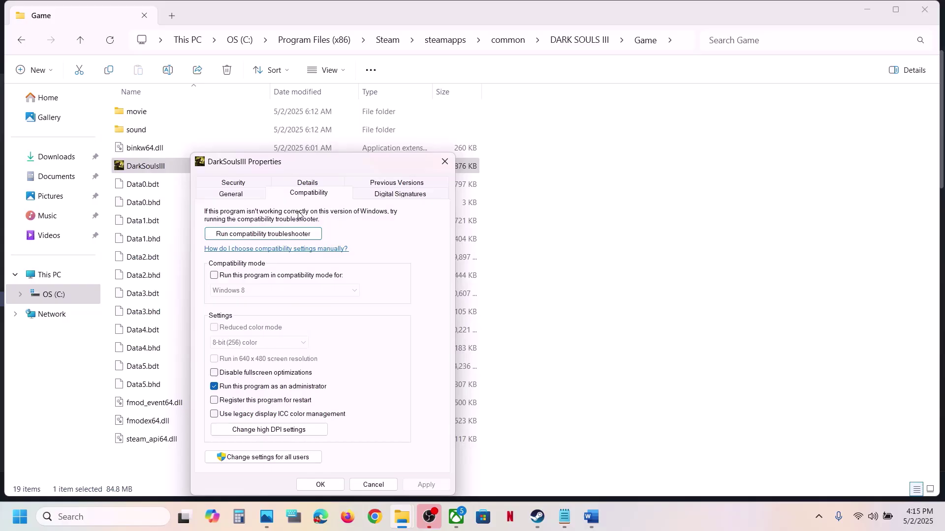
left_click(215, 276)
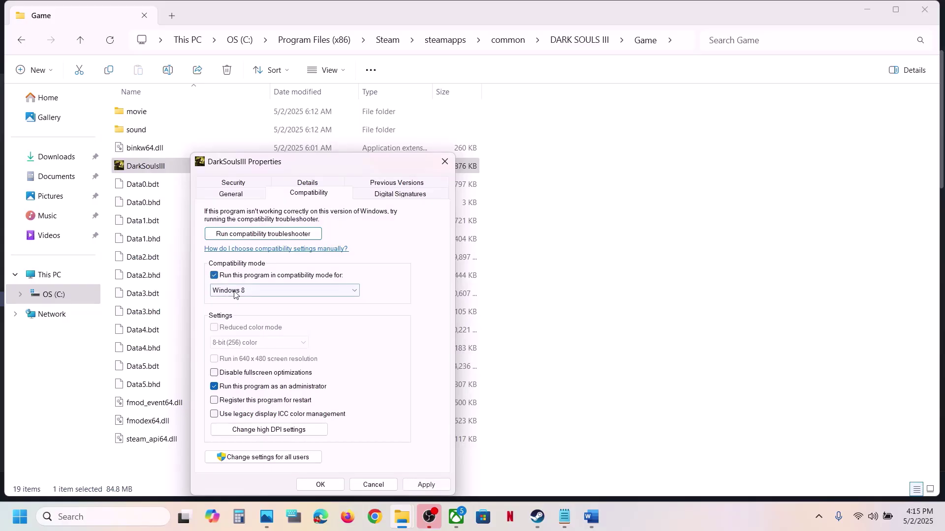
left_click(426, 484)
left_click(320, 485)
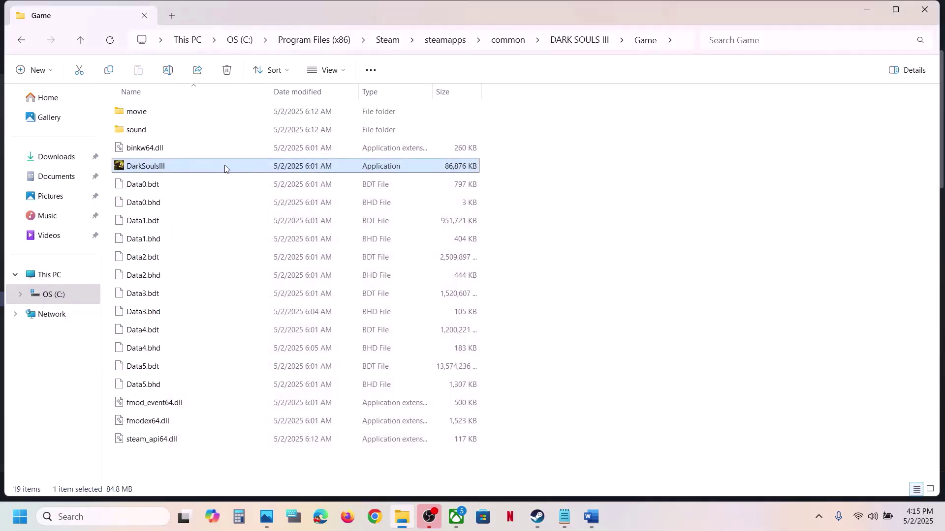
Step: Set the DarkSoulsIII application's compatibility mode to Windows 7 and disable fullscreen optimizations
right_click(225, 168)
left_click(292, 329)
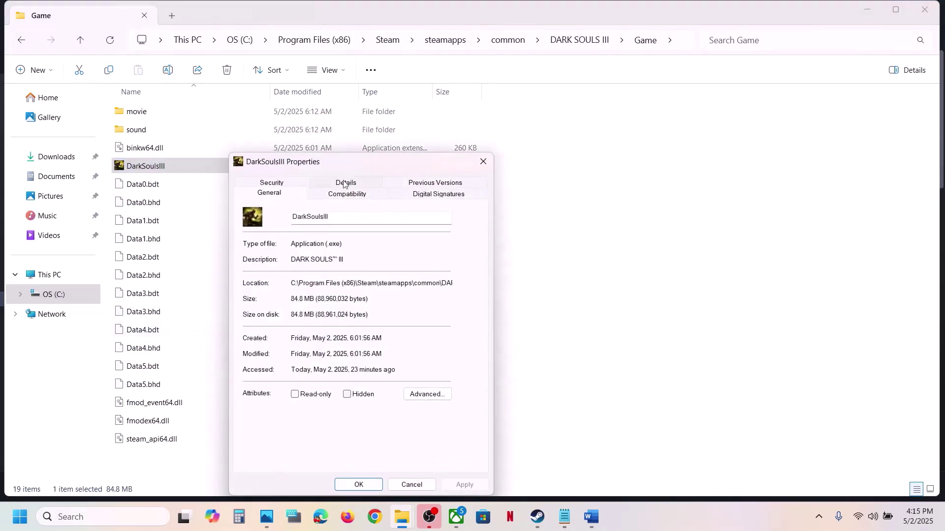
left_click(346, 193)
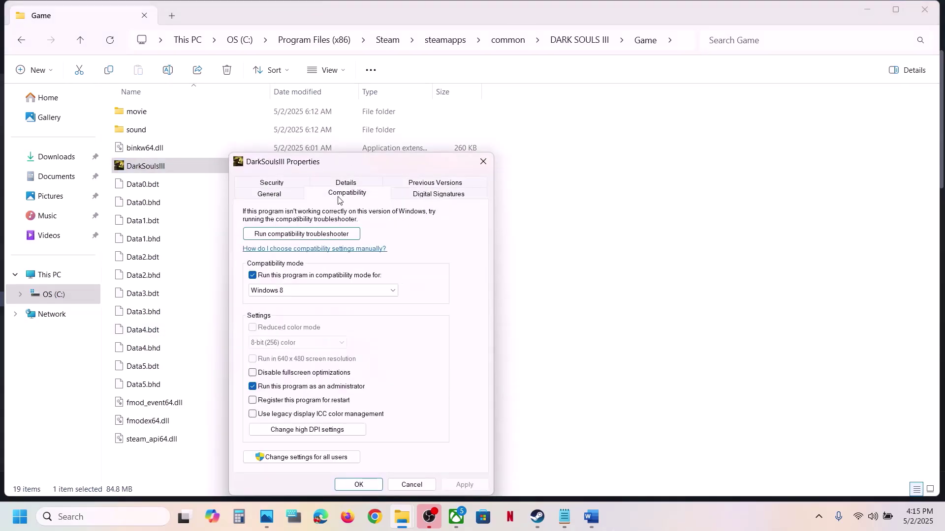
left_click(305, 292)
left_click(305, 325)
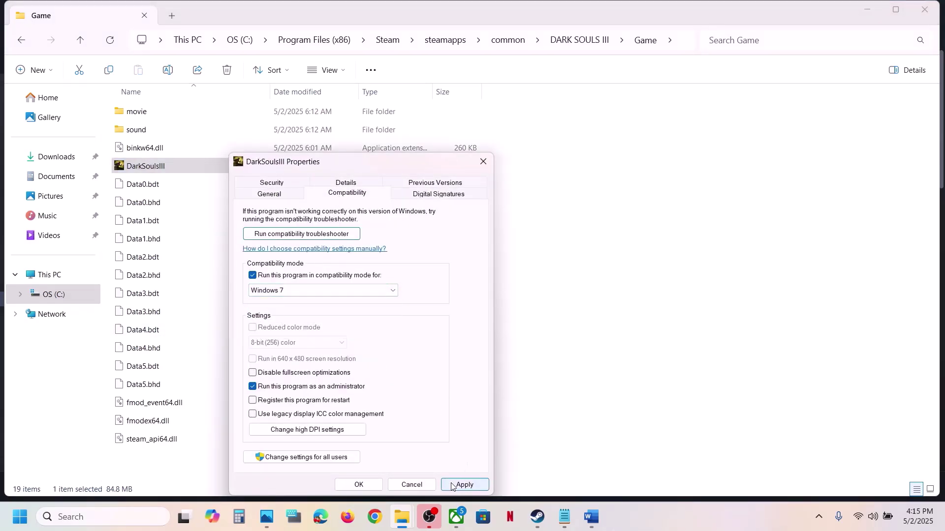
left_click(464, 484)
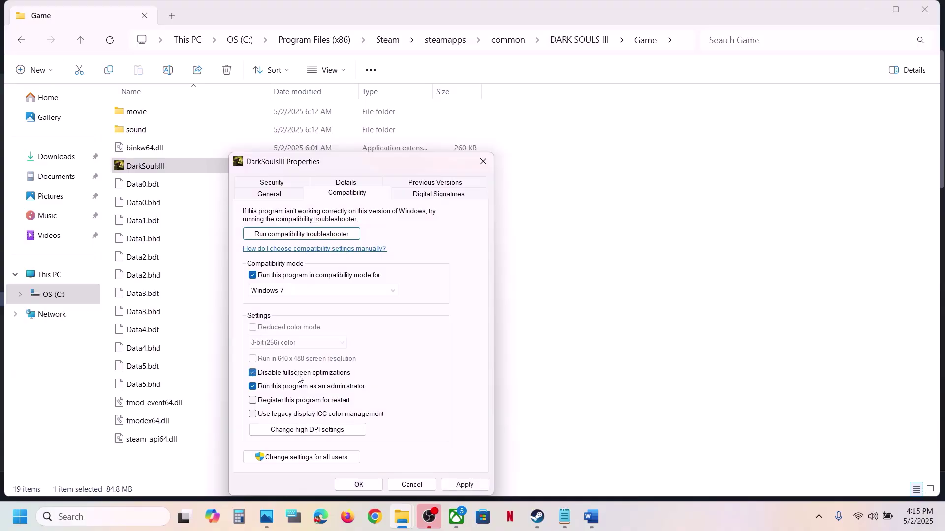
left_click(472, 483)
left_click(362, 485)
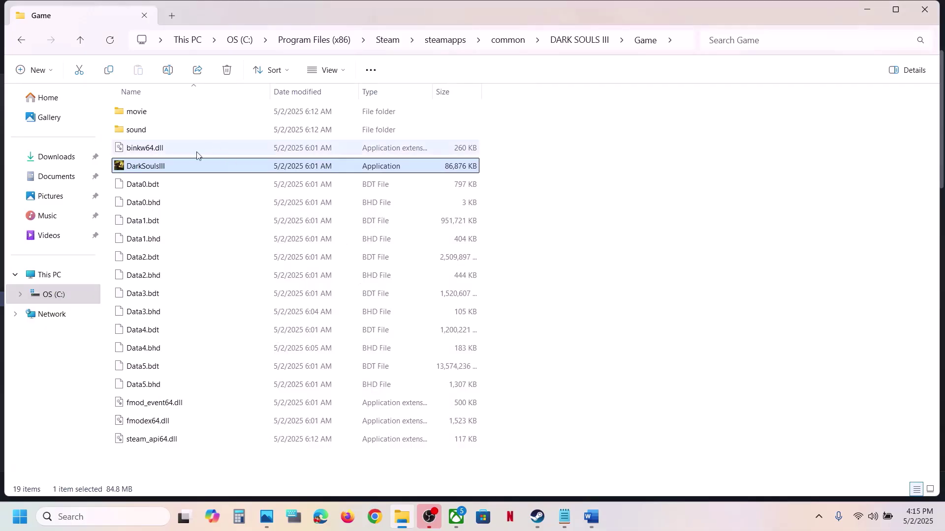
Step: Clear the compatibility mode, Disable fullscreen optimizations and Run as administrator options for the DarkSoulsIII application and apply
right_click(179, 165)
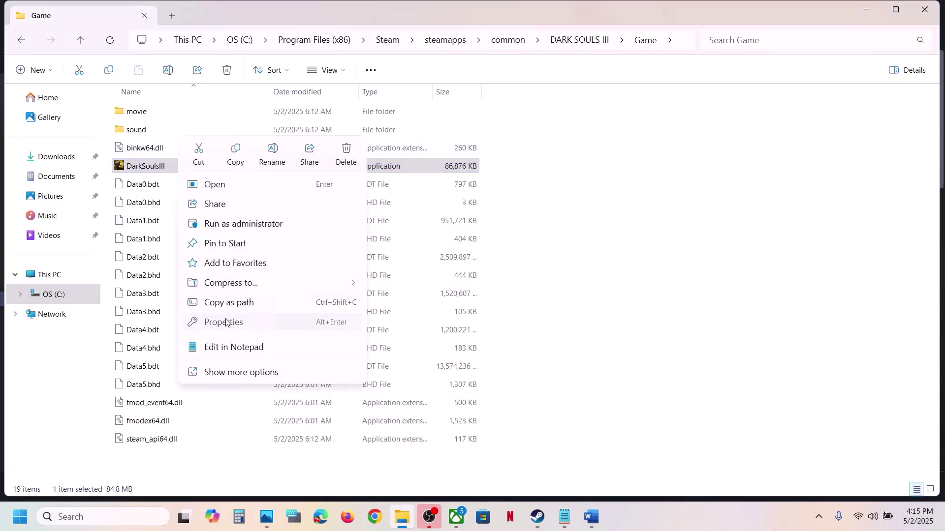
left_click(226, 322)
left_click(306, 195)
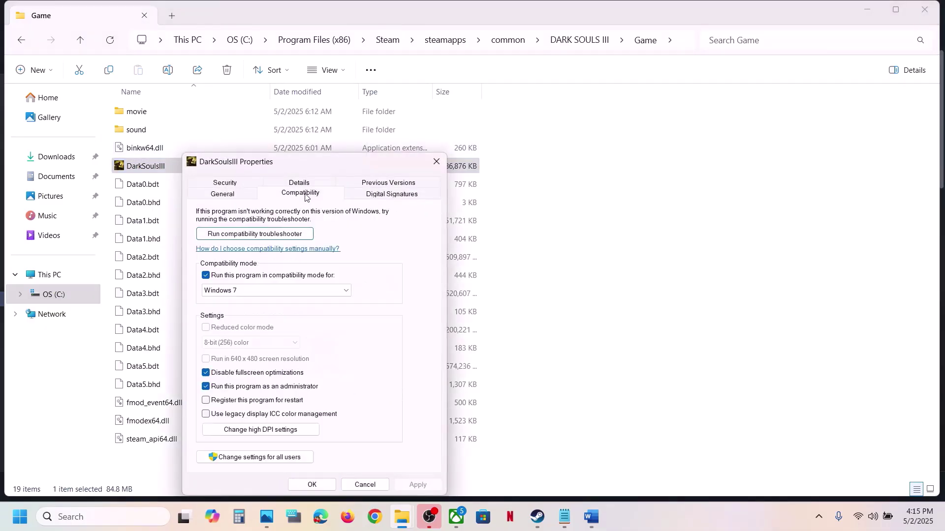
left_click(206, 275)
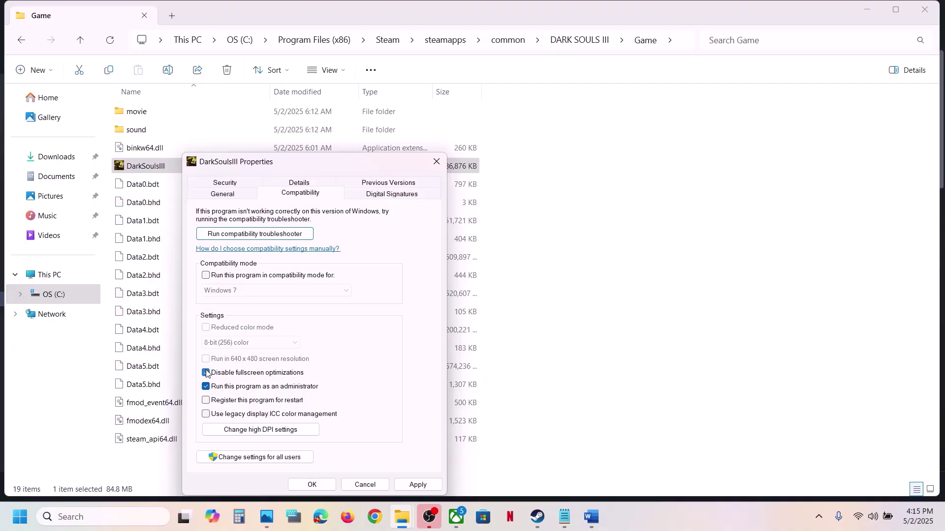
left_click(411, 484)
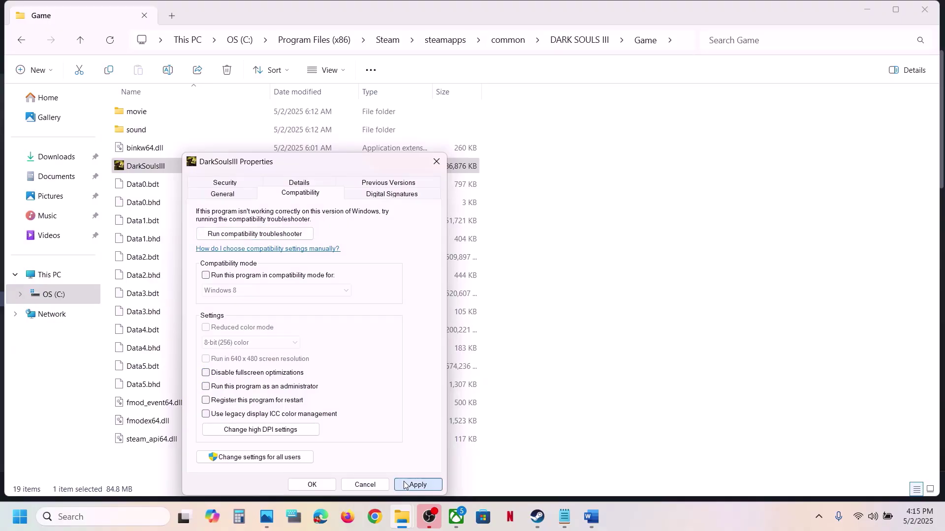
Step: Close the DarkSoulsIII properties and read Step 3 in the Word document about backing up and renaming the save game files
left_click(312, 484)
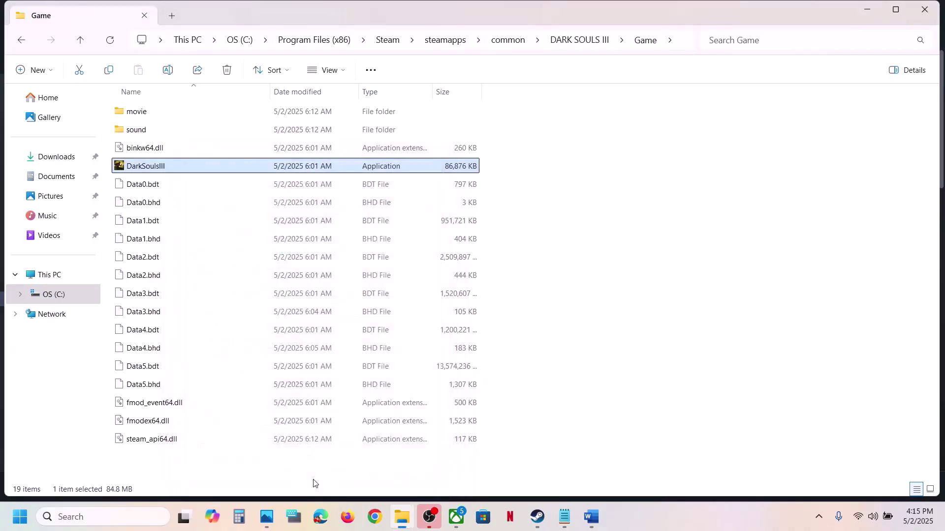
left_click(538, 517)
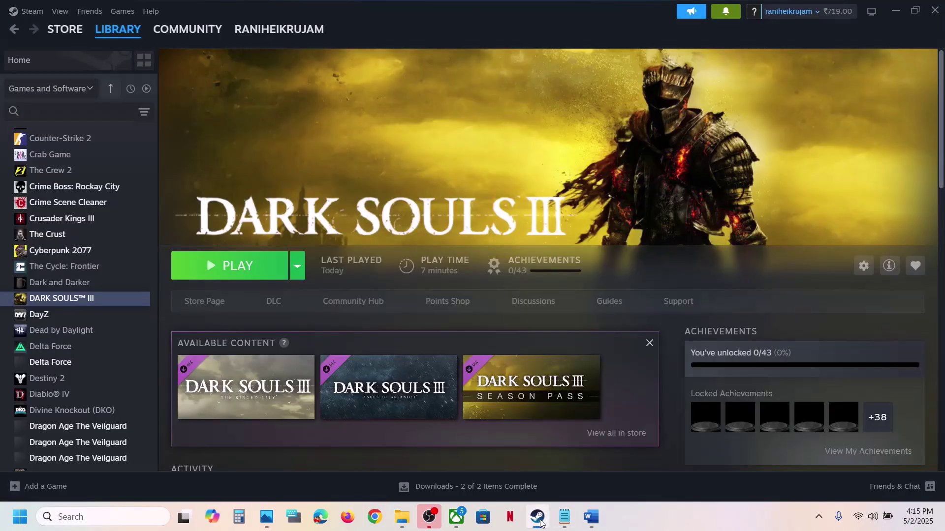
left_click(590, 517)
scroll(377, 303, "down", 3)
scroll(376, 304, "down", 1)
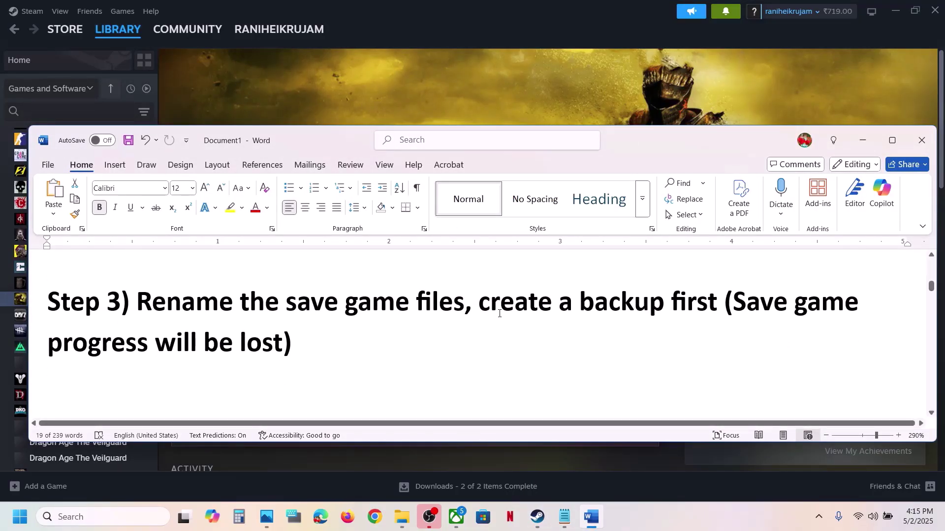
left_click_drag(483, 304, 722, 306)
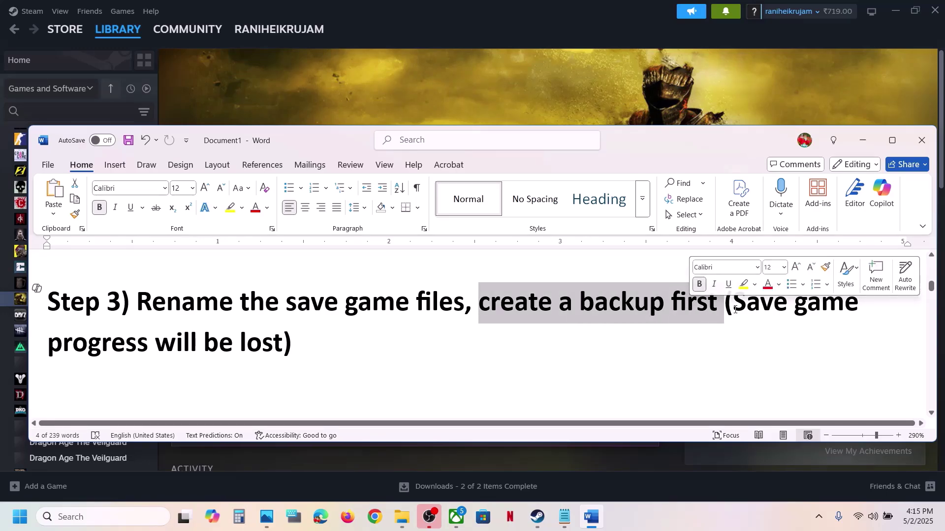
left_click_drag(733, 308, 294, 333)
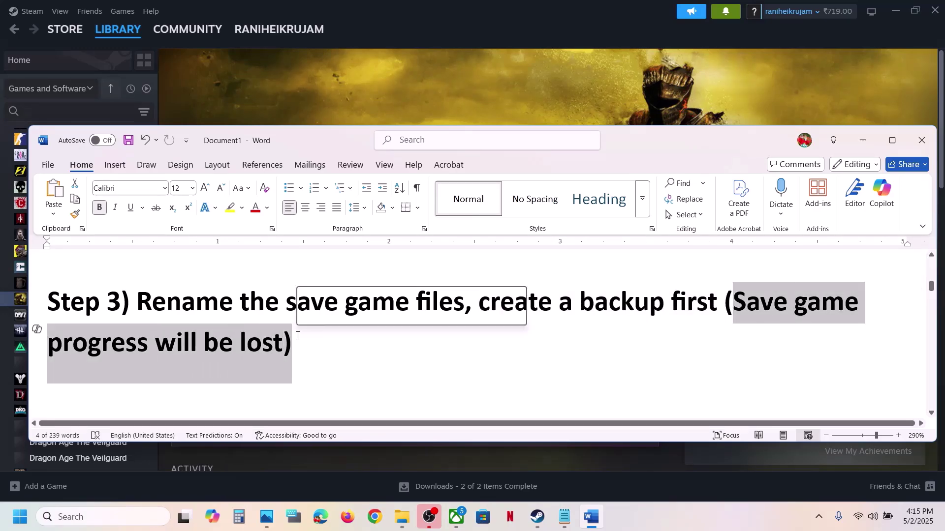
left_click(344, 347)
left_click(409, 112)
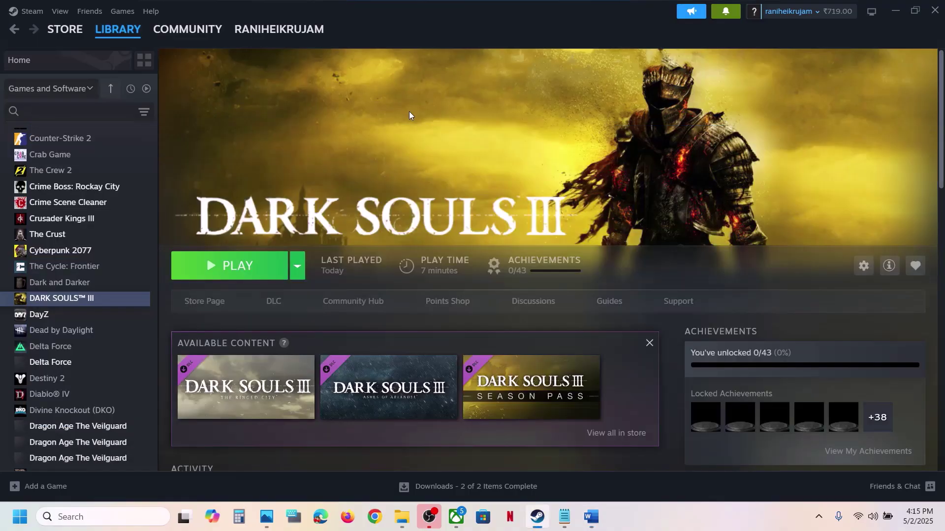
Step: Switch to File Explorer and open the user's profile folder inside Users on the OS (C:) drive
left_click(401, 517)
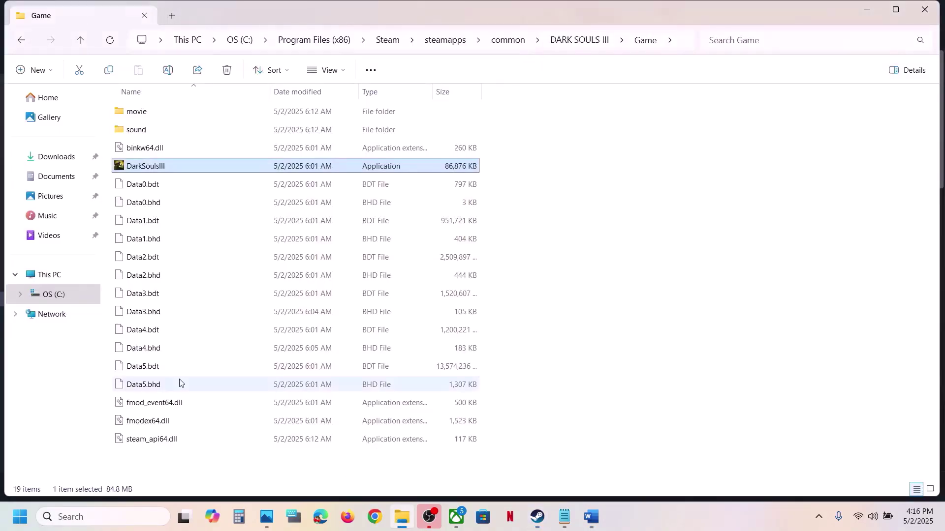
left_click(57, 277)
double_click(191, 133)
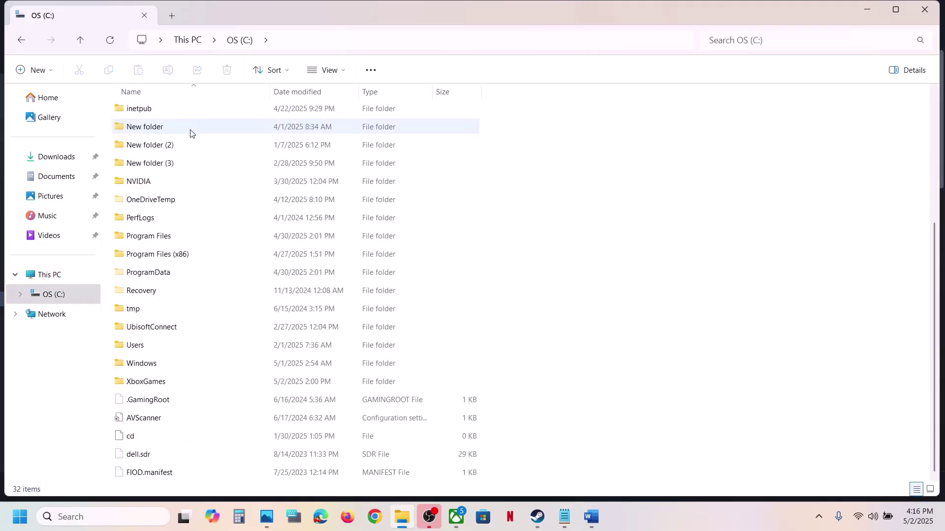
scroll(190, 133, "down", 1)
left_click(141, 328)
double_click(141, 328)
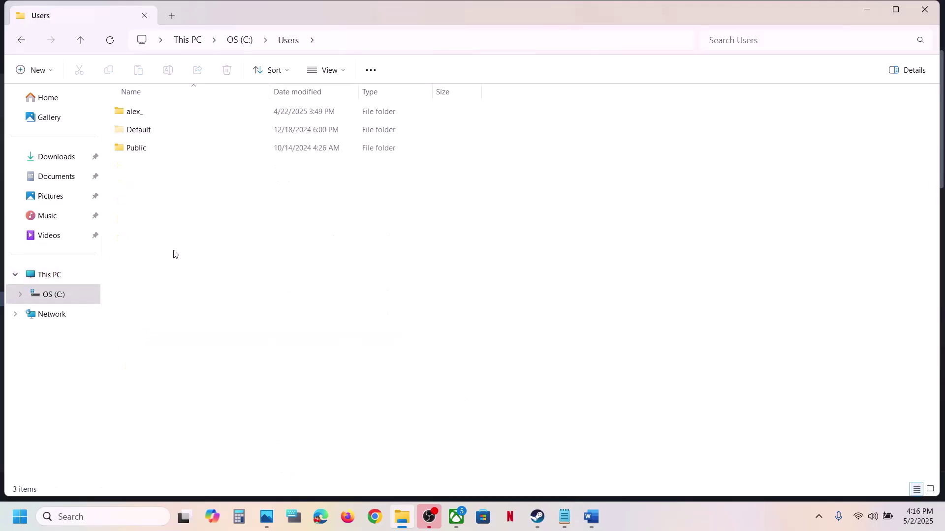
double_click(131, 111)
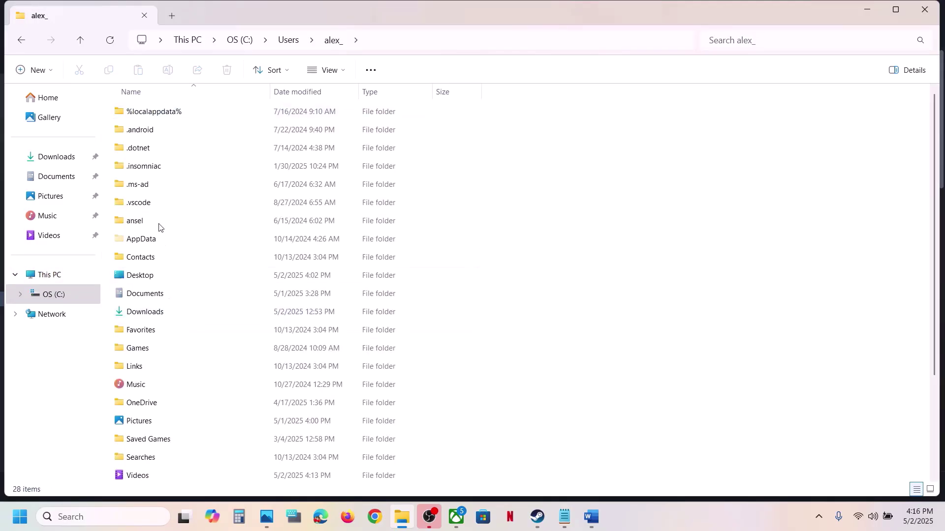
Step: Check the Hidden items display setting and open the Roaming folder inside AppData
left_click(149, 239)
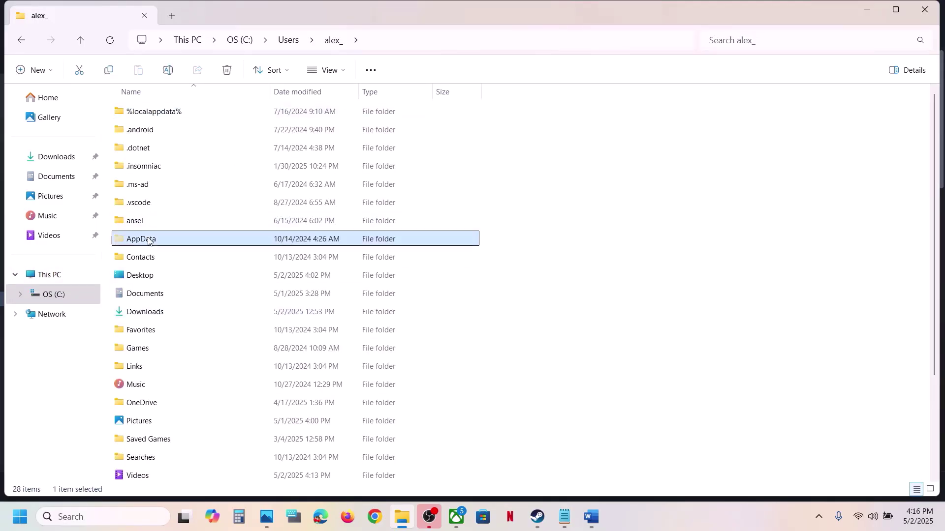
left_click(343, 75)
mouse_move(323, 301)
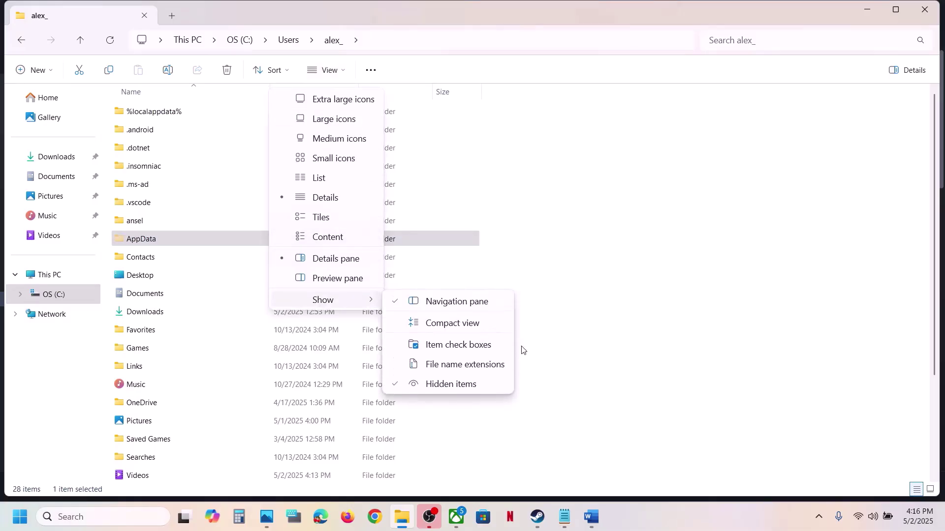
left_click(161, 242)
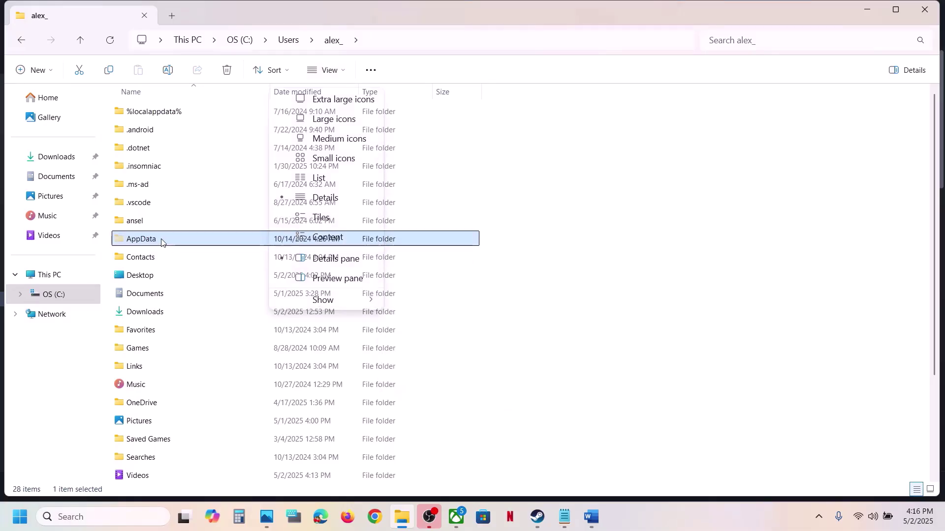
double_click(160, 242)
double_click(156, 148)
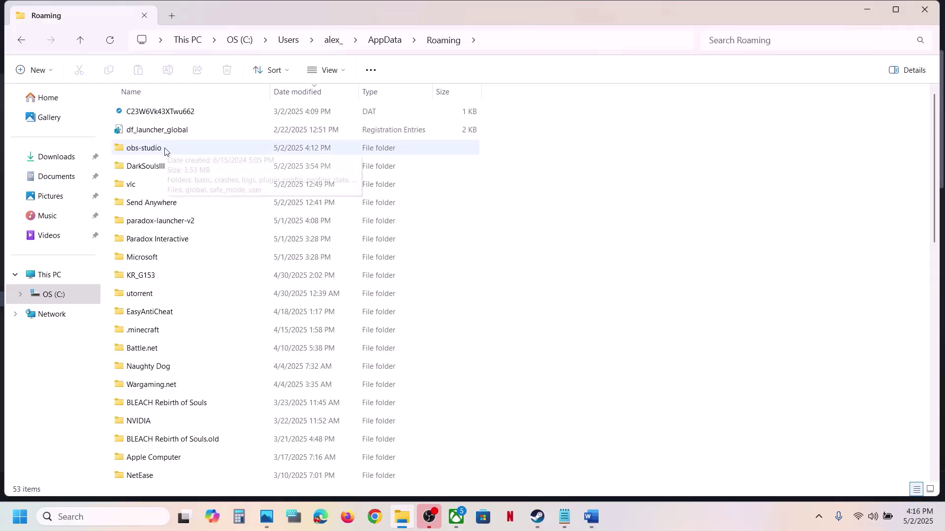
Step: Copy the DarkSoulsIII save folder from Roaming to the desktop as a backup and place it away from the other icons
left_click(156, 167)
right_click(173, 171)
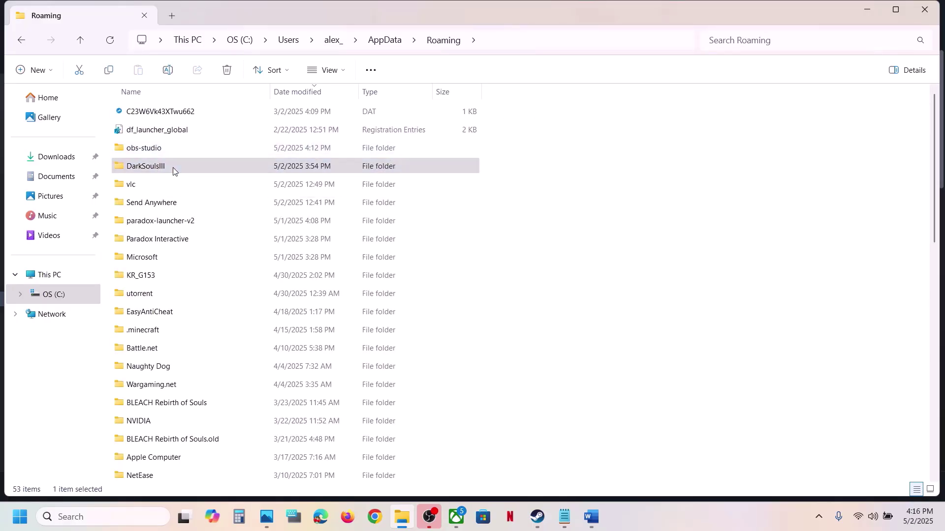
left_click(229, 160)
key("super+d")
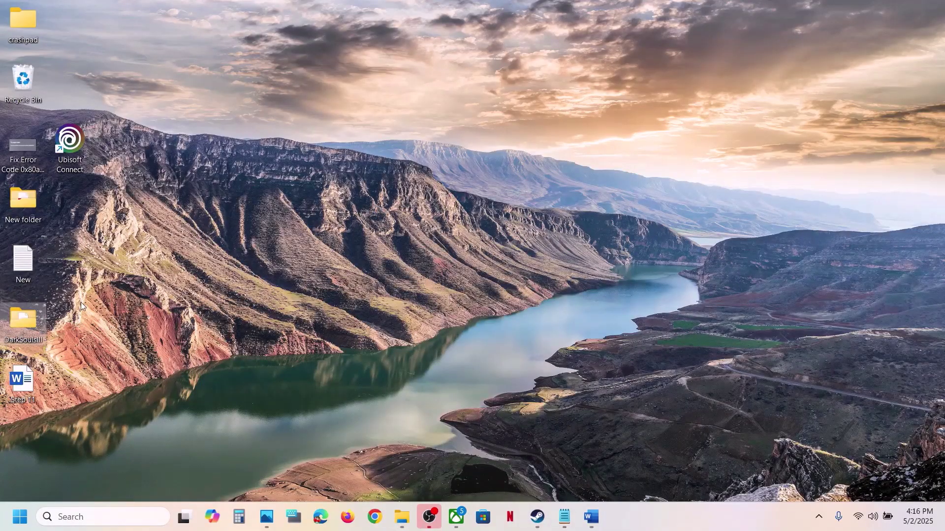
left_click_drag(43, 310, 470, 189)
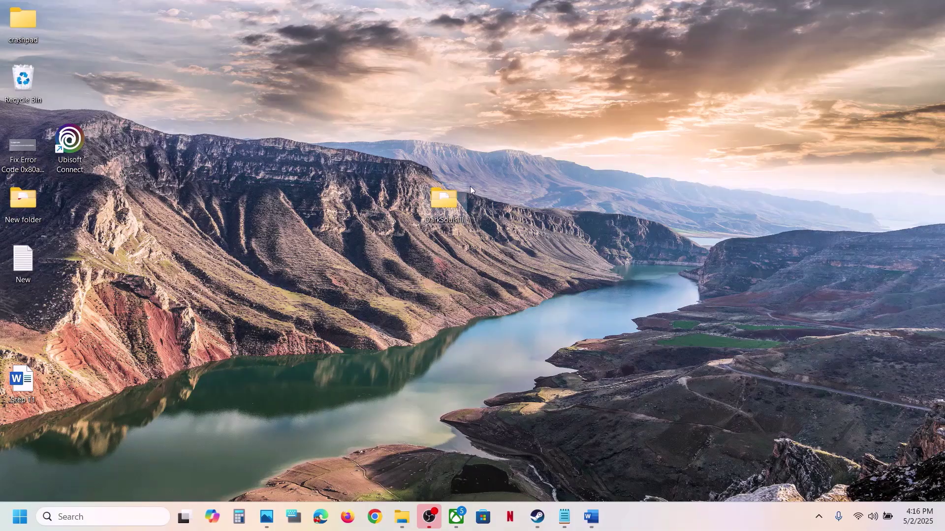
Step: Rename the original DarkSoulsIII folder in Roaming as DarkSoulsIII.old
left_click(403, 518)
right_click(270, 169)
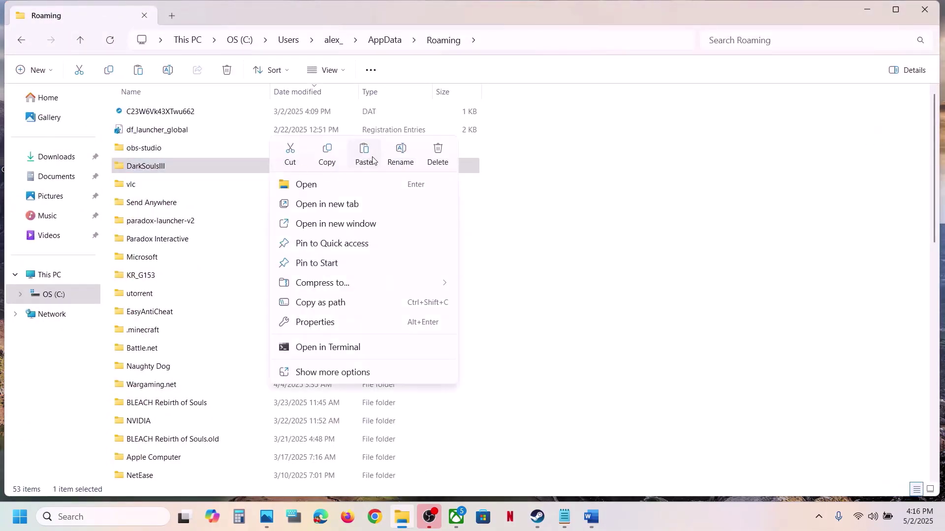
left_click(399, 151)
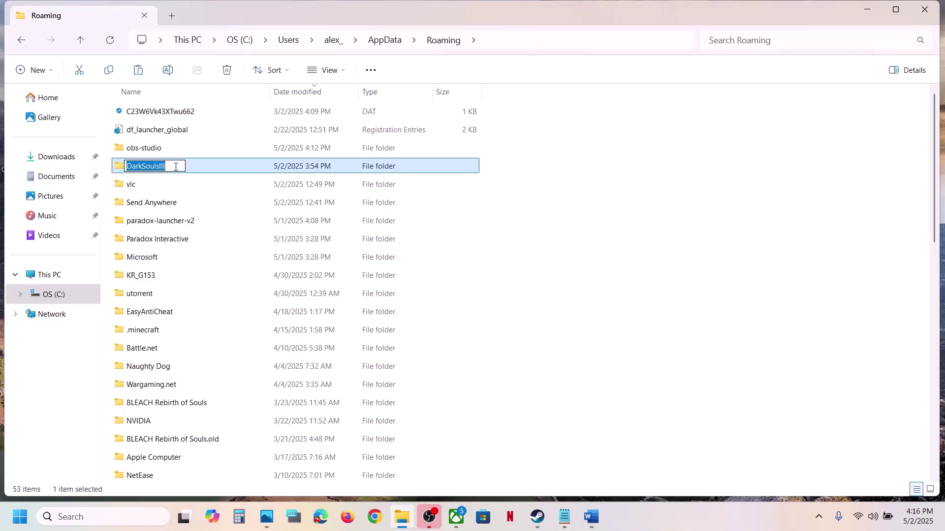
left_click(176, 167)
type(".old")
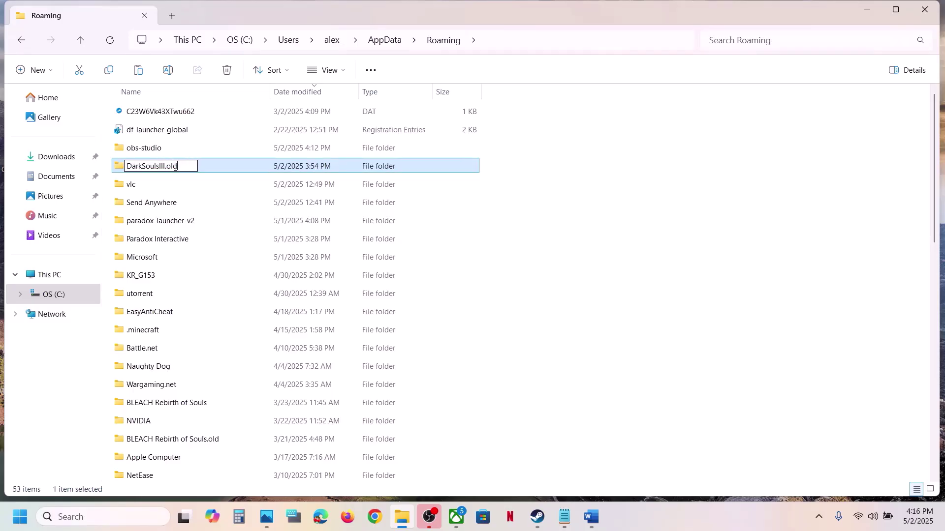
left_click(491, 310)
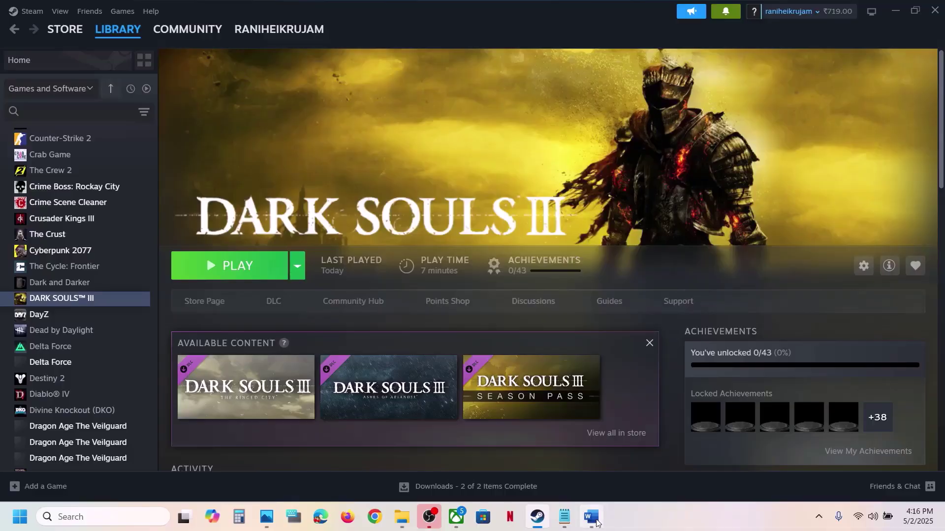
Step: Read Step 4 in Word and view the Installed Files properties of DARK SOULS III in Steam, where game files can be verified
left_click(596, 522)
scroll(407, 265, "down", 5)
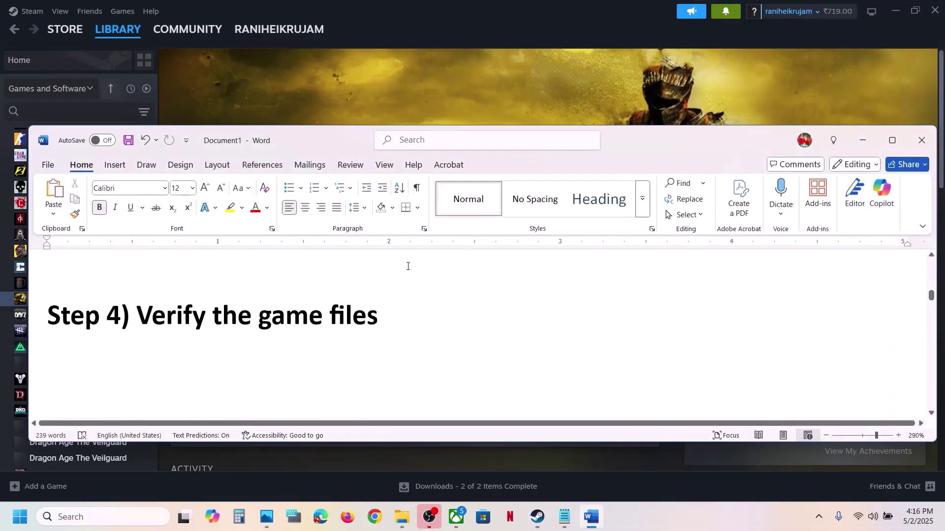
left_click(403, 90)
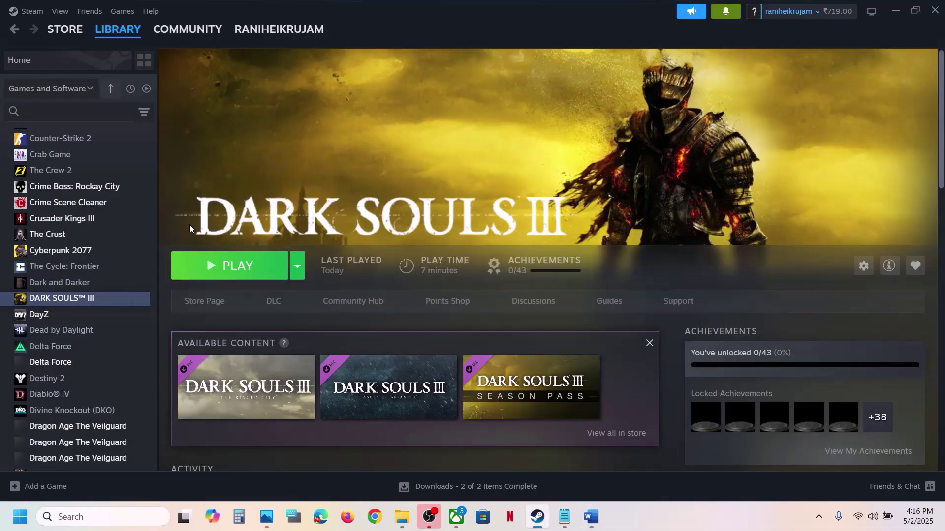
right_click(105, 305)
left_click(137, 393)
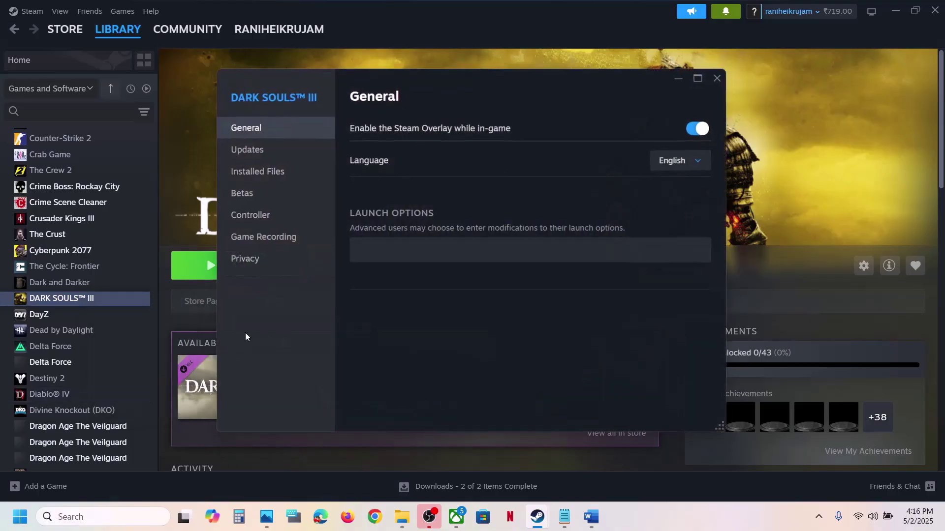
left_click(272, 173)
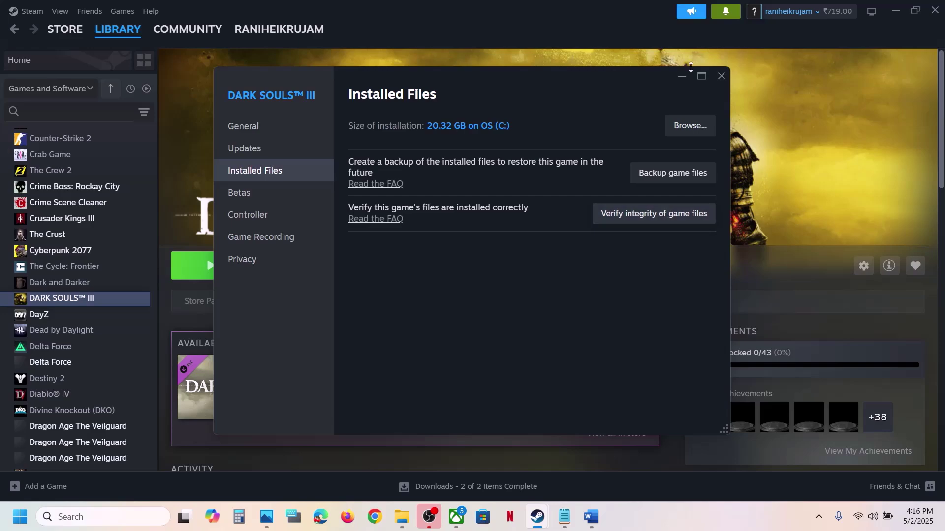
left_click(722, 77)
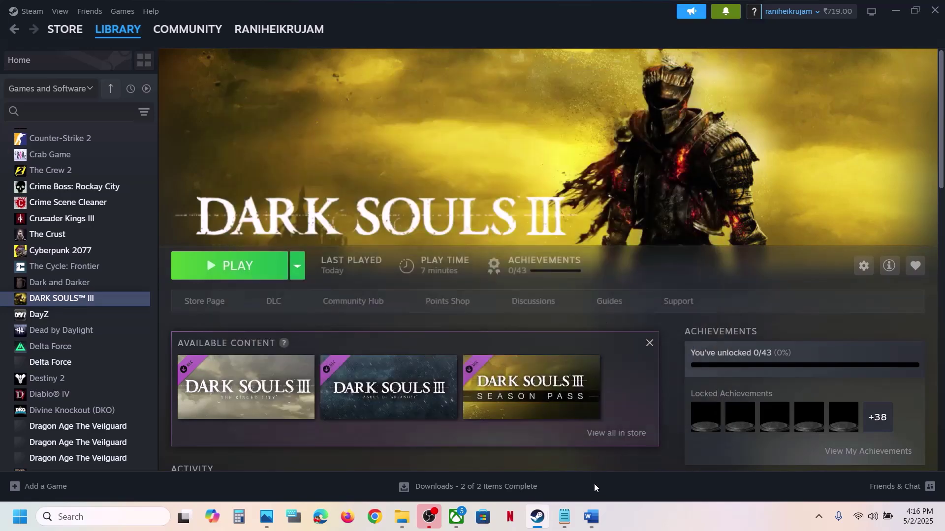
Step: Read Step 5 in the Word document, highlighting the advice on default clocks, overclocking applications and disabling the Steam overlay
left_click(591, 516)
scroll(412, 294, "down", 5)
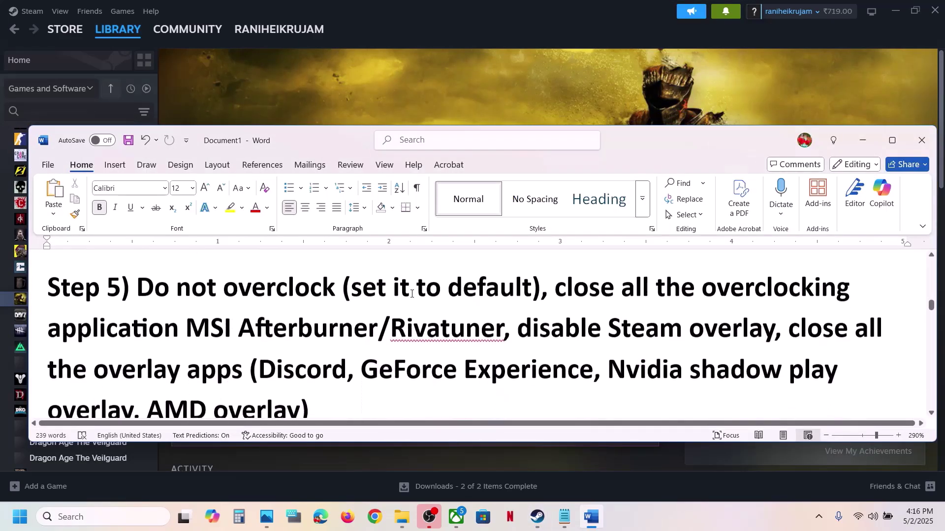
left_click_drag(133, 267, 476, 314)
left_click(479, 311)
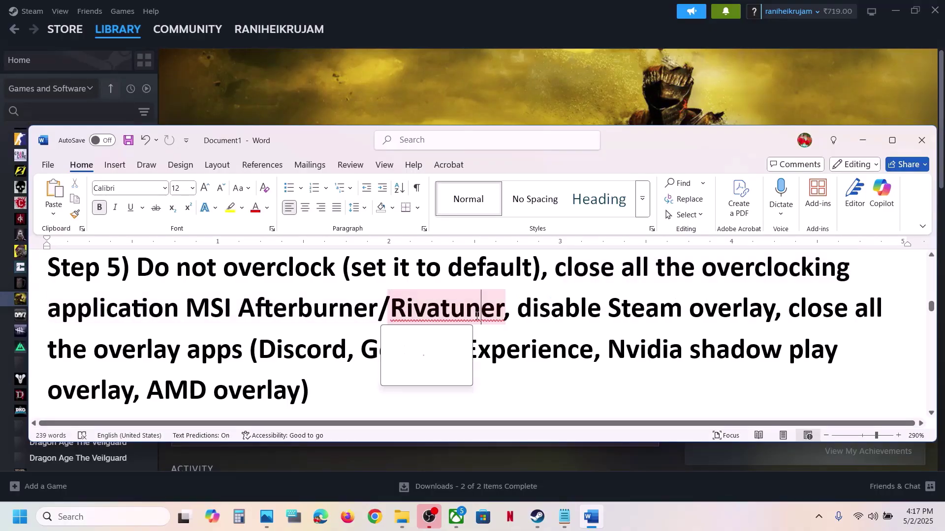
left_click_drag(660, 270, 855, 271)
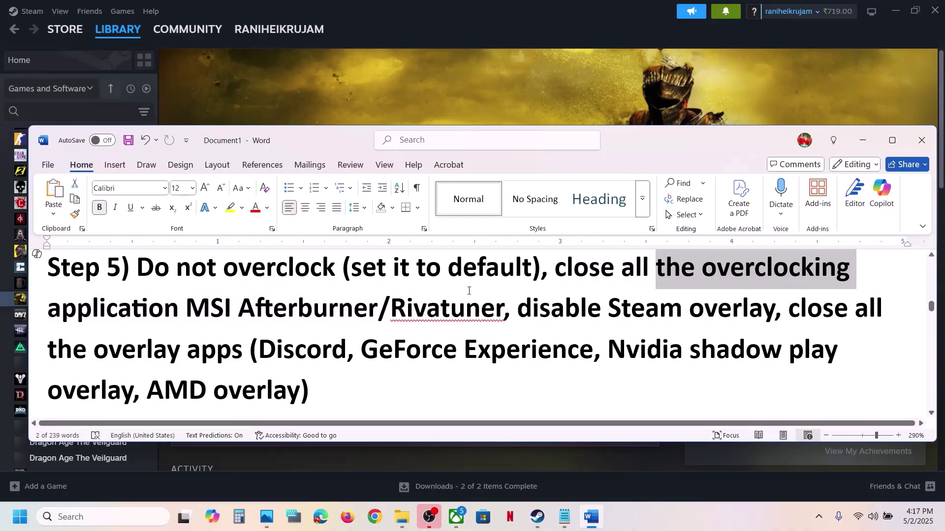
left_click_drag(354, 274, 554, 270)
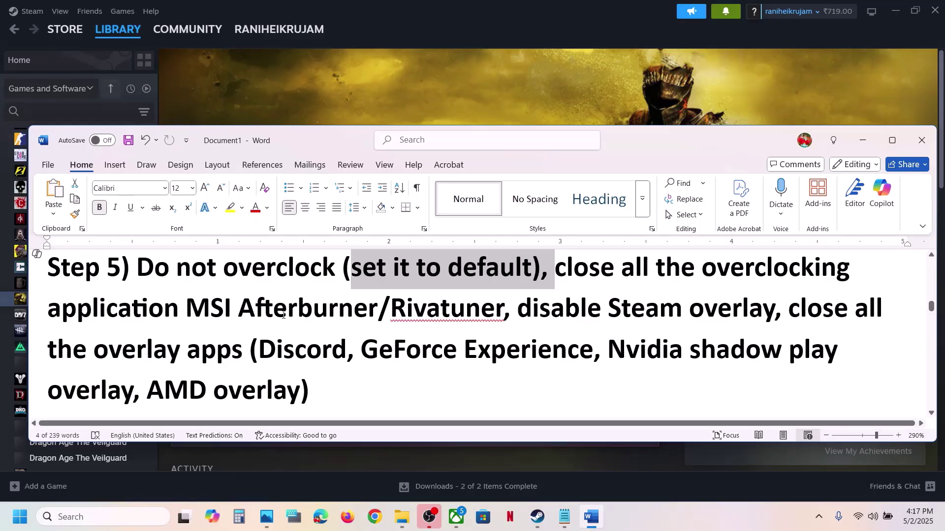
left_click_drag(139, 315, 780, 315)
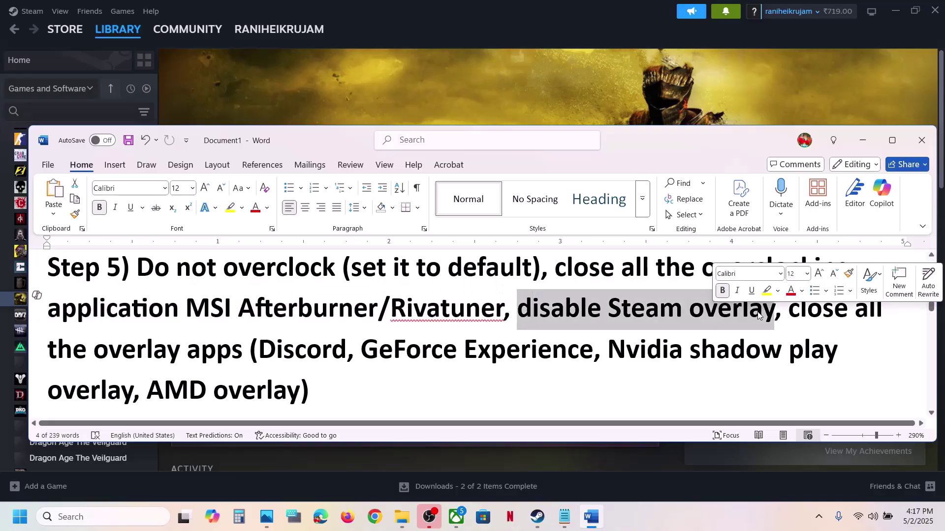
Step: Switch to Steam and turn off the in-game Steam Overlay in the DARK SOULS III properties
left_click(541, 54)
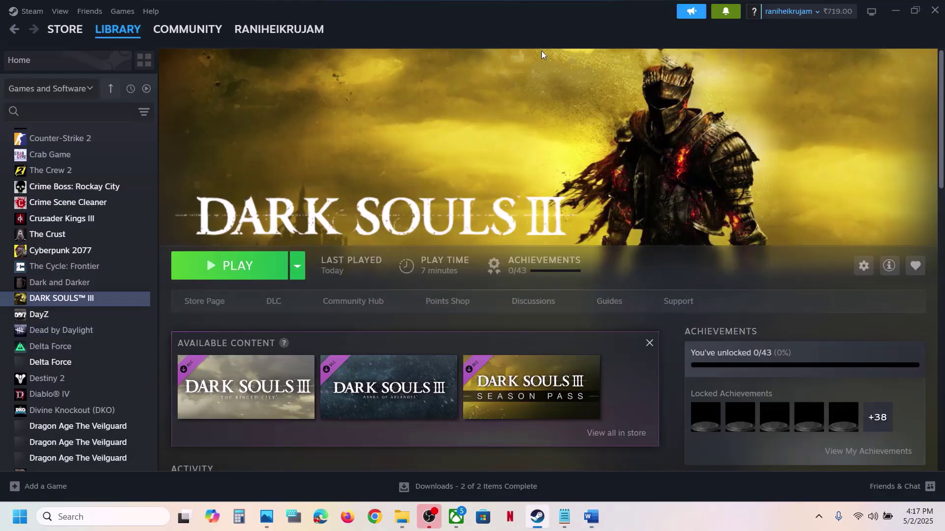
right_click(114, 299)
left_click(155, 396)
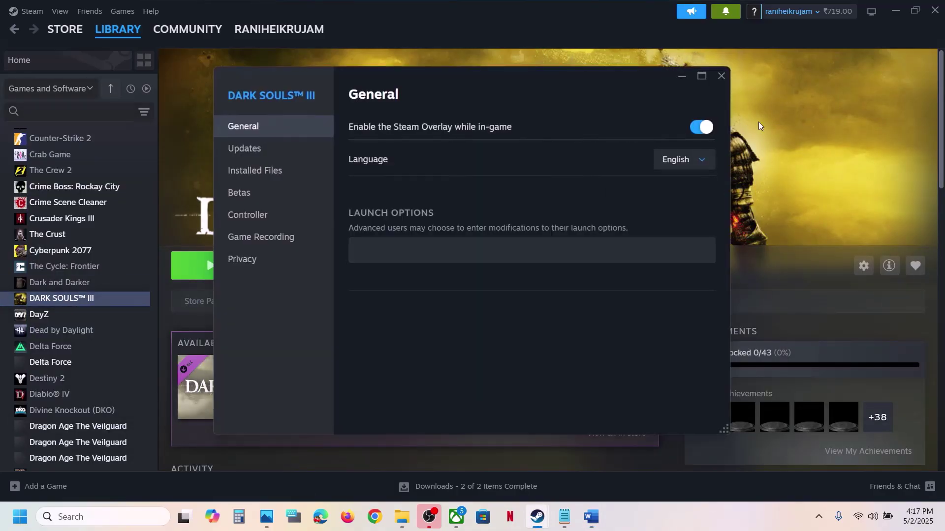
left_click(700, 127)
left_click(721, 75)
Step: Switch to the Word document and highlight Discord in Step 5's list of overlay apps to close
left_click(589, 518)
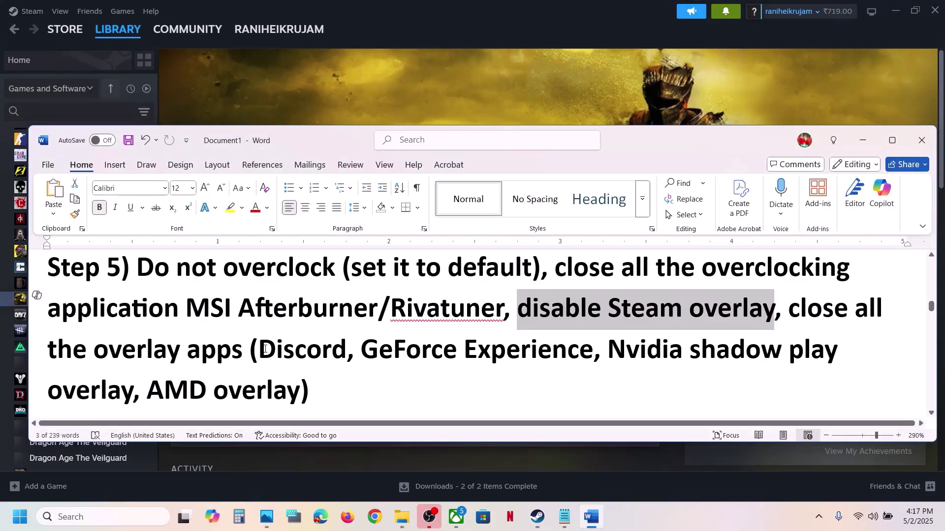
left_click_drag(260, 349, 349, 351)
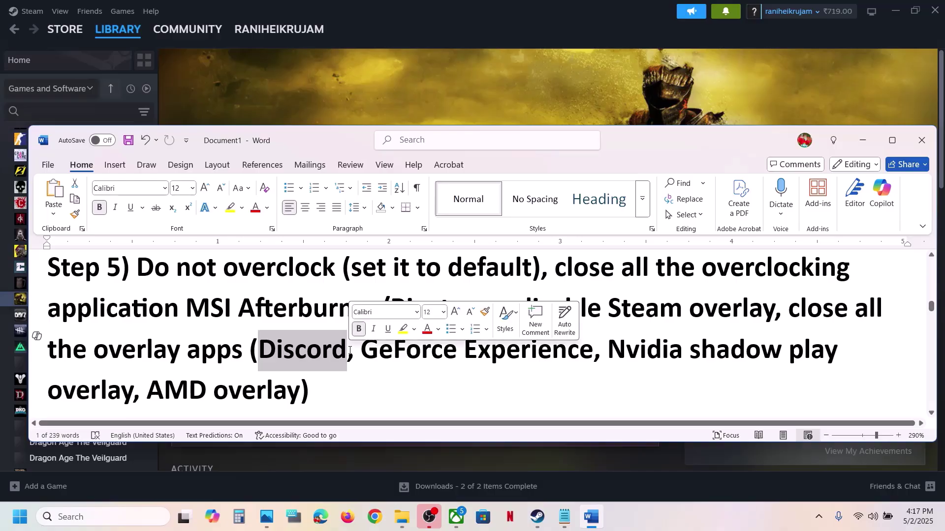
left_click(282, 350)
left_click_drag(259, 350, 322, 348)
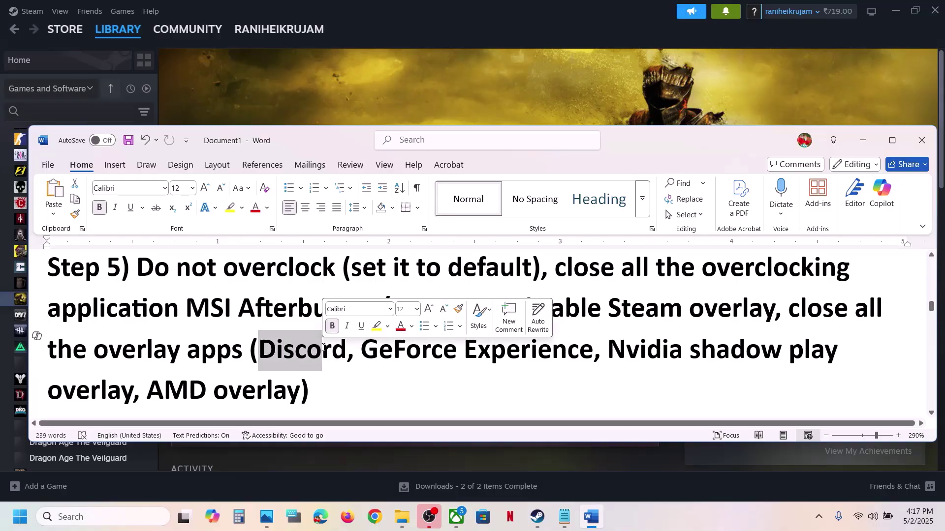
Step: Open the NVIDIA App, check the NVIDIA overlay option in its settings, and close the app
left_click(104, 517)
type("nvi")
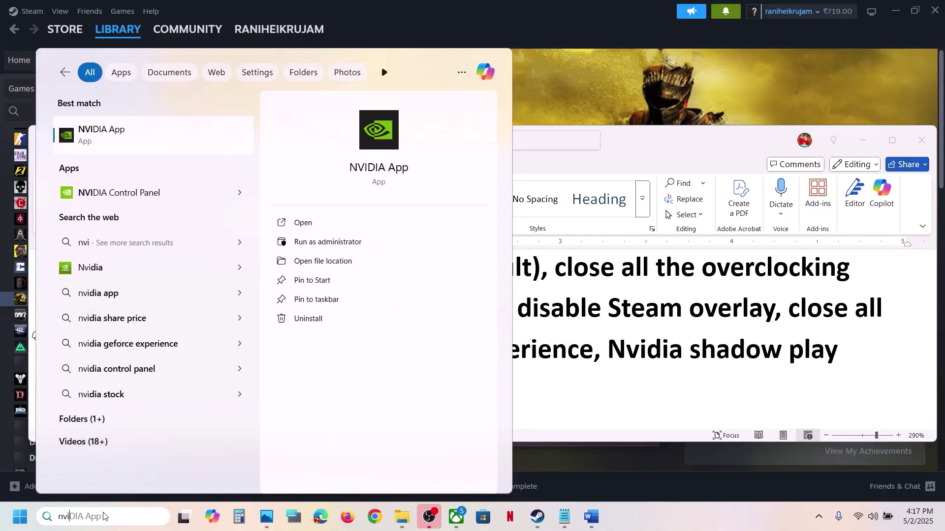
key("Return")
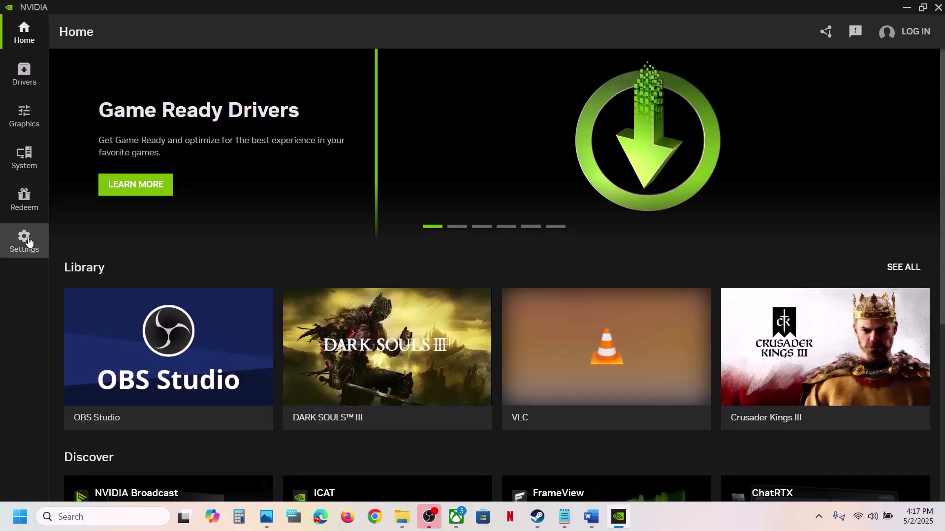
left_click(24, 240)
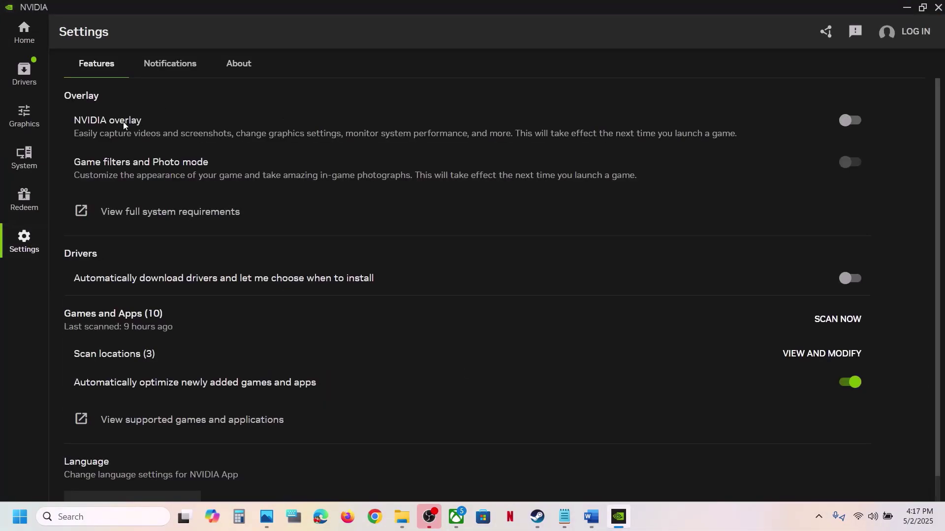
left_click(938, 8)
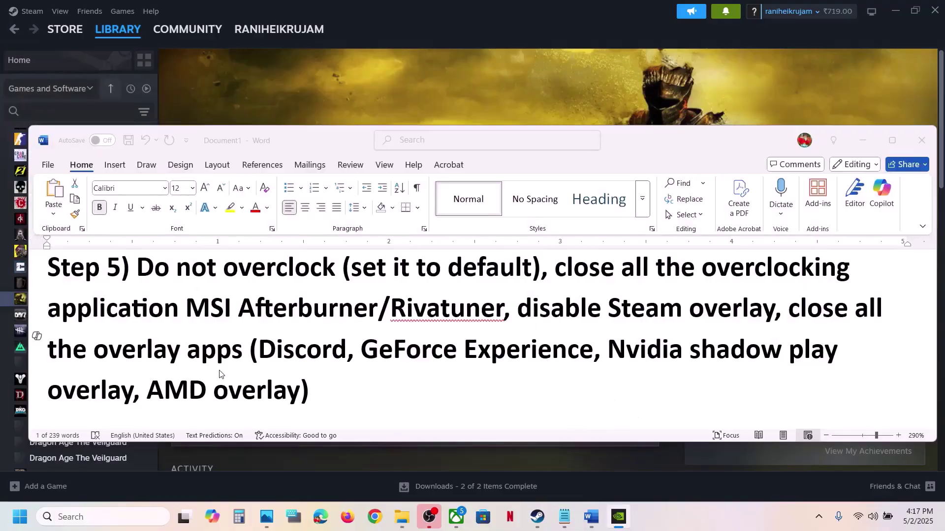
Step: Highlight the words "the overlay apps" in Step 5 of the Word document and clear the selection
left_click(106, 350)
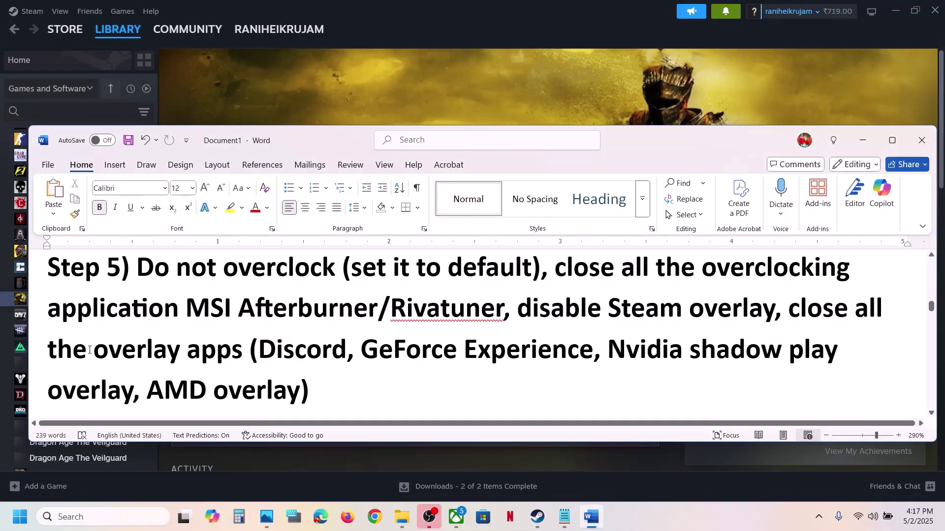
left_click_drag(89, 351, 249, 350)
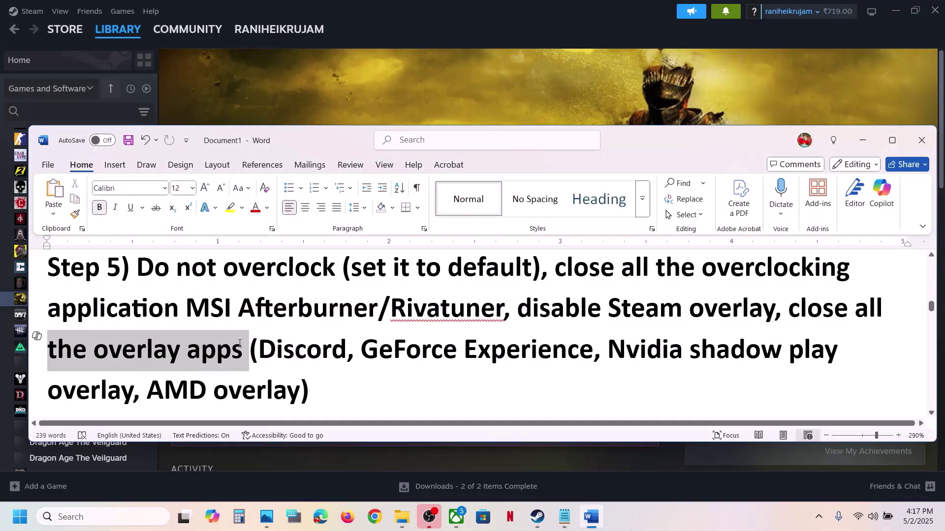
left_click(391, 408)
Step: Read Step 6 on a clean graphics driver installation, highlighting its text and the NVIDIA and AMD download links
scroll(391, 409, "down", 5)
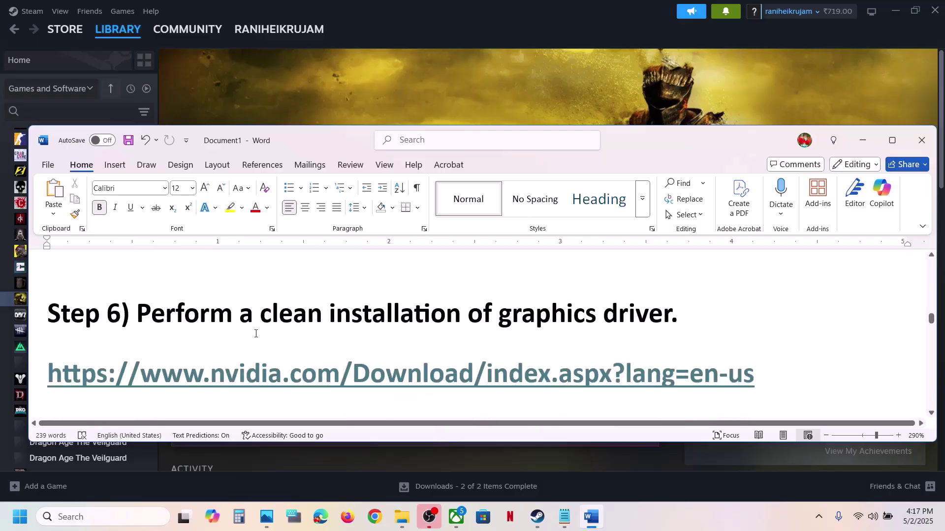
left_click_drag(180, 320, 690, 299)
scroll(690, 299, "down", 2)
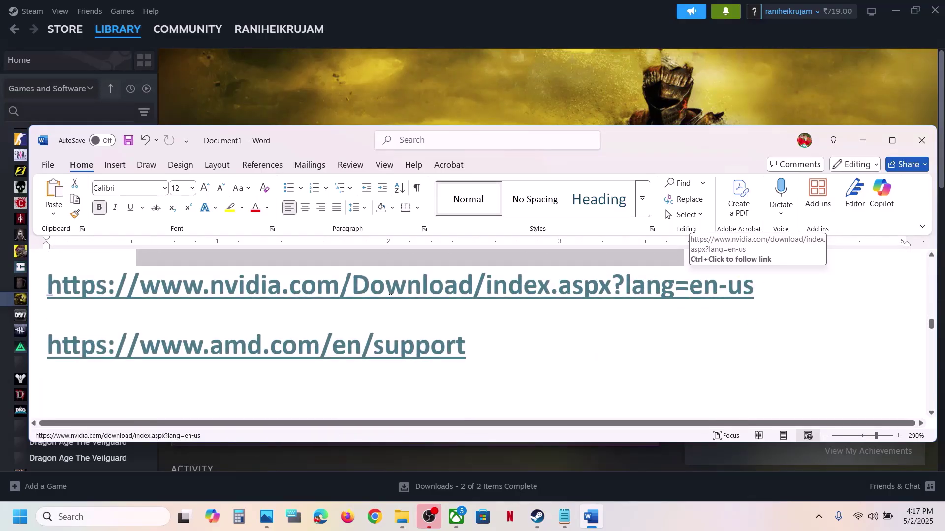
left_click_drag(391, 290, 632, 322)
triple_click(171, 350)
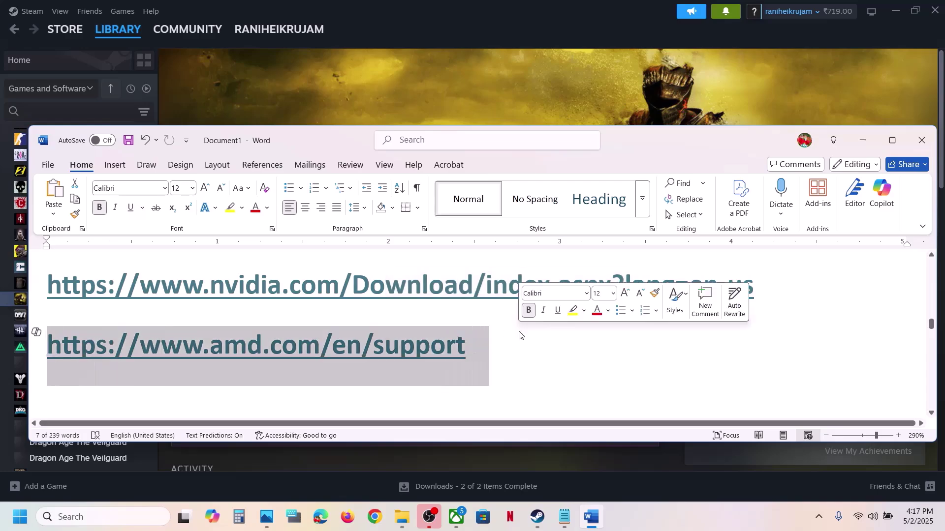
Step: On NVIDIA's Drivers page in Chrome, search for the GeForce RTX 3050 Laptop GPU driver with Windows 11 as the operating system
left_click(455, 88)
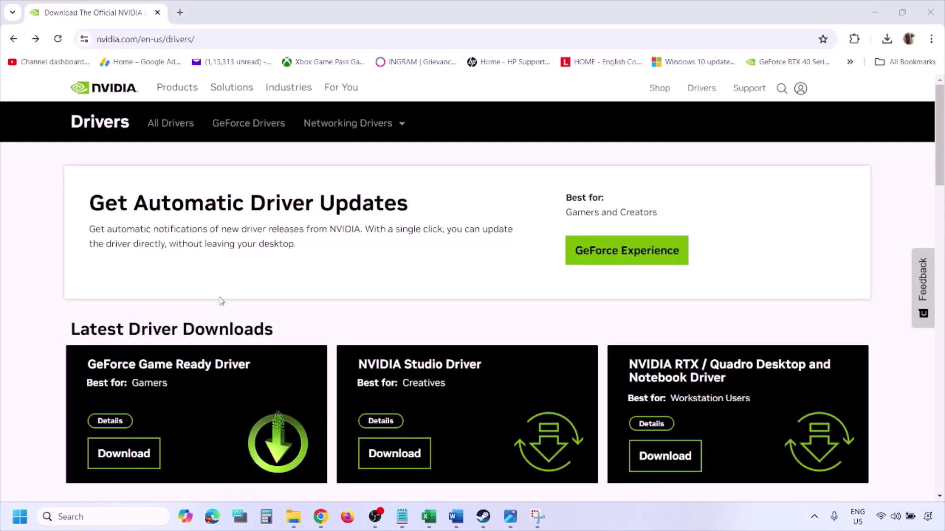
scroll(221, 301, "down", 9)
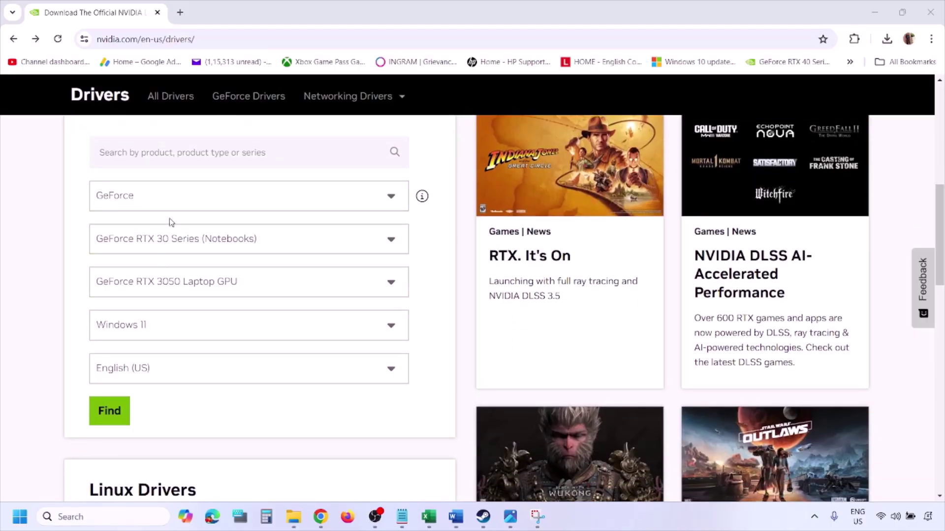
left_click(157, 329)
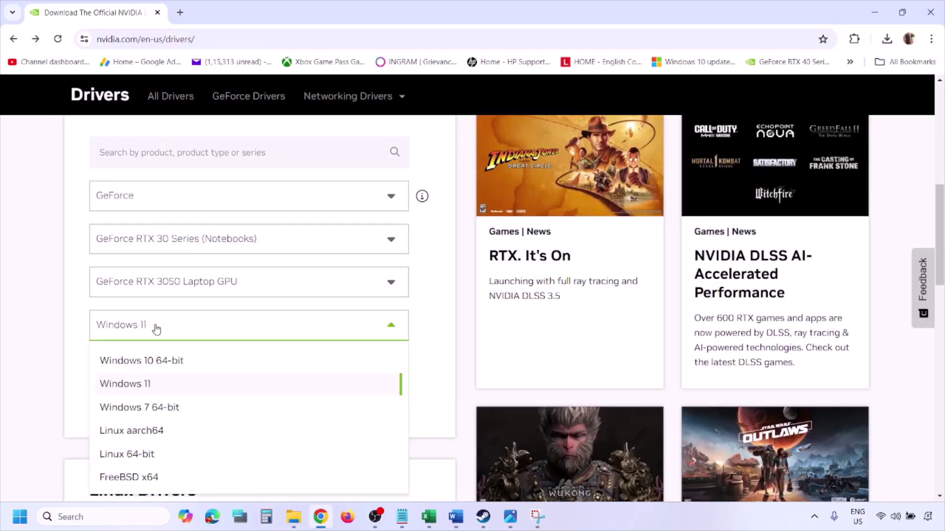
left_click(140, 385)
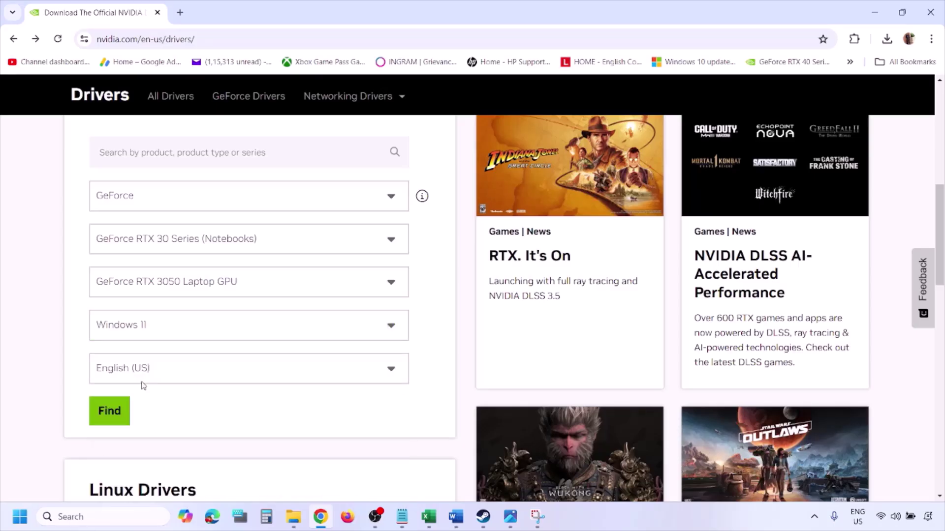
left_click(108, 414)
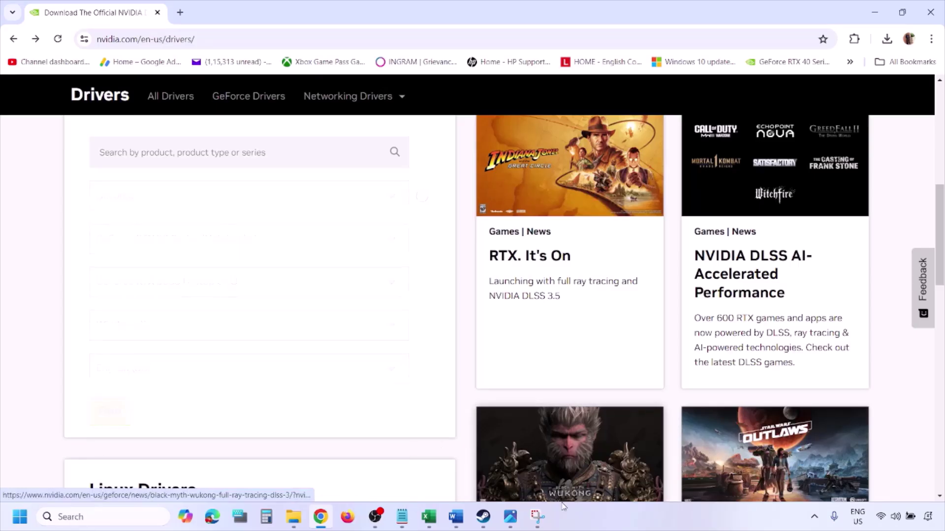
Step: Switch to Photos and review images 1.png to 5.png, covering the Game Ready Driver download and the custom clean installation options
left_click(510, 516)
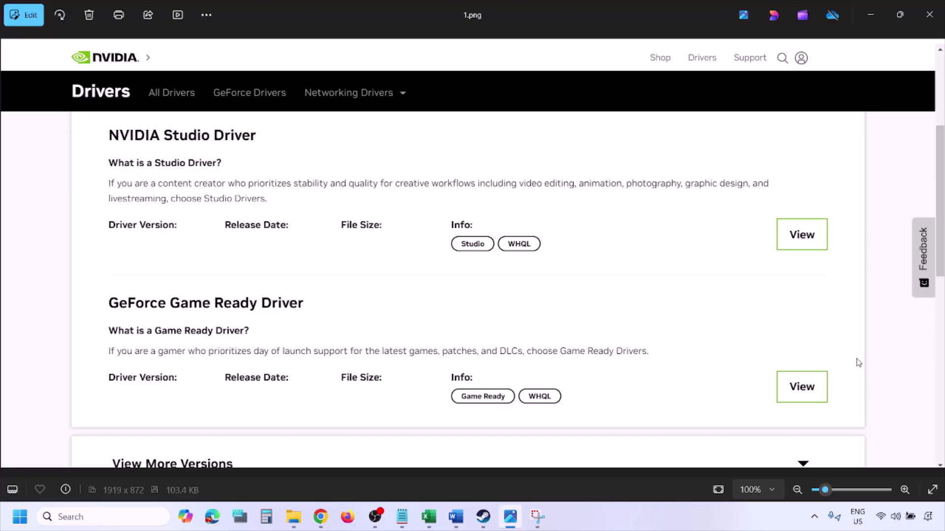
key("Right")
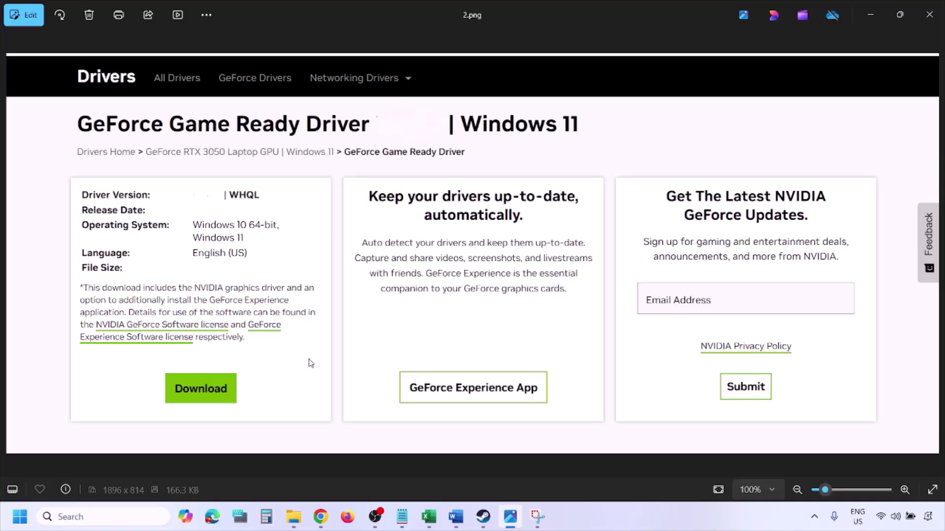
key("Right")
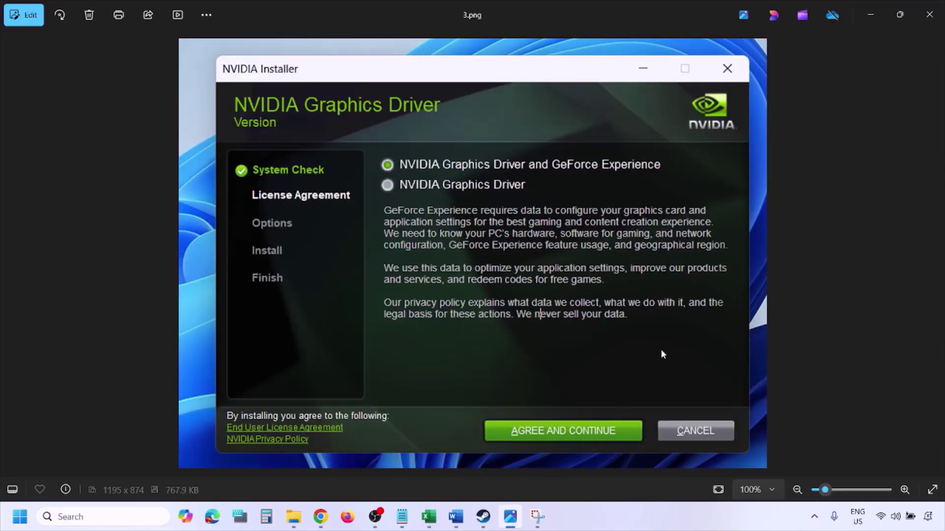
key("Right")
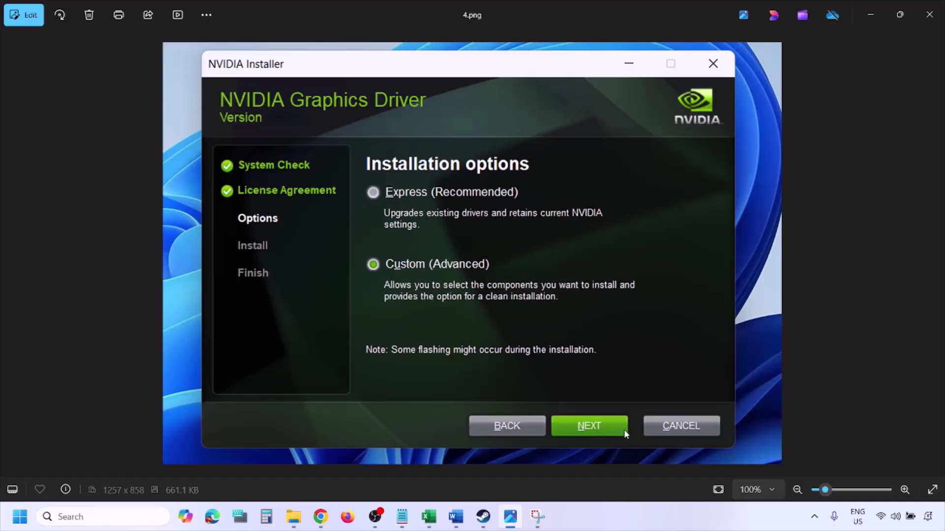
key("Right")
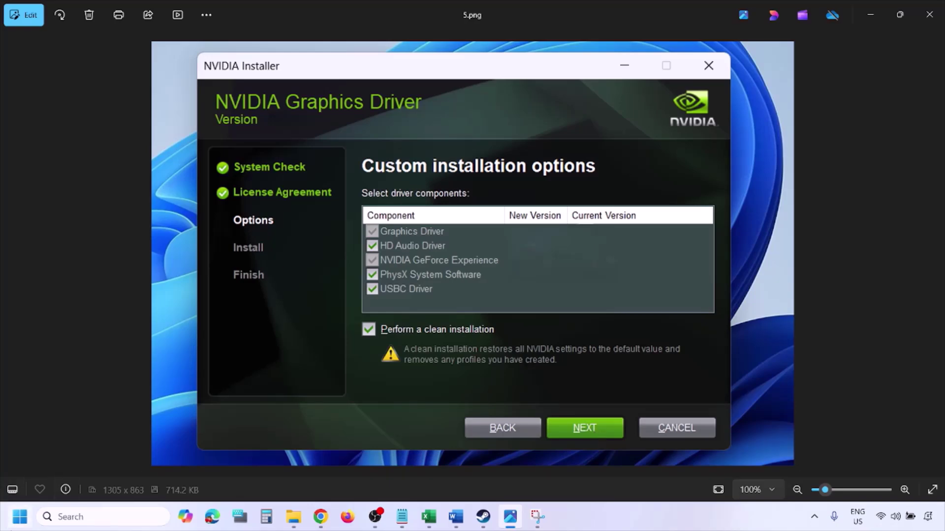
left_click(19, 517)
left_click(362, 478)
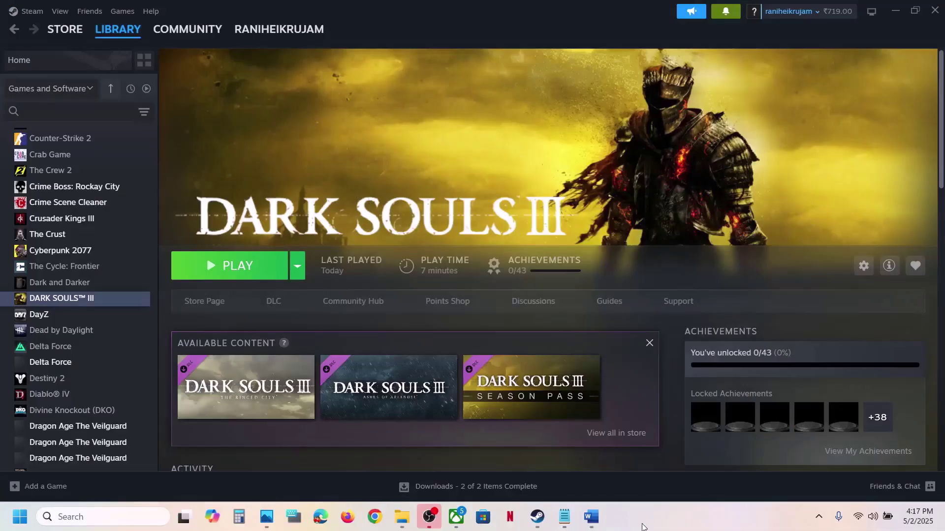
Step: Switch to the Word document, read Step 7 on running the game on the dedicated graphics card, and copy the word "graphics"
left_click(591, 516)
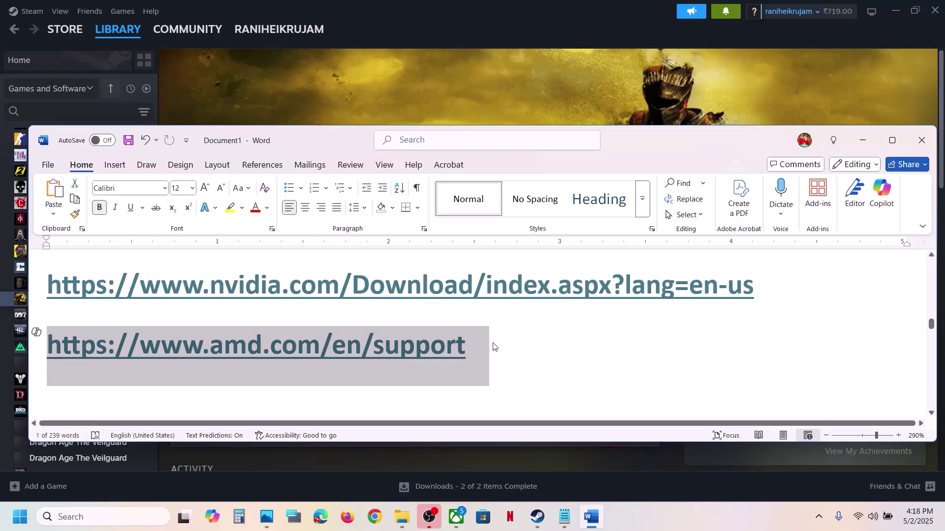
scroll(469, 346, "down", 3)
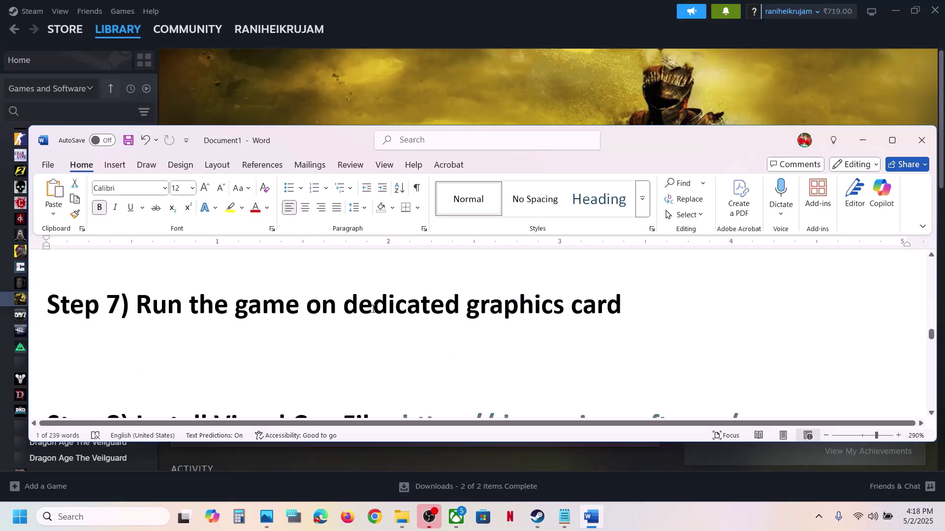
double_click(500, 312)
key("ctrl+c")
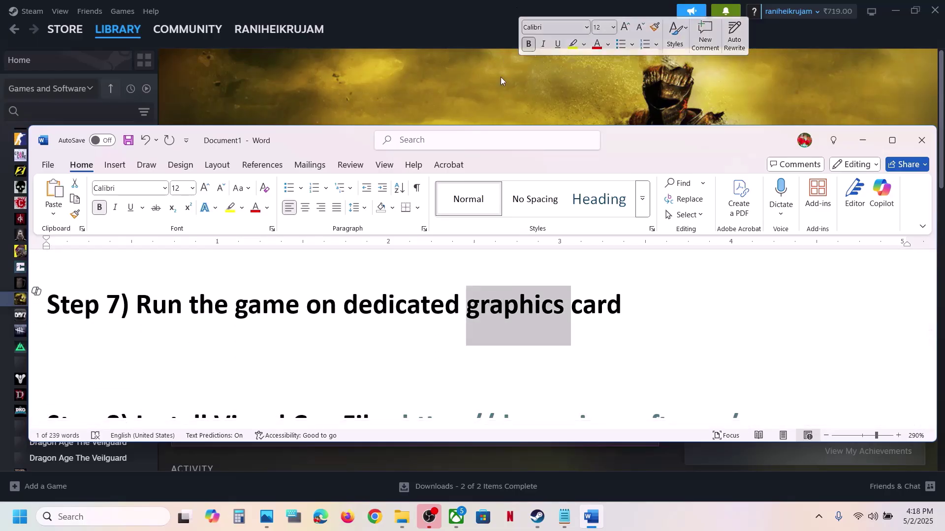
Step: Search Windows for "graphics settings" and open the Graphics settings page
left_click(500, 77)
left_click(98, 517)
key("ctrl+v")
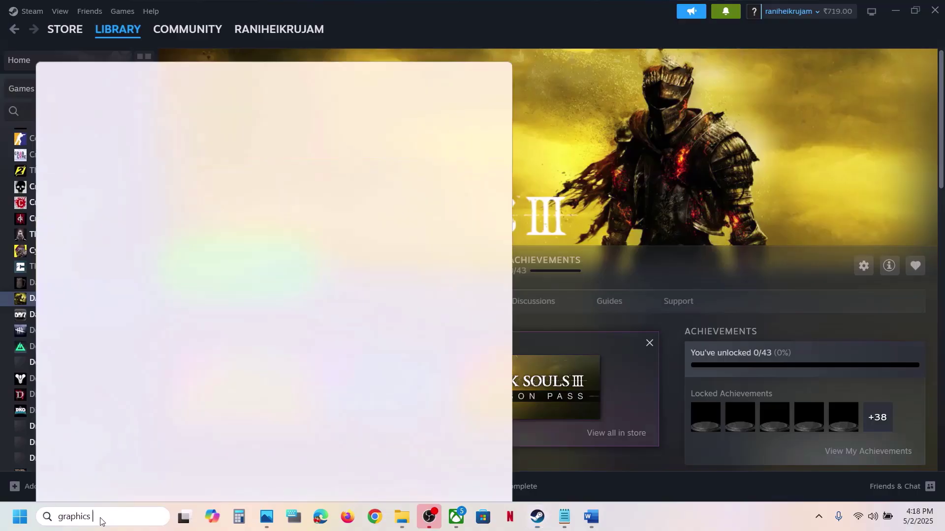
type("settings")
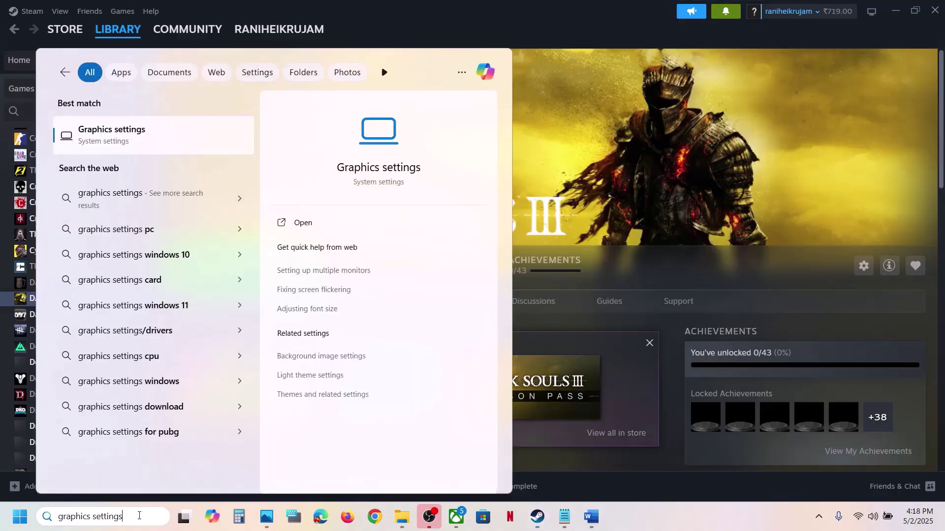
left_click(116, 134)
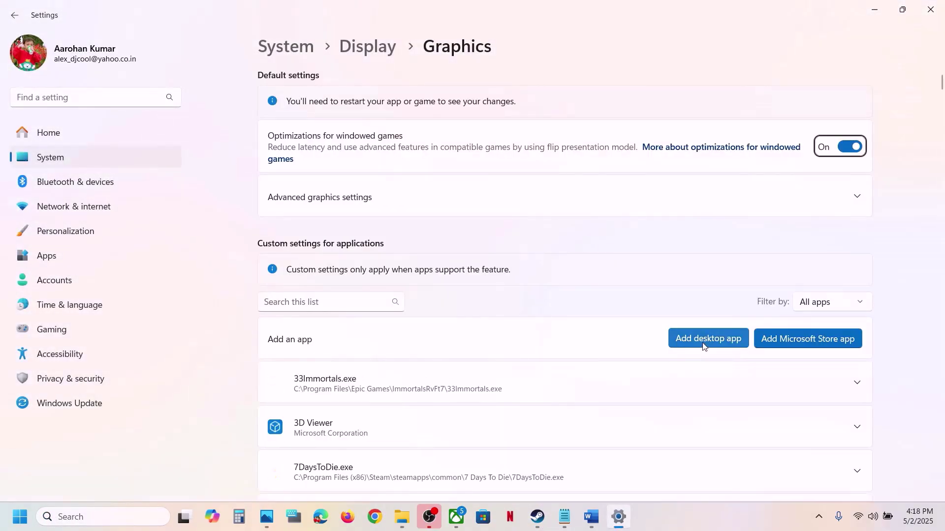
Step: Start adding a desktop app to the graphics settings and browse to C:\Program Files (x86)\Steam\steamapps
left_click(706, 340)
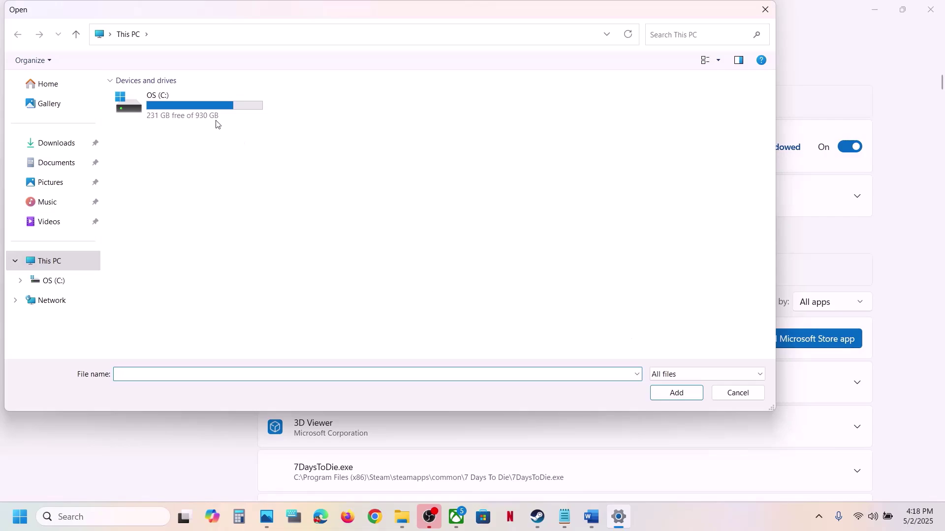
double_click(181, 103)
scroll(265, 213, "down", 4)
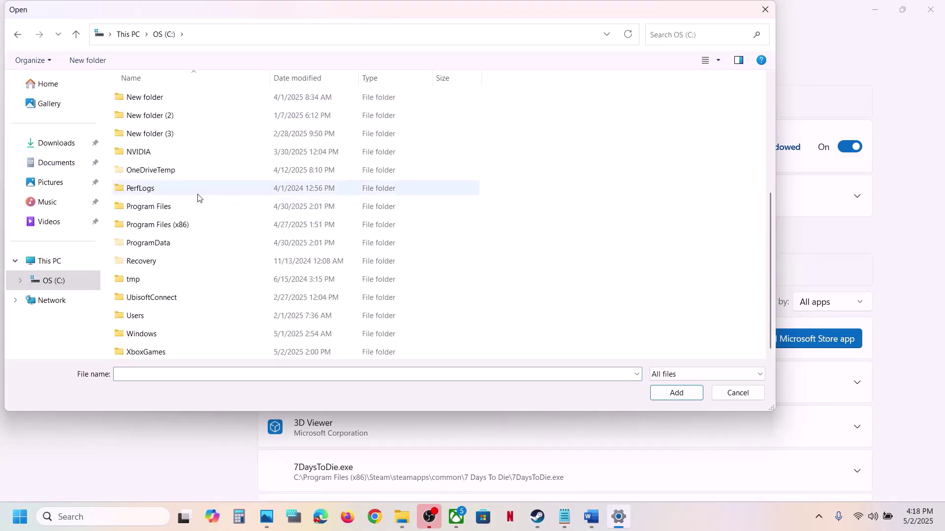
double_click(186, 225)
left_click(154, 210)
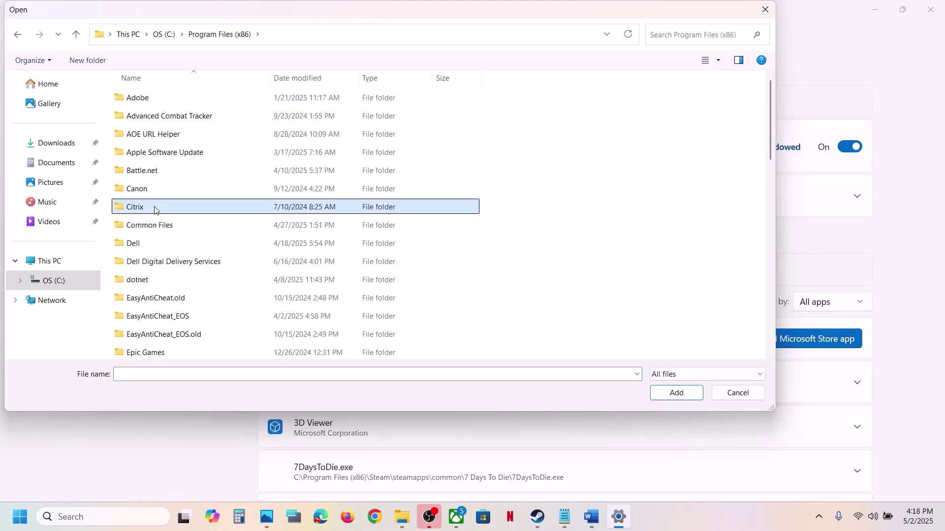
key("s")
double_click(138, 132)
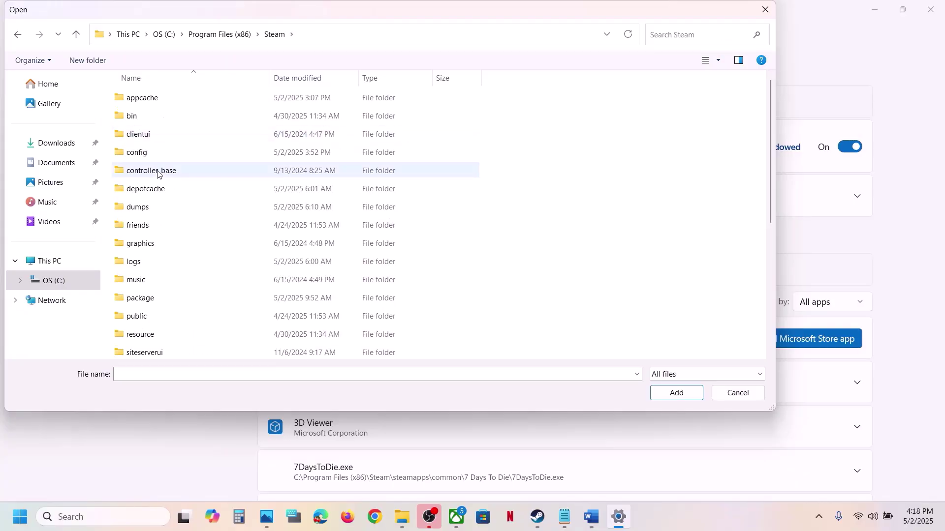
key("s")
double_click(137, 151)
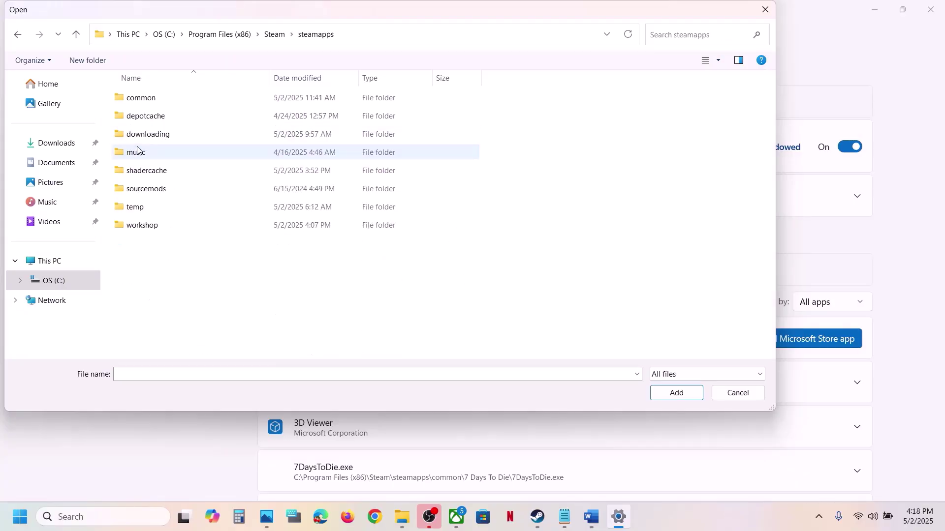
Step: Browse from the common folder to DARK SOULS III\Game and add the DarkSoulsIII application
double_click(149, 103)
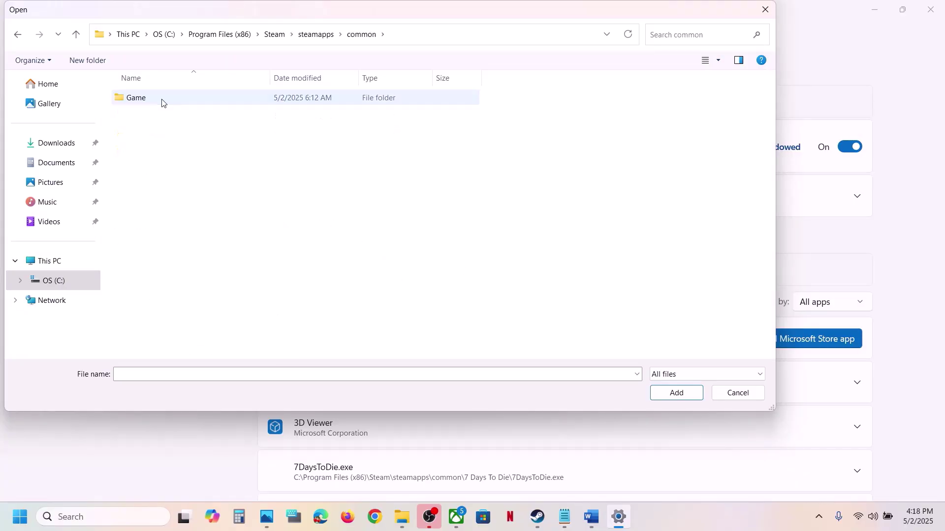
double_click(167, 101)
left_click(155, 134)
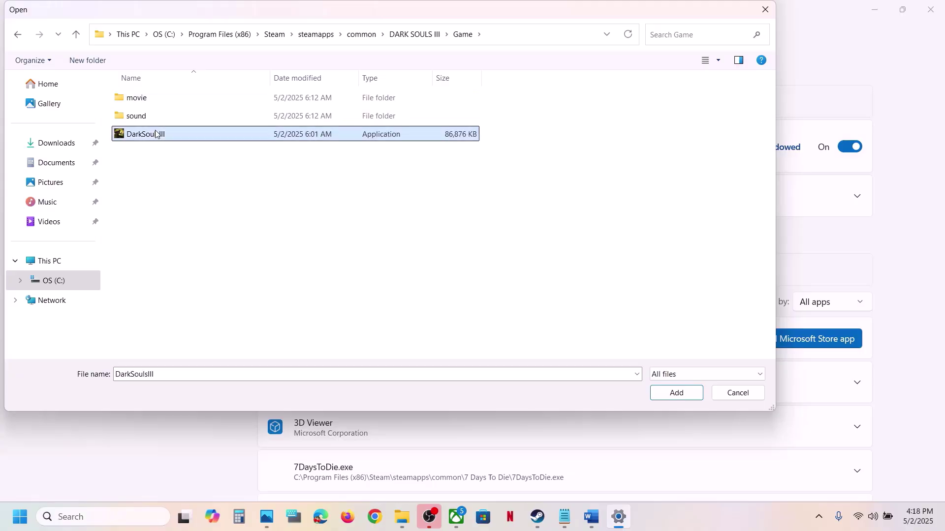
left_click(660, 396)
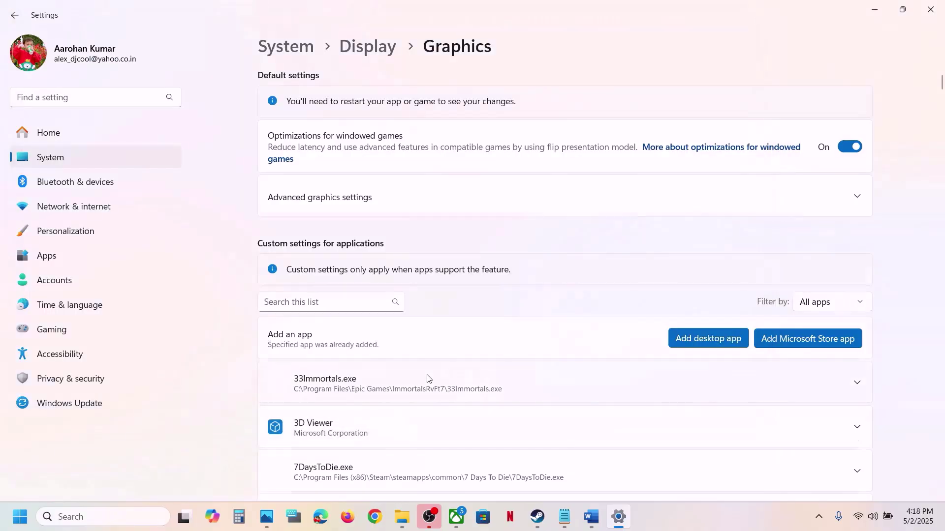
Step: Set the GPU preference for DARK SOULS III to High Performance (NVIDIA GeForce RTX 3050 Laptop GPU) and close Settings
scroll(427, 378, "down", 5)
scroll(428, 378, "down", 15)
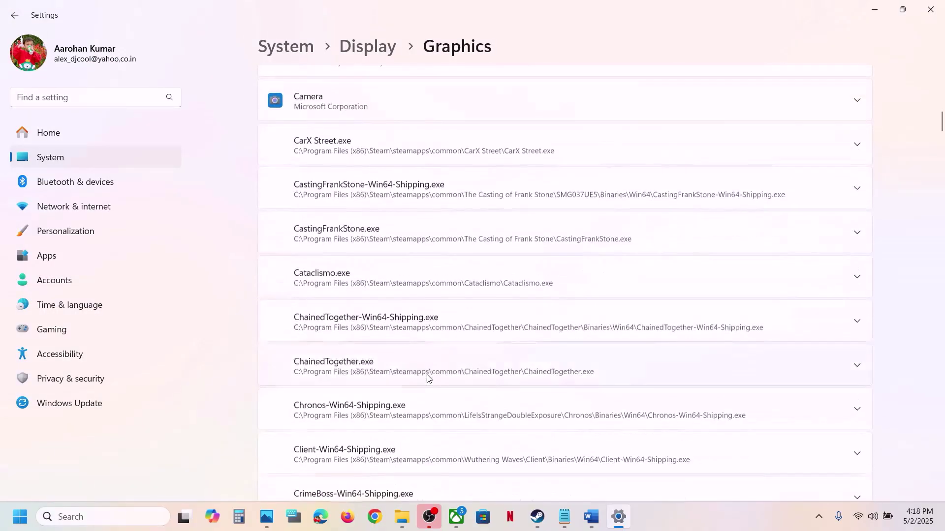
left_click(460, 315)
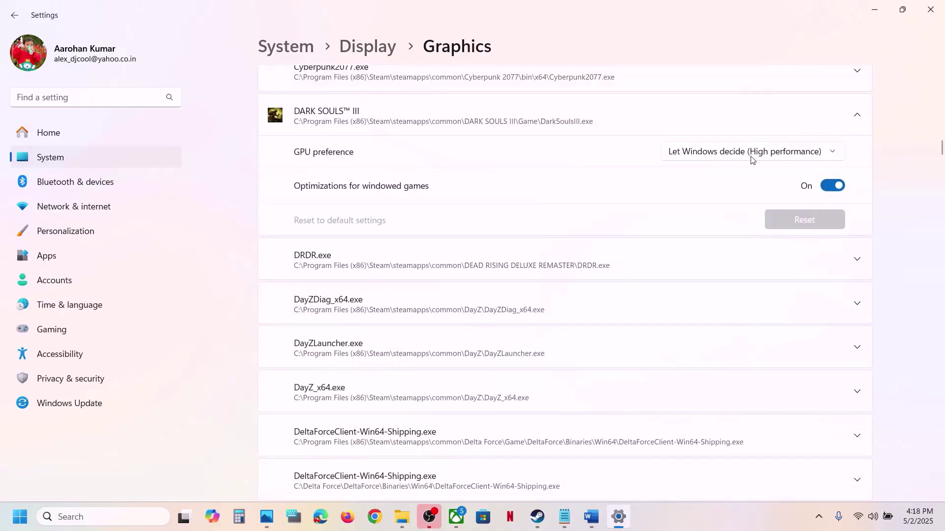
left_click(751, 158)
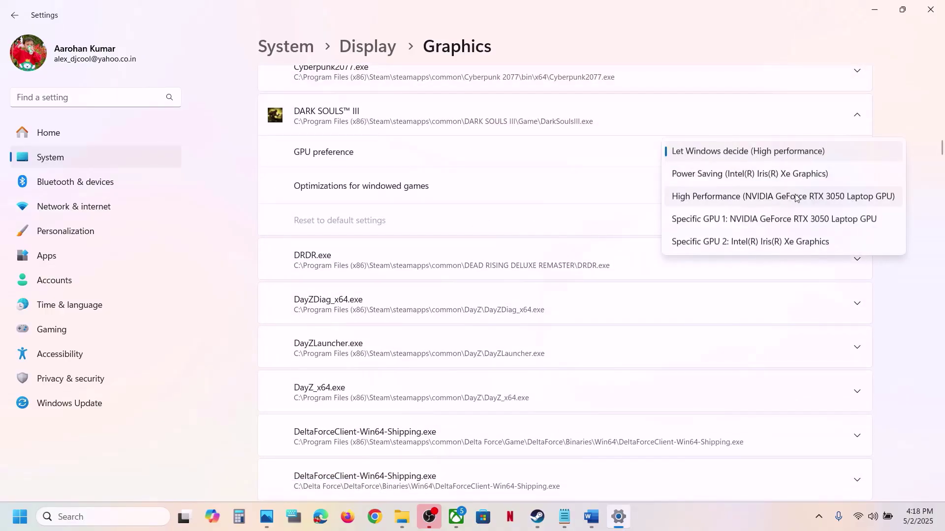
left_click(784, 197)
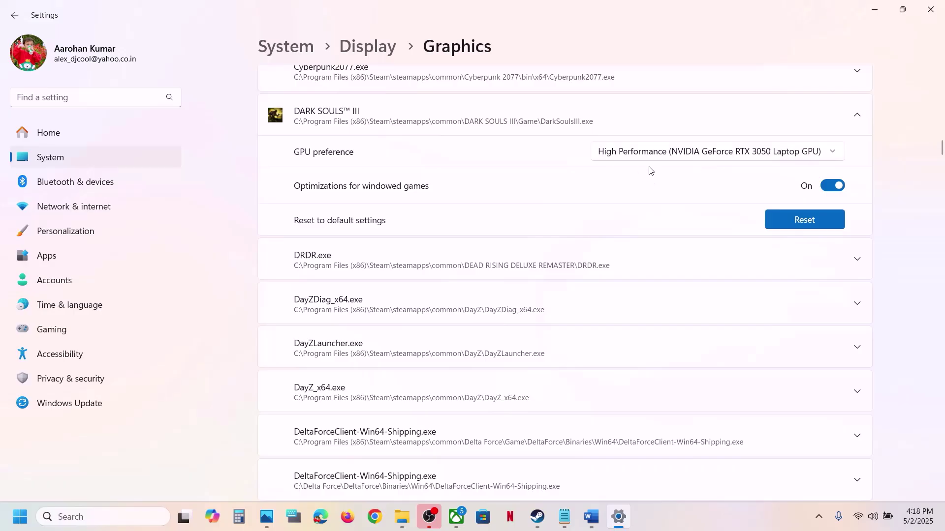
left_click(937, 13)
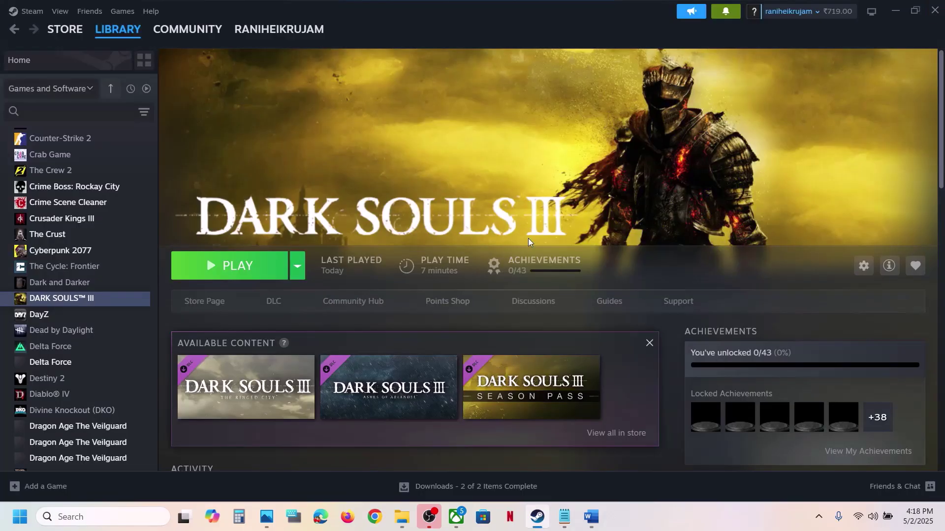
Step: Switch to the Word document, copy the Visual C++ download link from Step 8, and return to Steam
left_click(591, 516)
scroll(381, 320, "down", 3)
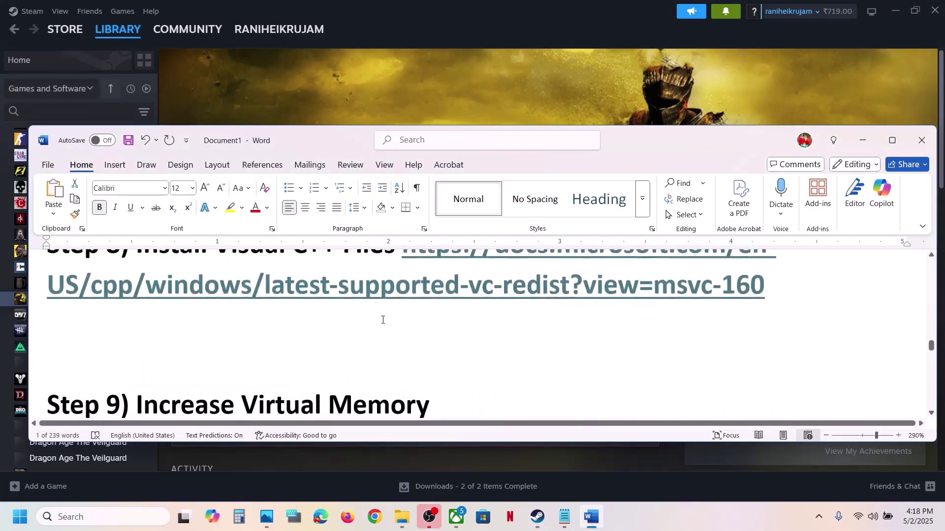
scroll(381, 320, "up", 1)
left_click_drag(768, 326, 402, 285)
key("ctrl+c")
left_click(571, 87)
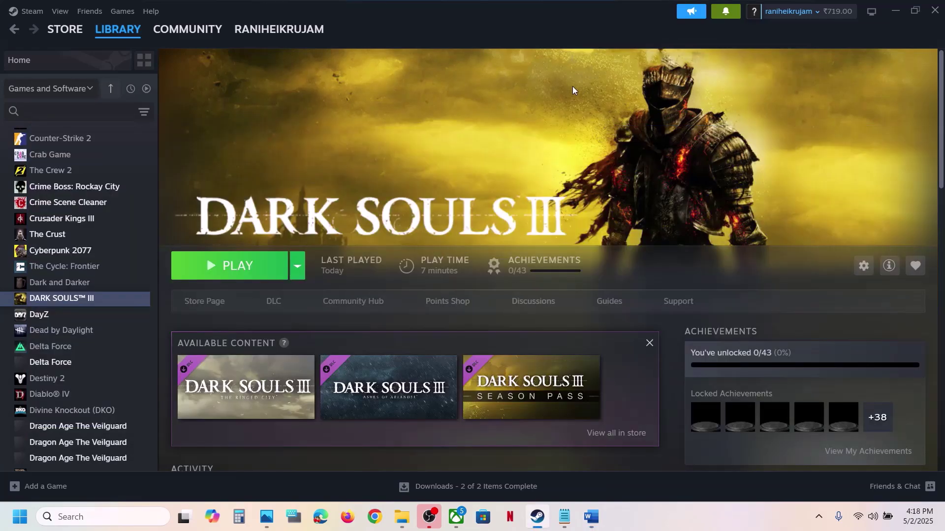
Step: Switch to Chrome and open the copied Visual C++ Redistributable link
left_click(375, 516)
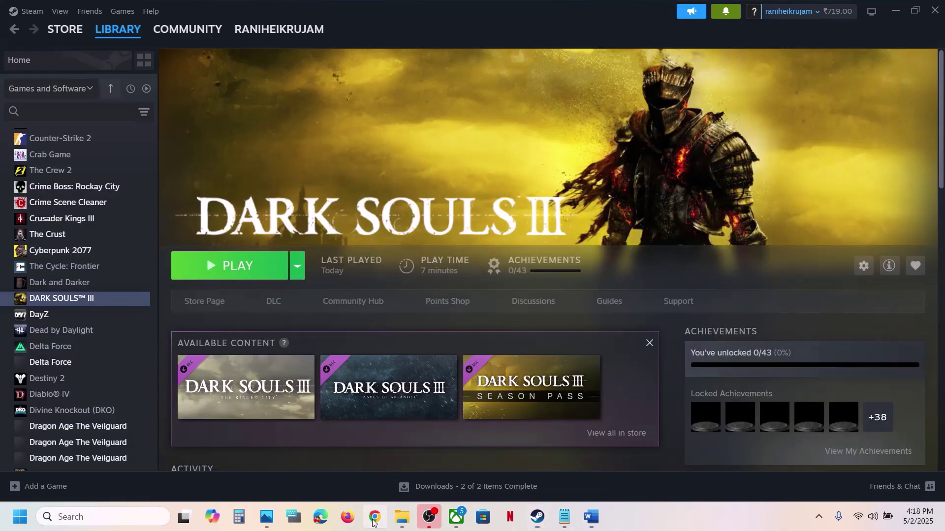
key("ctrl+v")
key("Return")
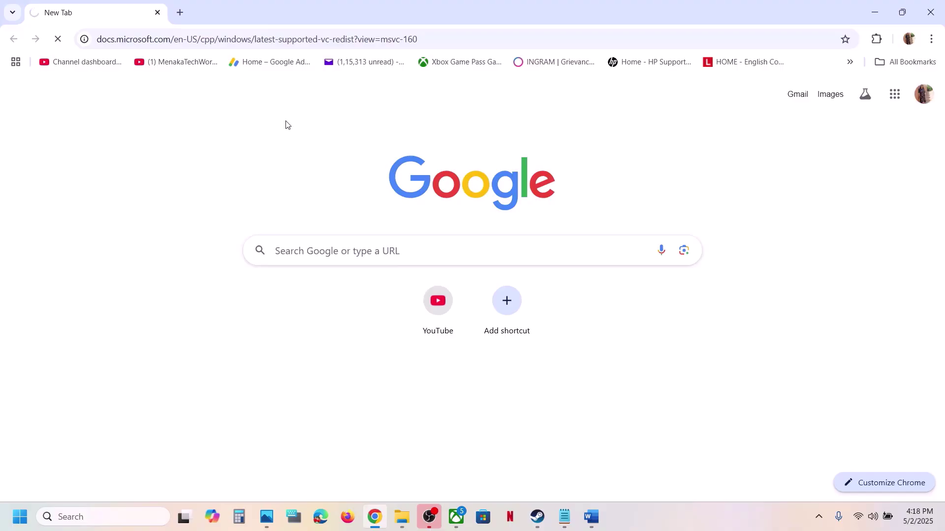
Step: Download VC_redist.x86.exe from the latest Visual C++ Redistributable table and run it to repair the x86 package
scroll(392, 305, "down", 10)
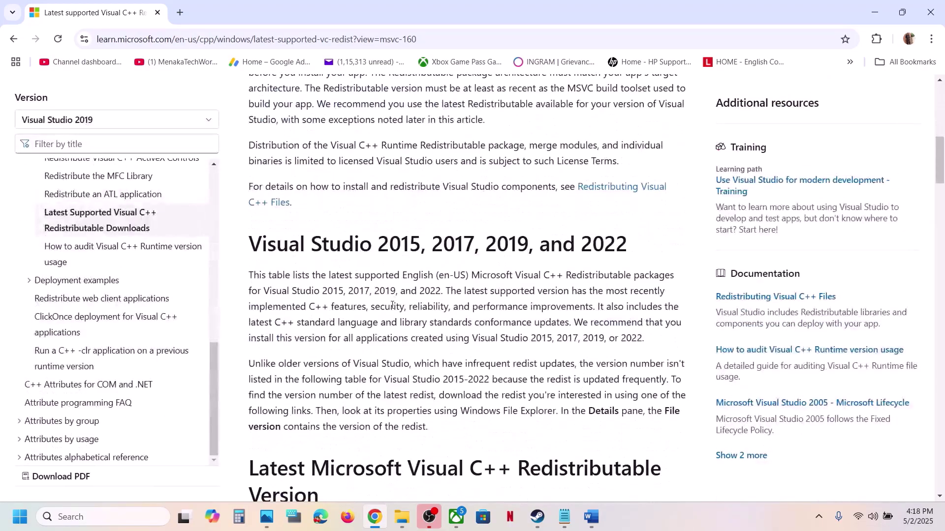
left_click_drag(286, 244, 601, 244)
scroll(601, 248, "down", 7)
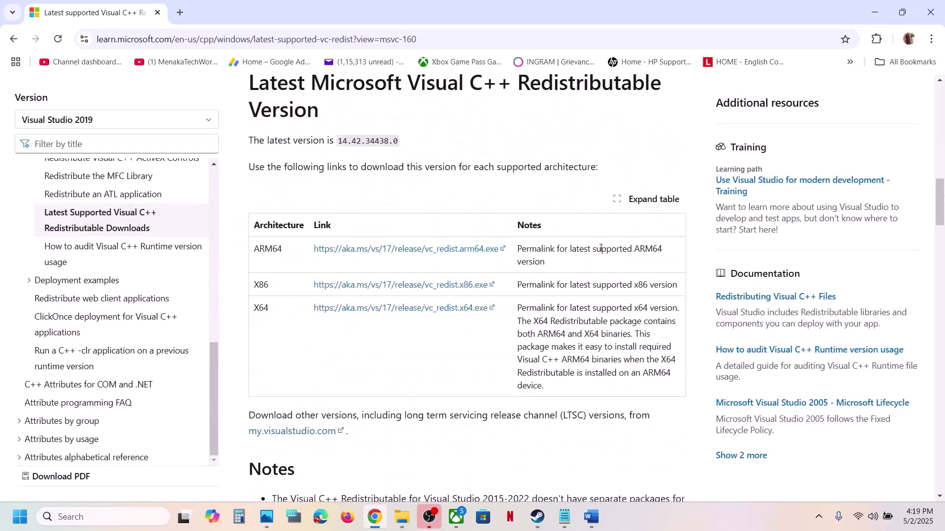
left_click_drag(271, 283, 254, 290)
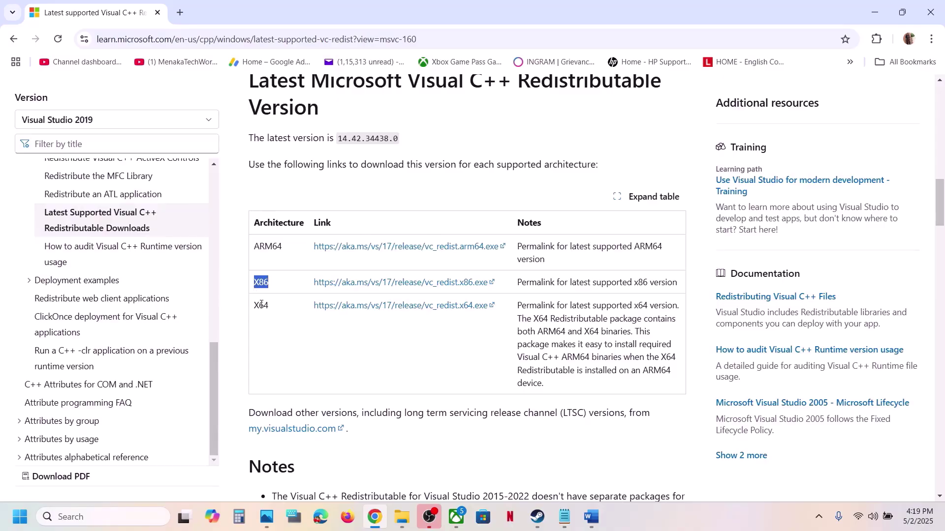
double_click(261, 304)
double_click(259, 283)
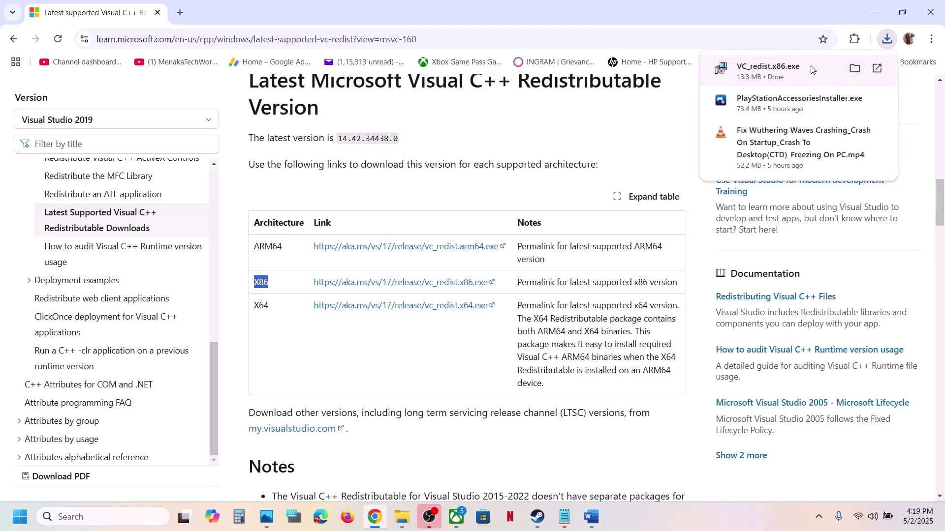
left_click(858, 65)
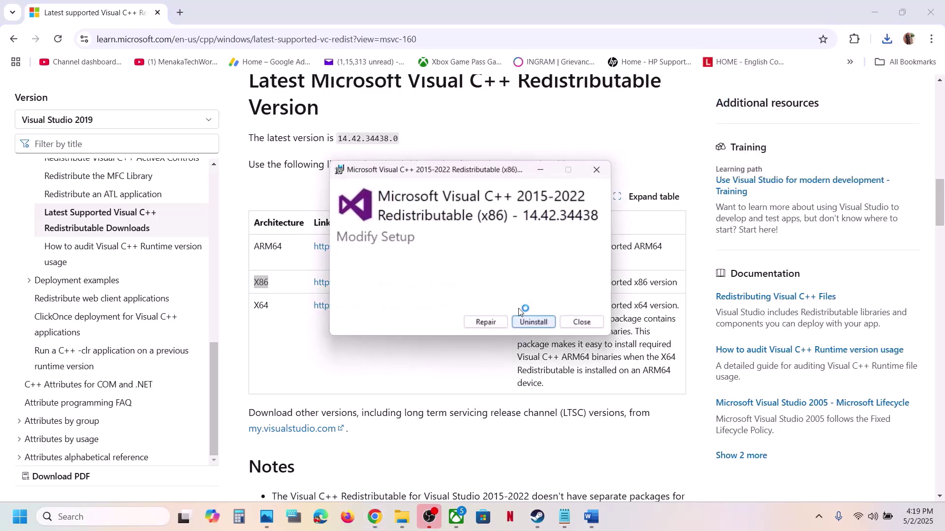
left_click(486, 328)
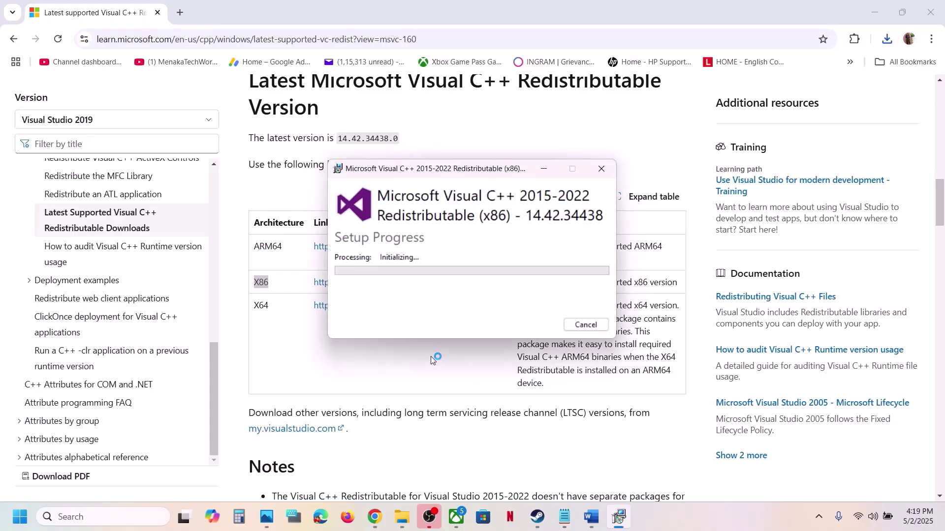
Step: Download VC_redist.x64.exe and run it to repair the x64 package
double_click(261, 306)
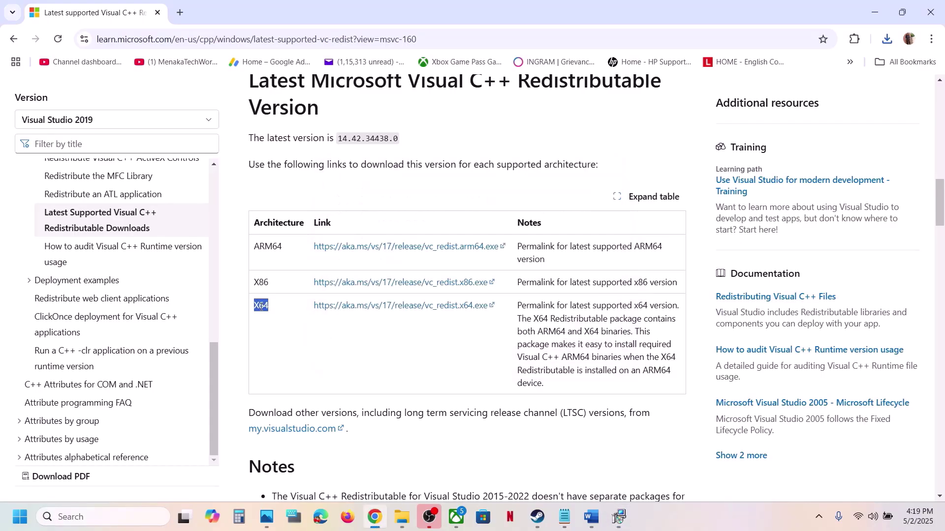
left_click(380, 305)
left_click(885, 48)
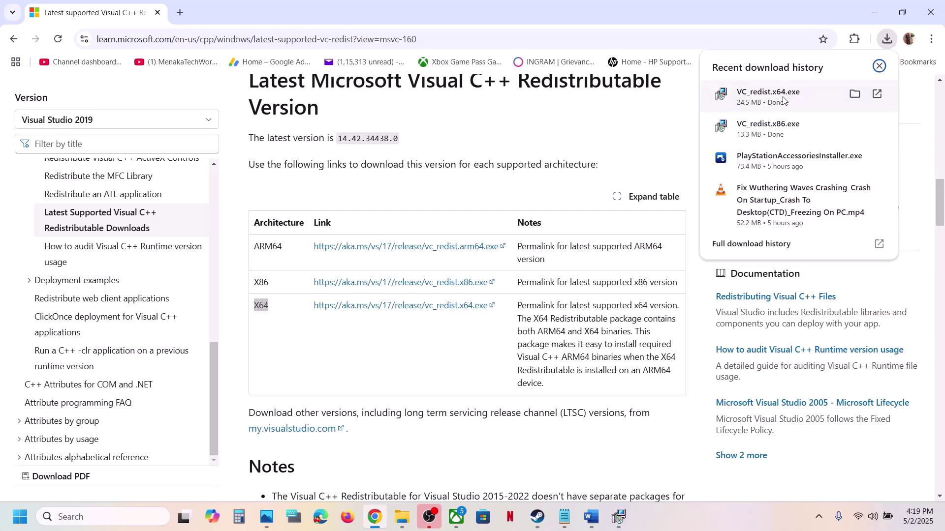
left_click(768, 96)
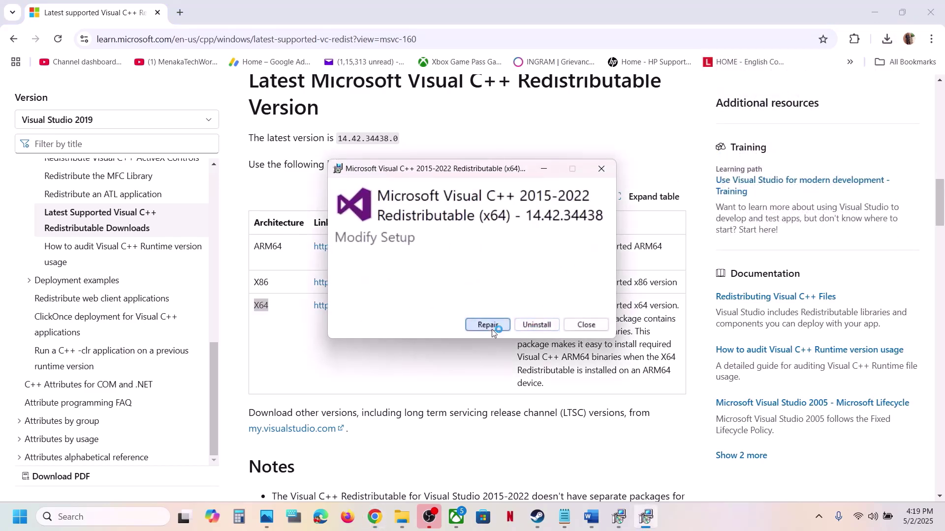
left_click(492, 328)
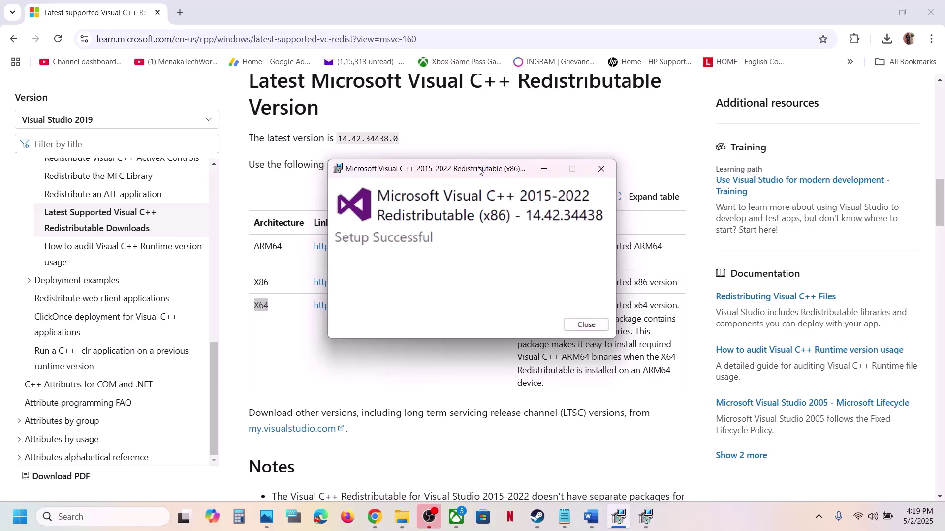
Step: Place the x86 and x64 redistributable setup windows side by side and return to the web page
left_click_drag(479, 170, 265, 199)
left_click_drag(460, 169, 643, 203)
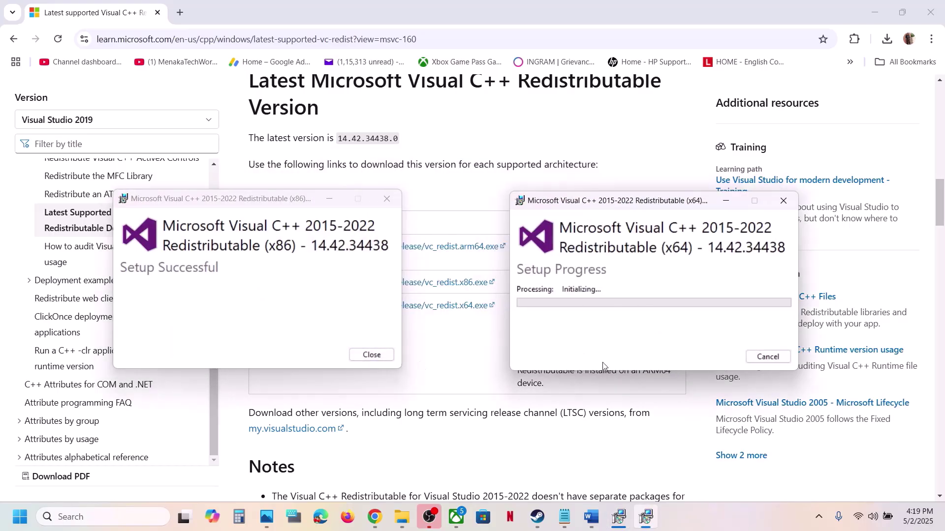
left_click(409, 453)
Step: Bring up the computer's power options to view the restart choice, without restarting
left_click(20, 517)
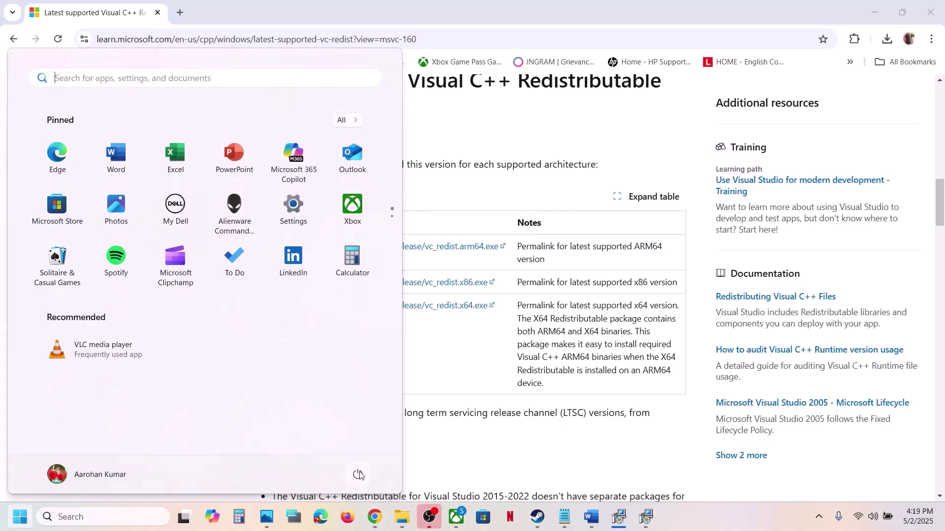
left_click(358, 475)
left_click(541, 482)
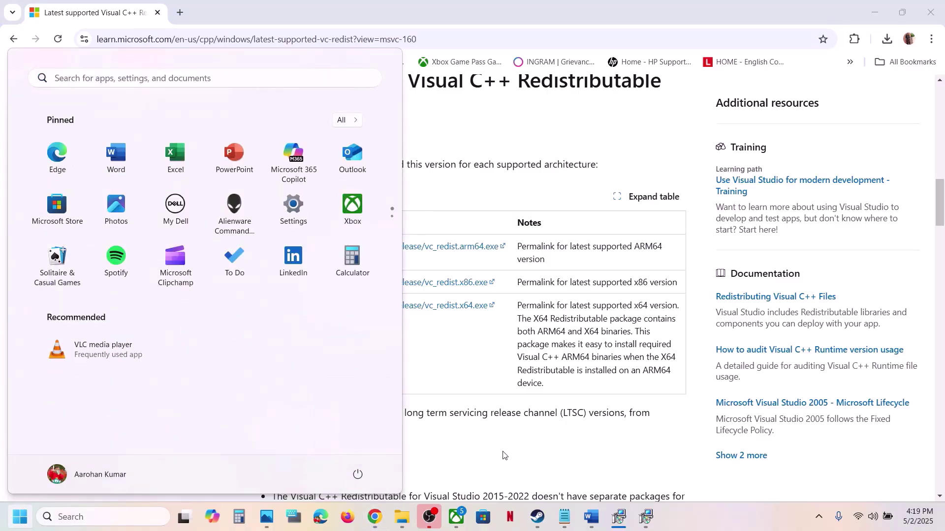
Step: Switch to Word, read Step 9 on increasing virtual memory, and highlight the line "View Advanced system settings"
left_click(547, 515)
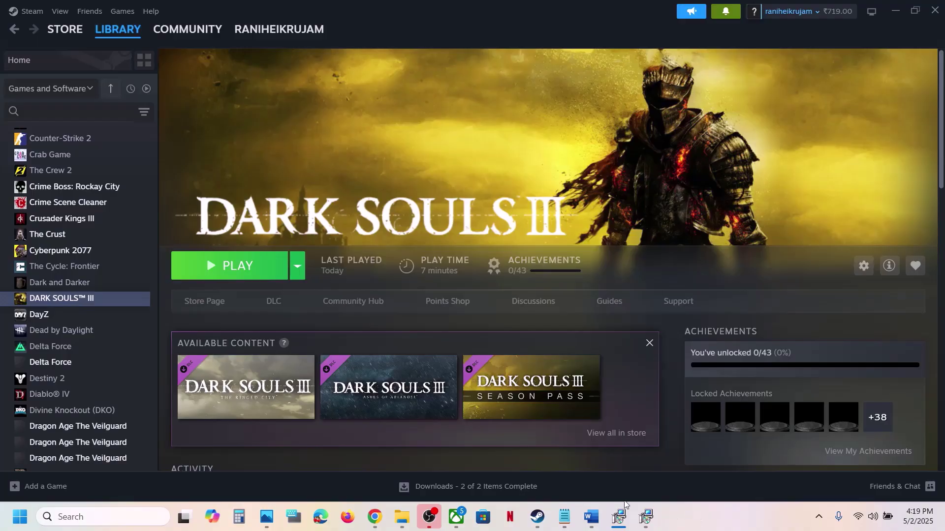
left_click(591, 517)
left_click(418, 310)
scroll(418, 310, "down", 6)
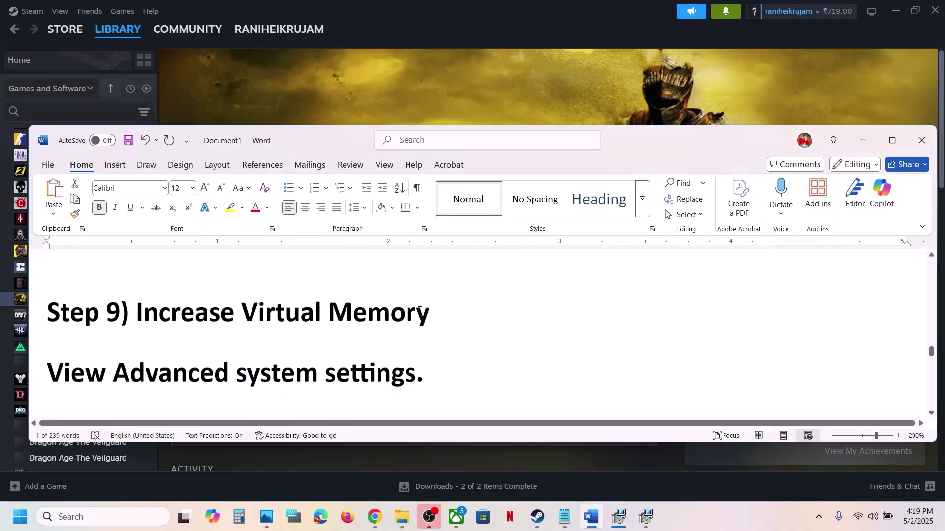
left_click(504, 108)
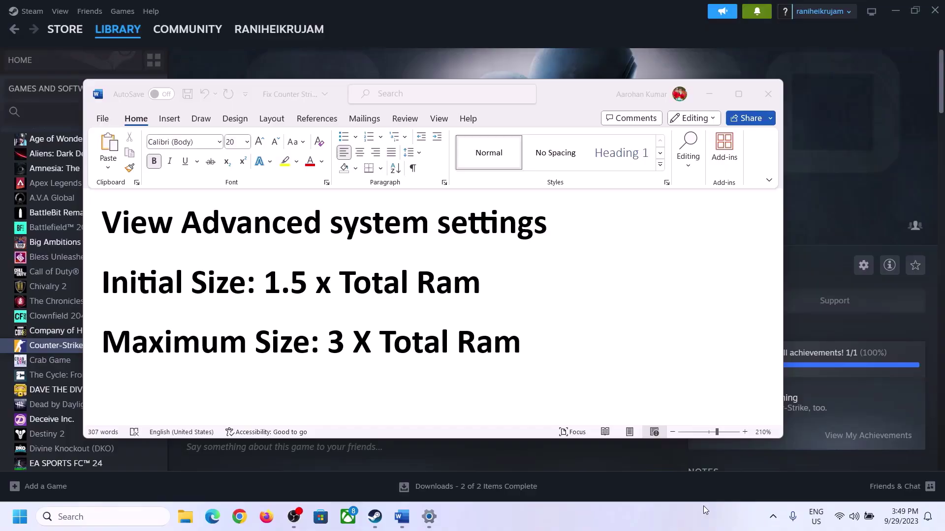
left_click(134, 229)
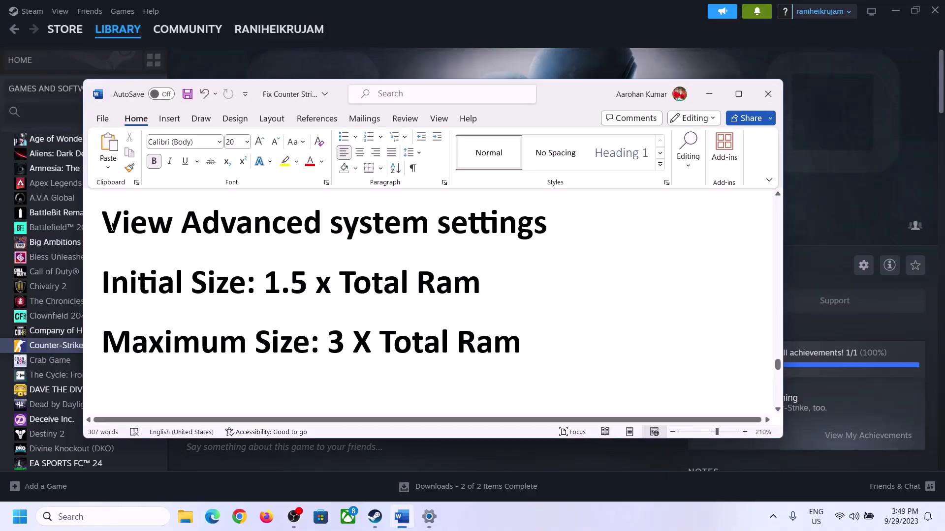
left_click_drag(112, 227, 511, 246)
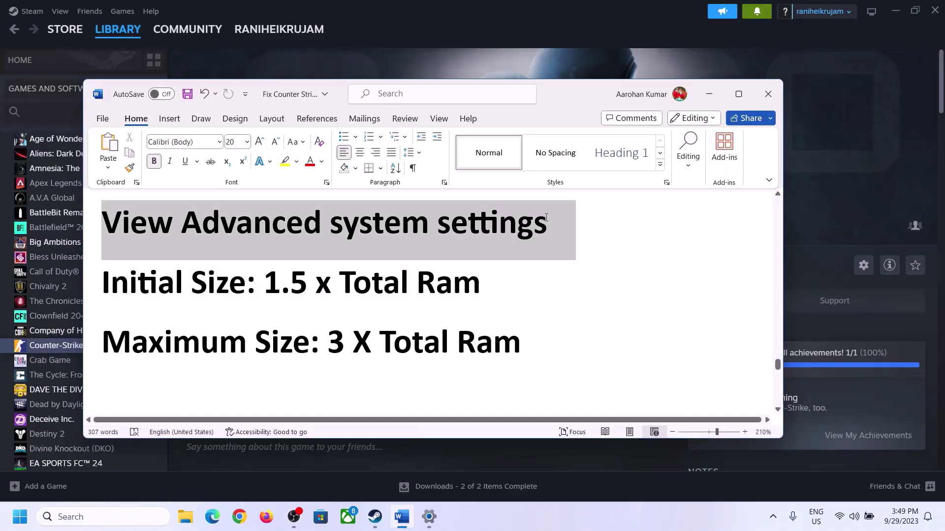
Step: Copy the highlighted line, use it to find and launch View advanced system settings, and move the System Properties window clear of the notes
key("ctrl+c")
left_click(113, 516)
key("ctrl+v")
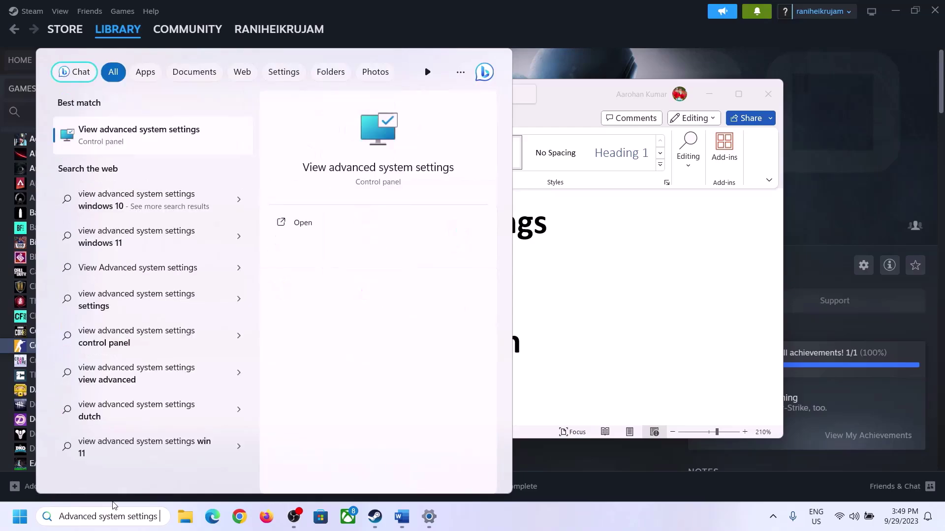
left_click(131, 140)
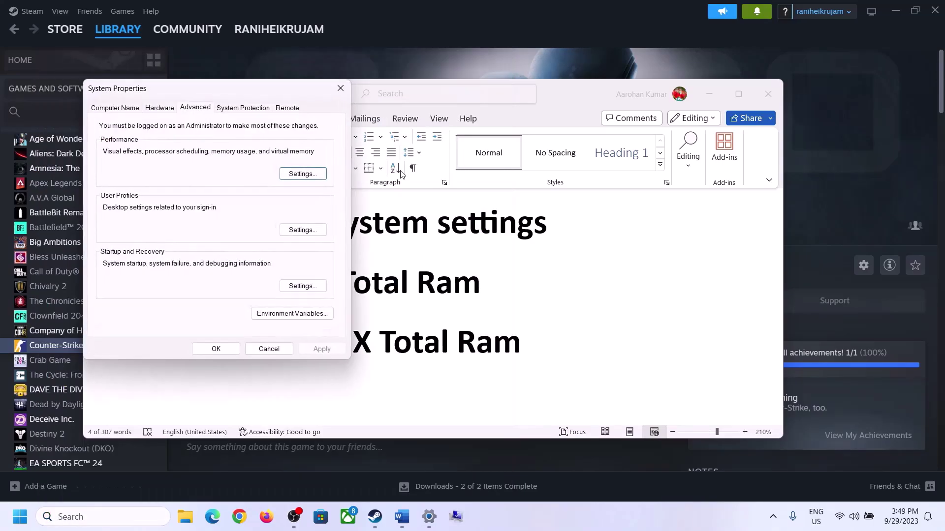
left_click_drag(197, 96, 422, 171)
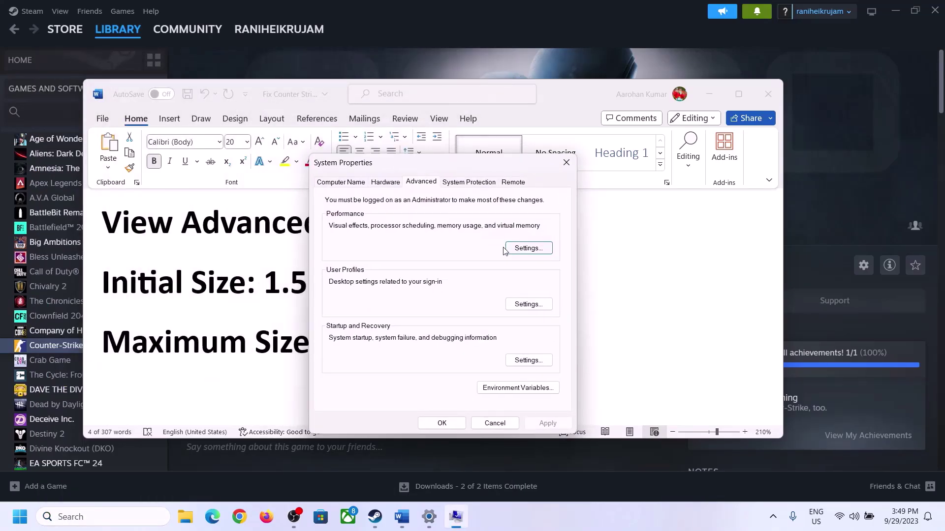
Step: In the performance options' virtual memory settings, turn off automatic paging file management and choose a custom size for drive C:
left_click(529, 249)
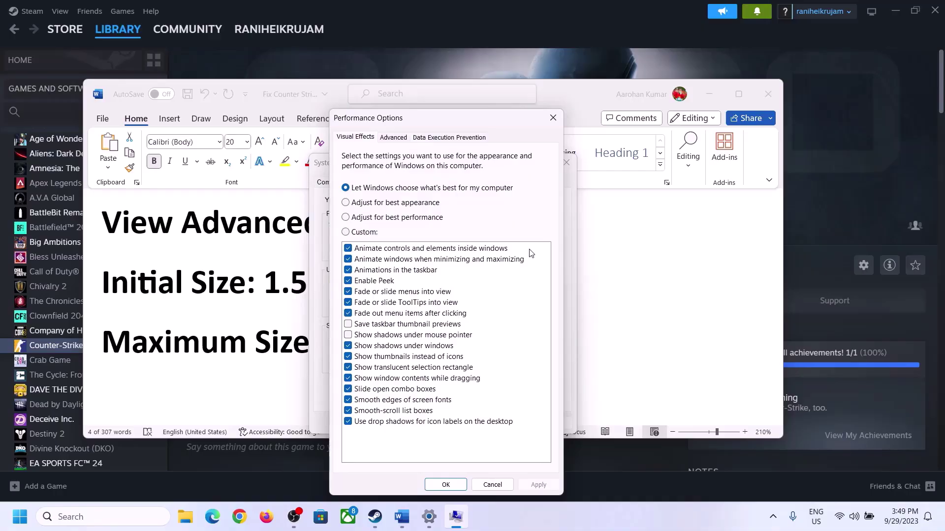
left_click(399, 143)
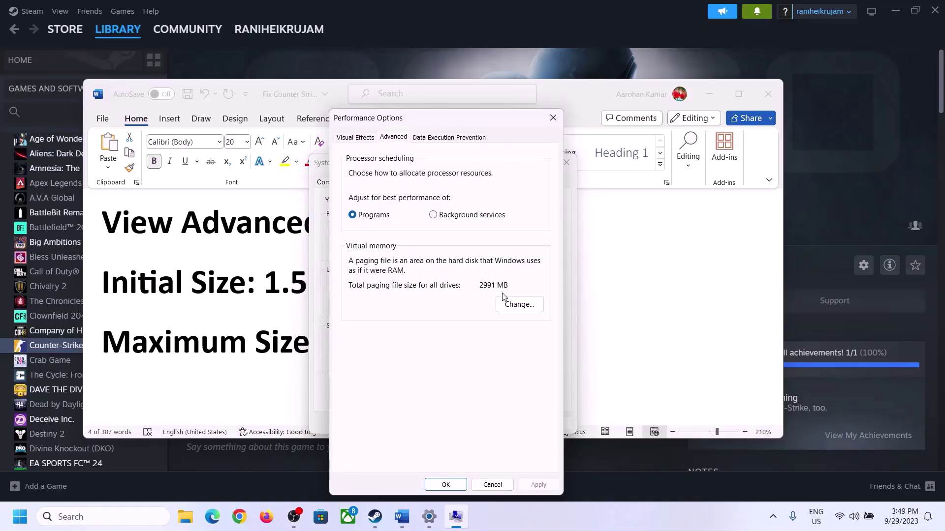
left_click(525, 305)
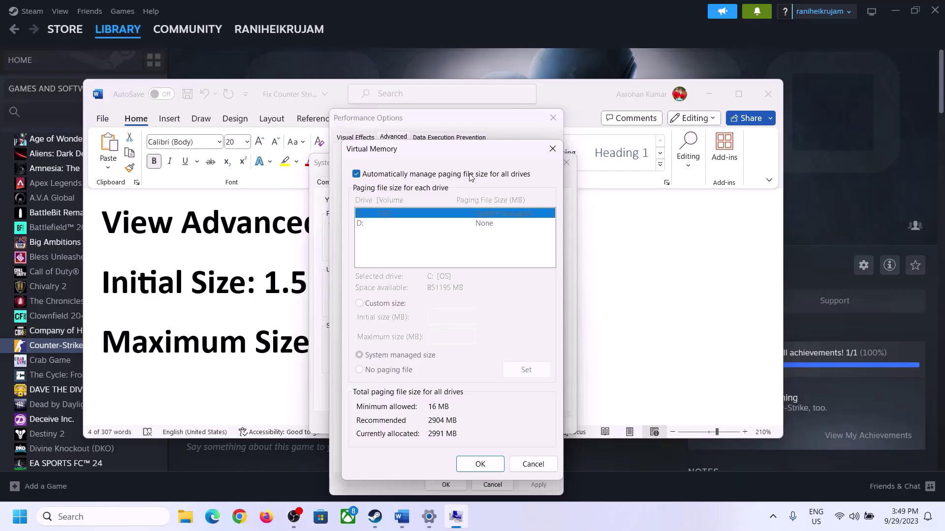
left_click(356, 175)
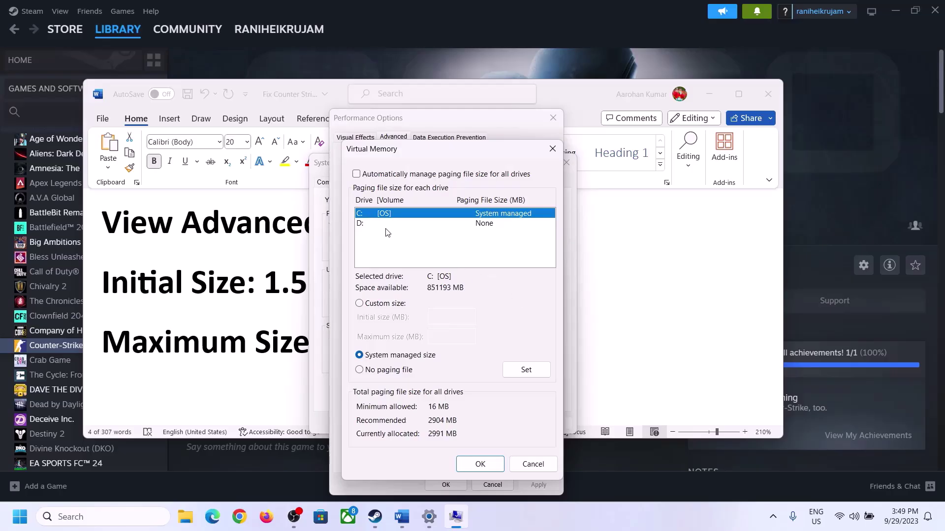
left_click(360, 304)
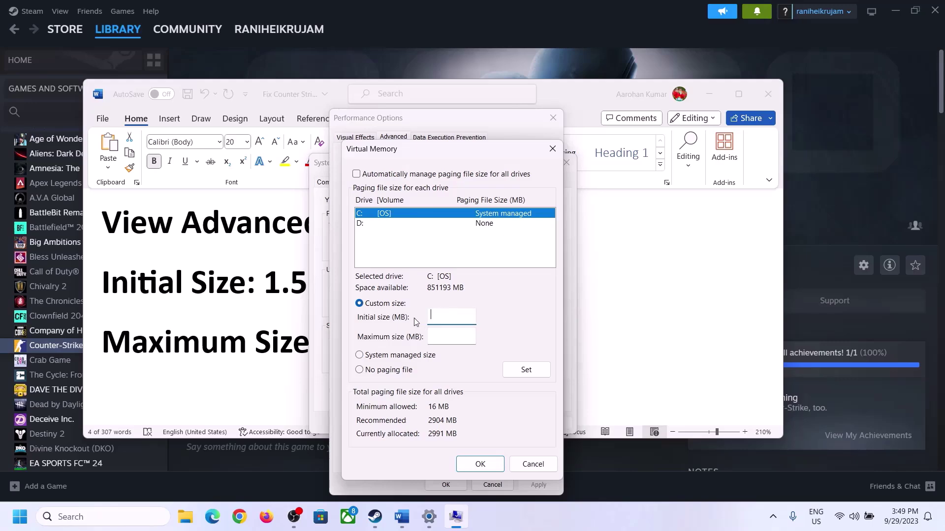
Step: Highlight the rule "1.5 x Total Ram" in the Word notes and check the installed RAM on the Settings About page
key("alt+Tab")
left_click_drag(272, 283, 438, 295)
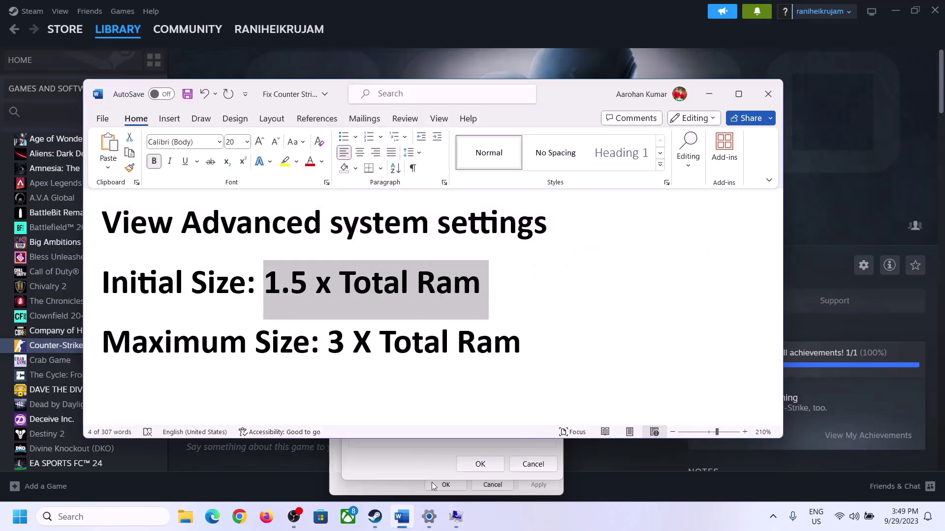
left_click(429, 517)
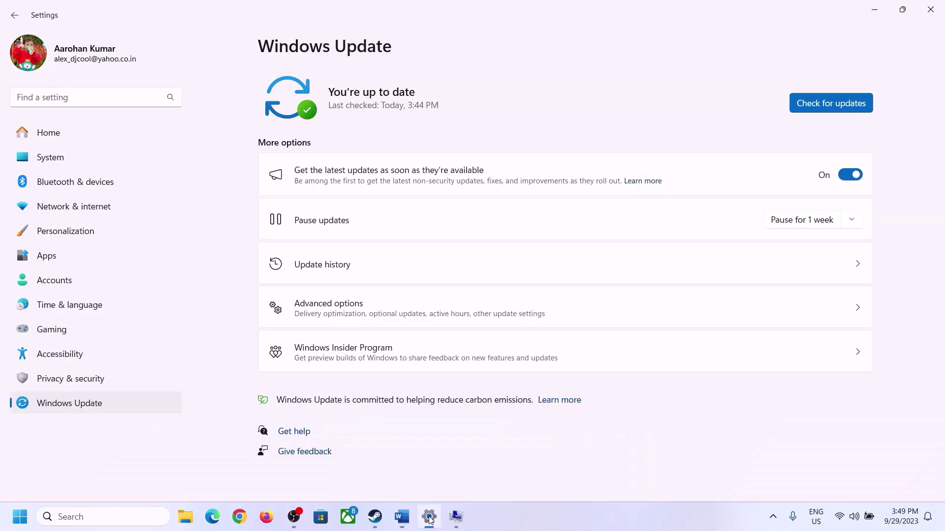
left_click(45, 158)
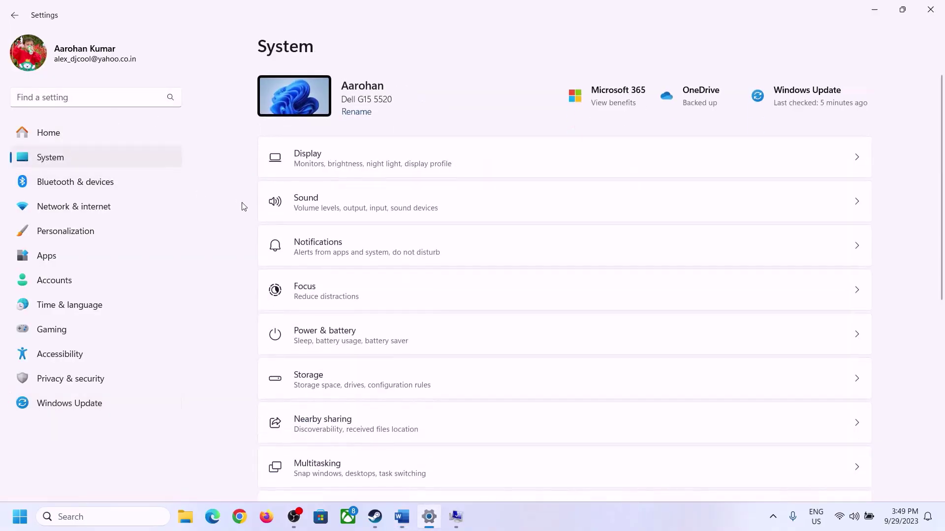
scroll(346, 390, "down", 6)
left_click(310, 465)
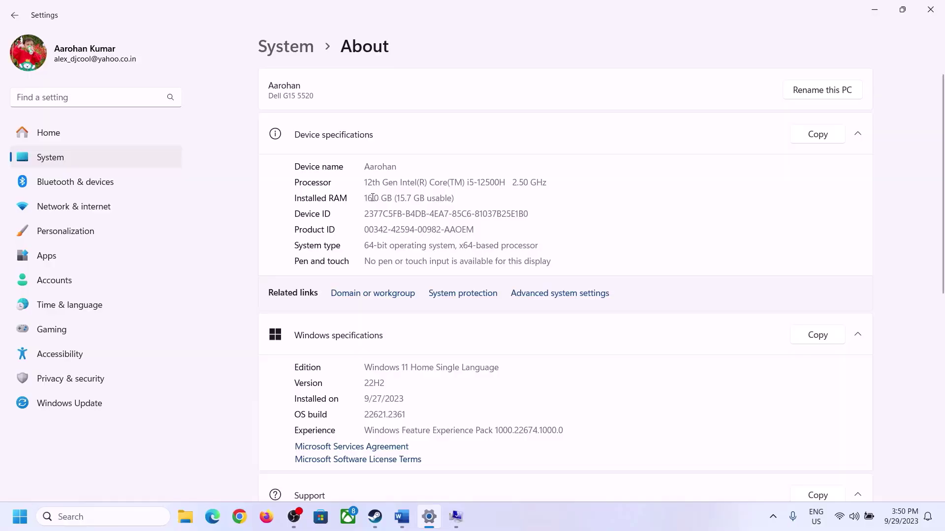
left_click_drag(372, 197, 360, 197)
left_click(380, 199)
left_click_drag(376, 195, 360, 193)
Step: Return to Virtual Memory, launch Calculator with the Run command calc, and place it beside the dialog with the Word notes in view
left_click(452, 518)
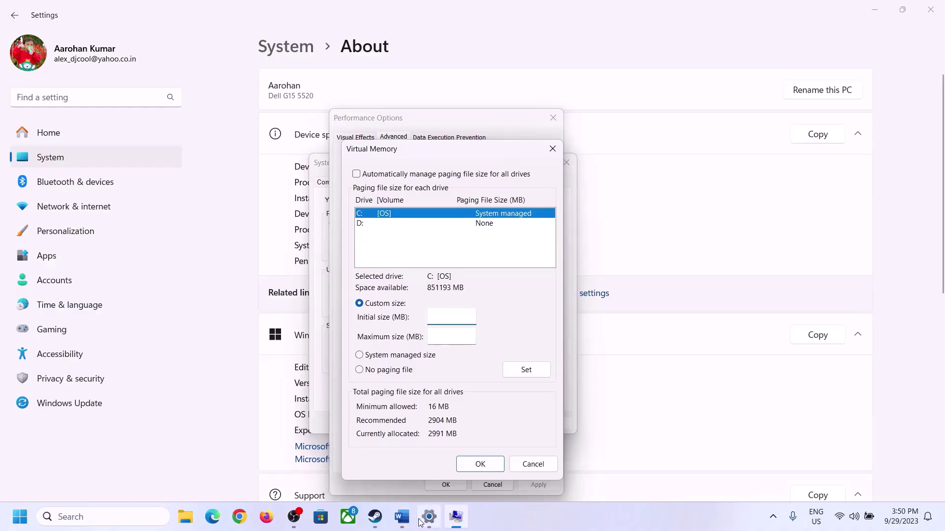
mouse_move(429, 516)
mouse_move(426, 455)
key("super+r")
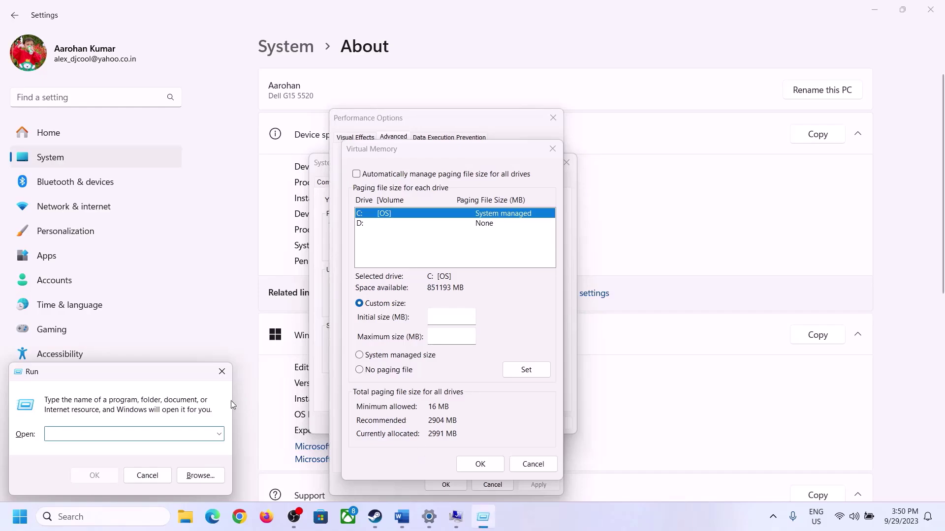
type("calc")
left_click(94, 475)
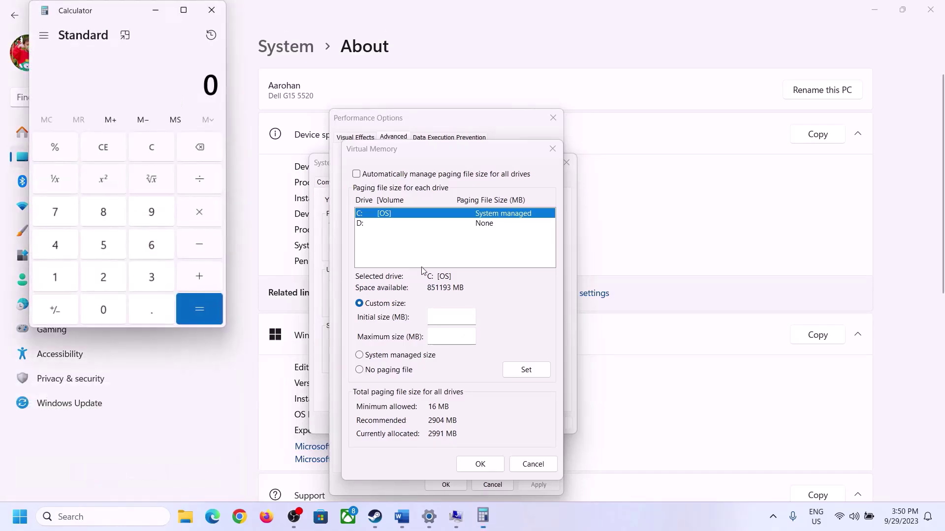
left_click_drag(116, 15, 689, 161)
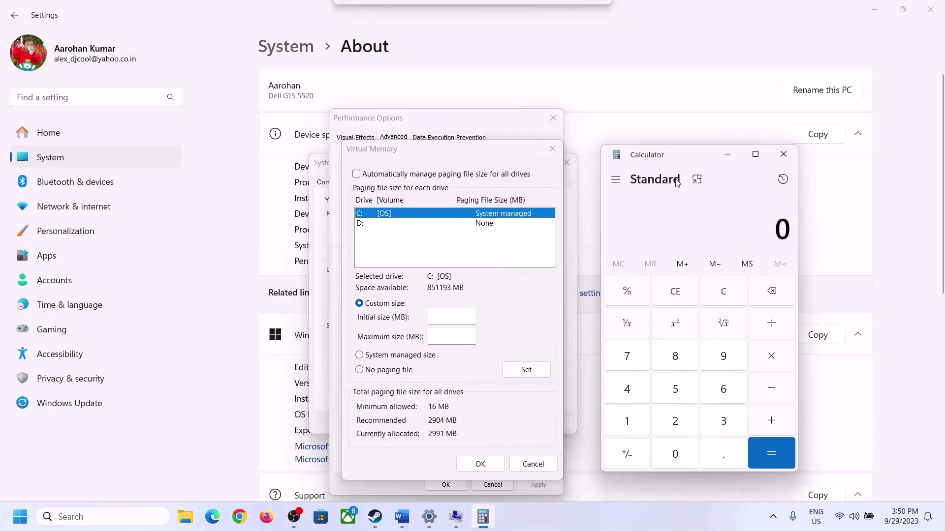
left_click(402, 516)
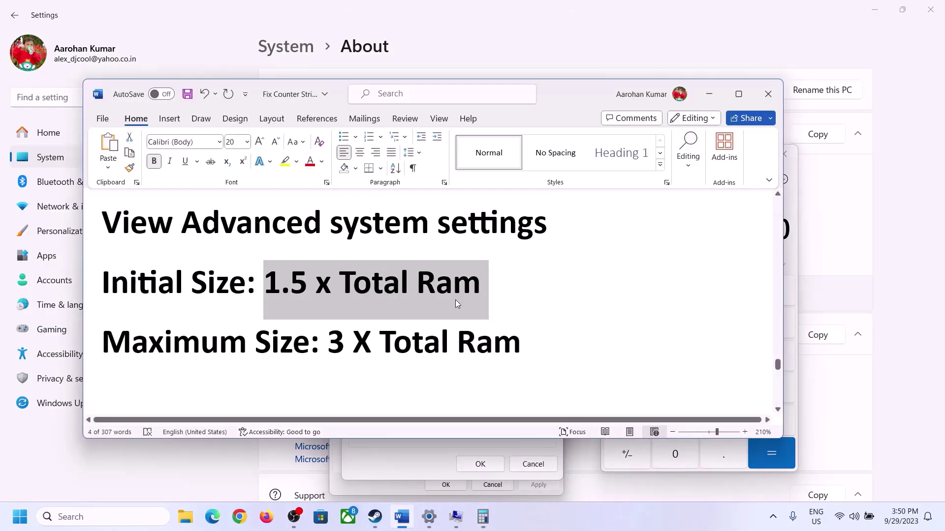
left_click(483, 517)
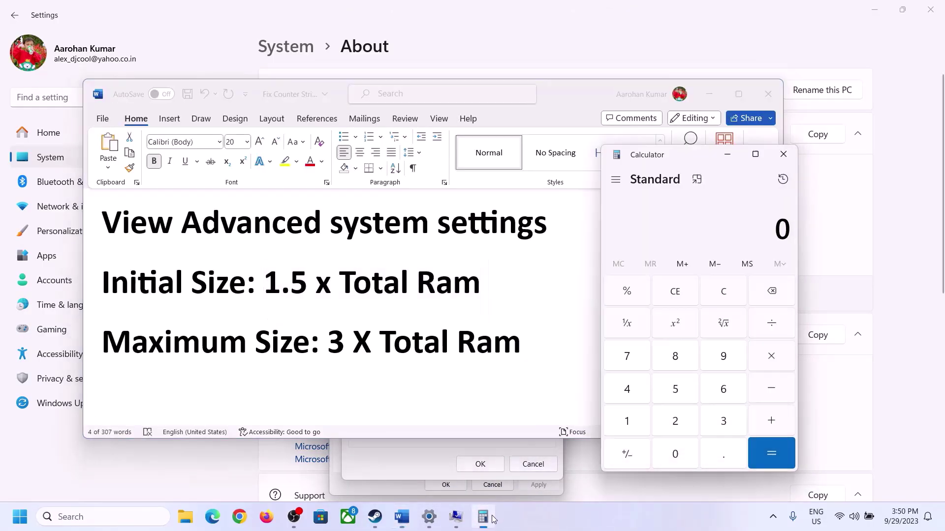
left_click(629, 424)
left_click(720, 397)
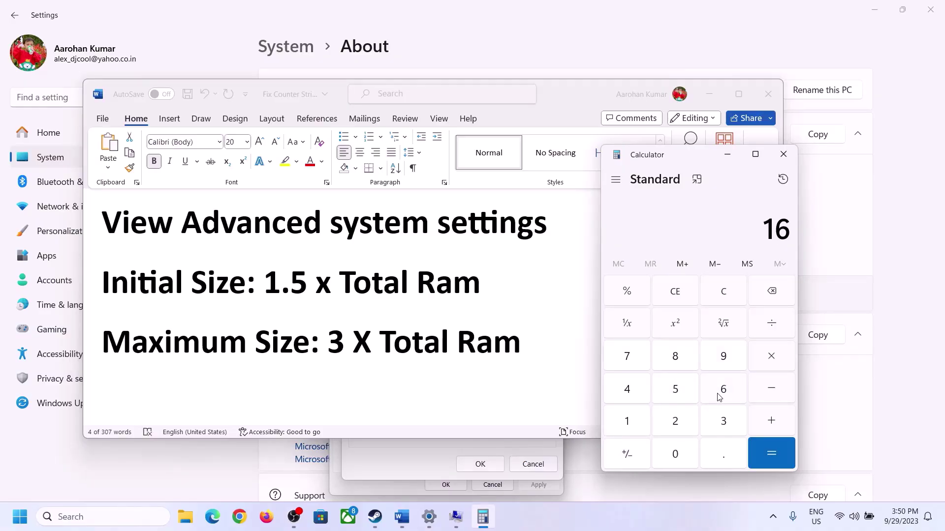
left_click(725, 302)
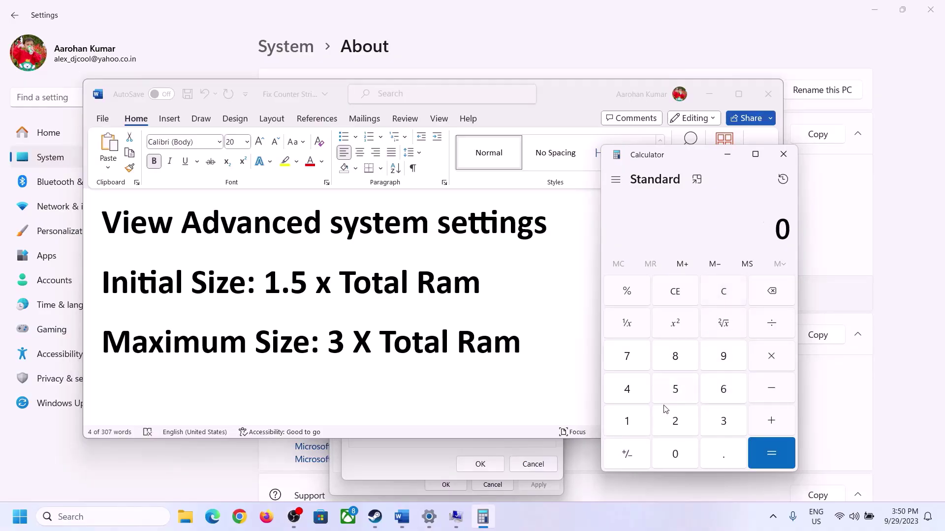
Step: Calculate 16 × 1024 in Calculator to convert the installed RAM to megabytes
left_click(634, 423)
left_click(708, 391)
left_click(767, 362)
left_click(630, 427)
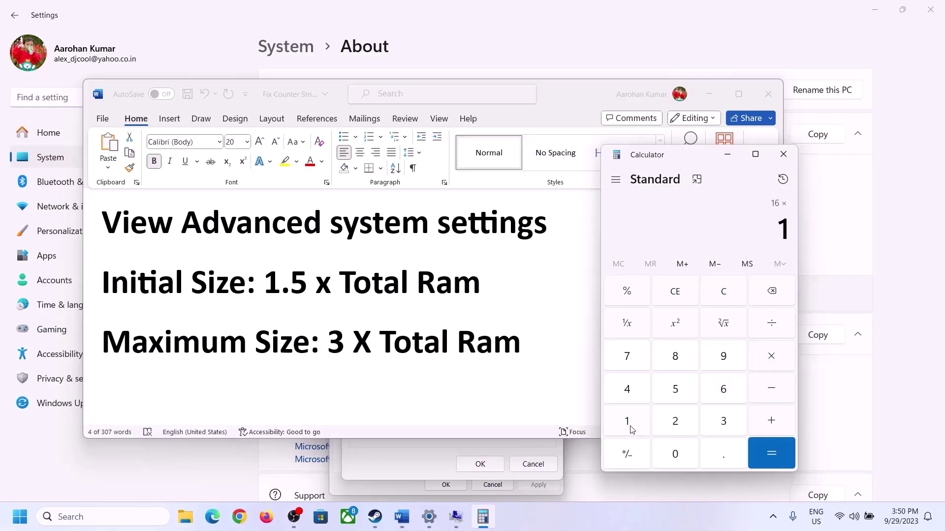
left_click(676, 460)
left_click(678, 425)
left_click(634, 397)
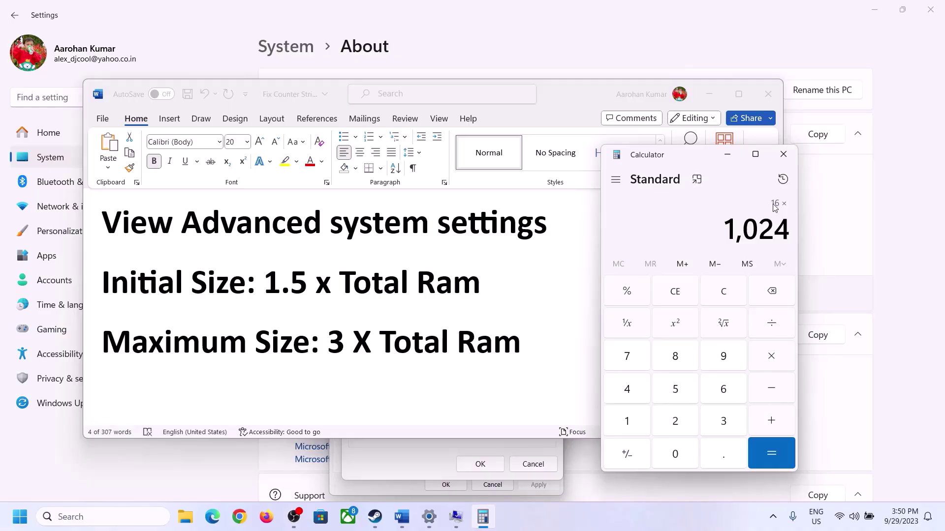
left_click(770, 454)
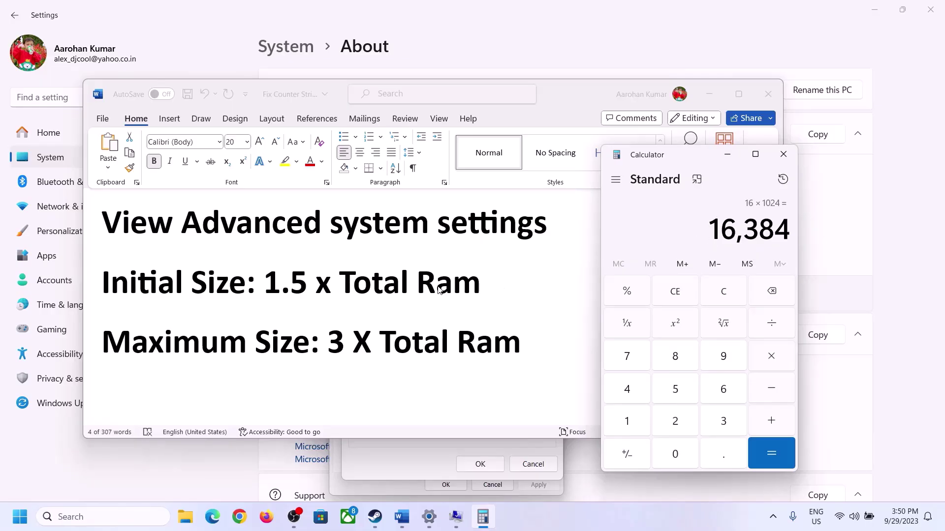
Step: Multiply the RAM in megabytes by 1.5 to work out the initial paging file size
left_click(772, 360)
left_click(638, 423)
left_click(719, 464)
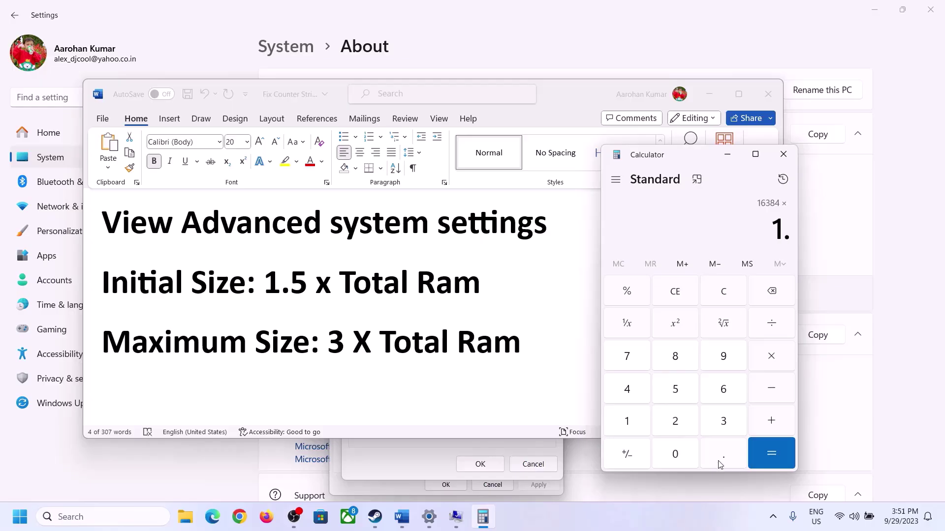
left_click(676, 391)
left_click(770, 450)
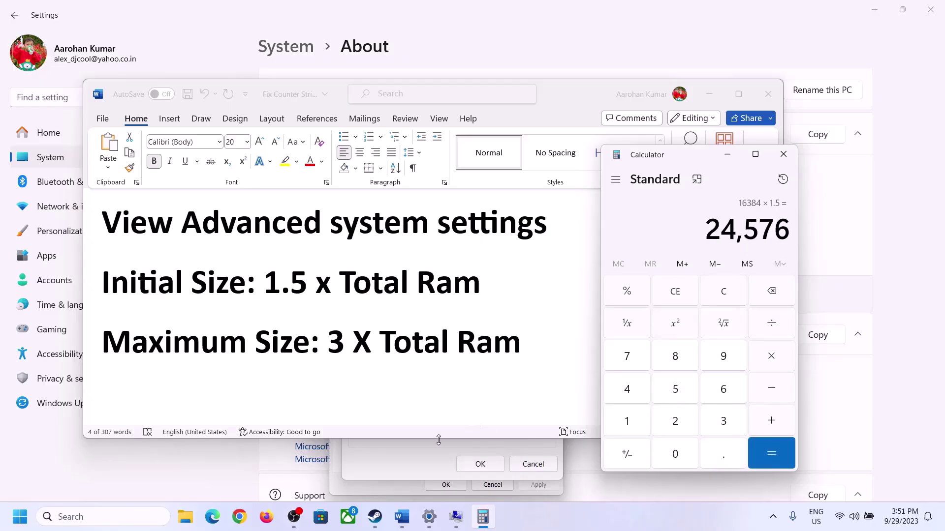
Step: Set the custom initial size in Virtual Memory to 24576 MB and go to the maximum size value
left_click(420, 462)
type("24576")
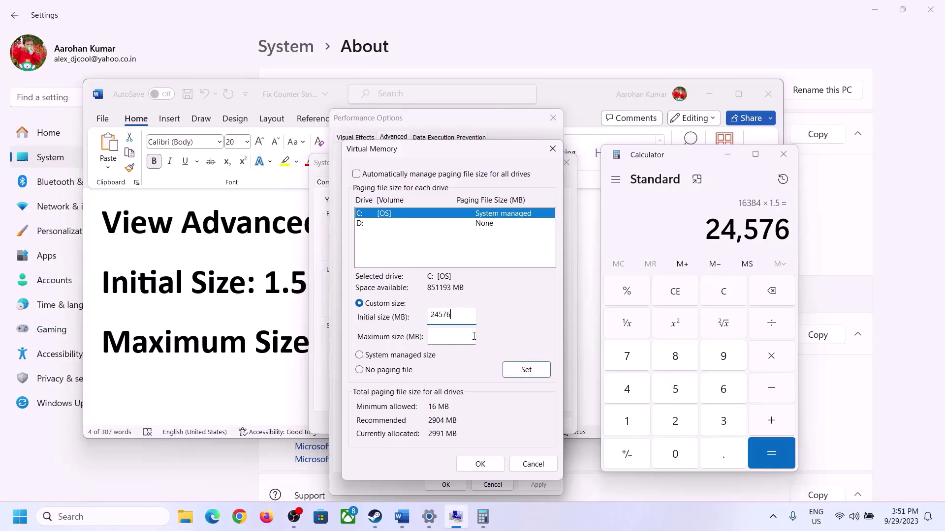
left_click(473, 336)
Step: Reread the maximum size rule in Word, clear Calculator, and recheck the installed RAM in Settings before returning to Calculator
left_click(273, 347)
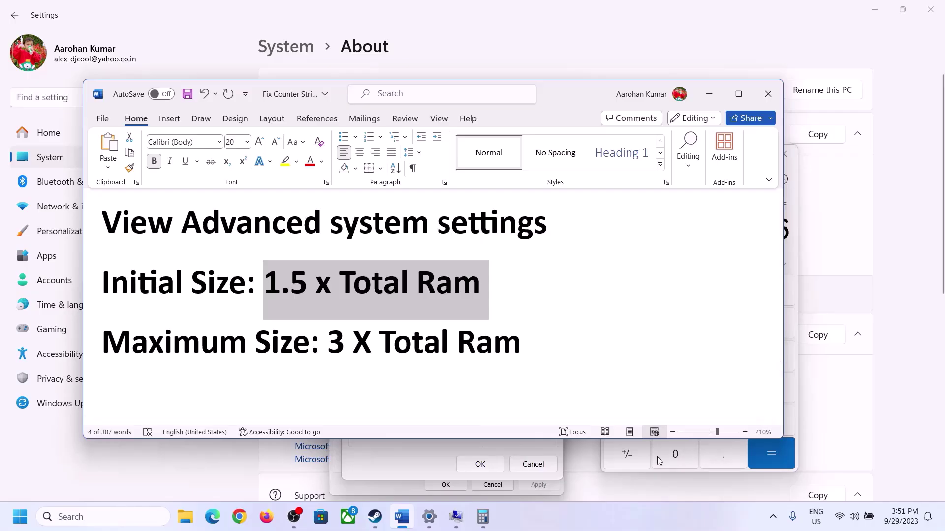
left_click(795, 261)
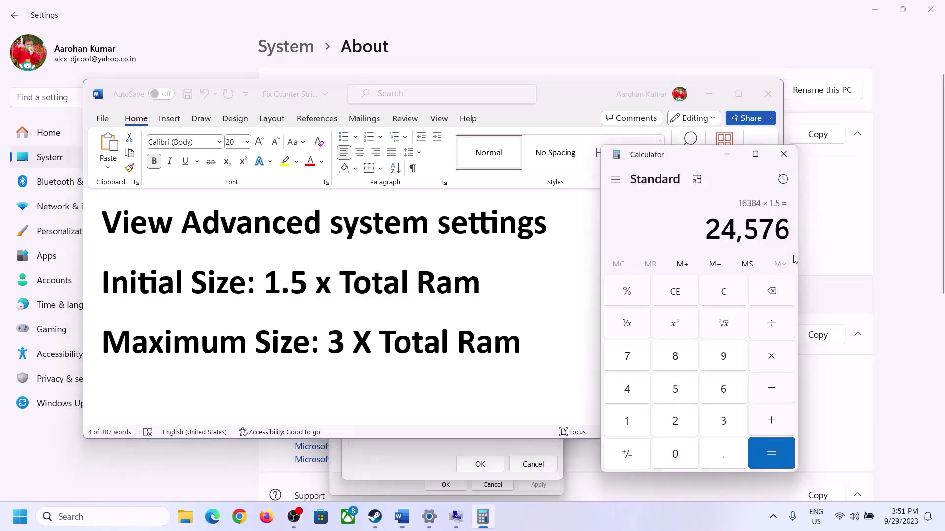
left_click(731, 291)
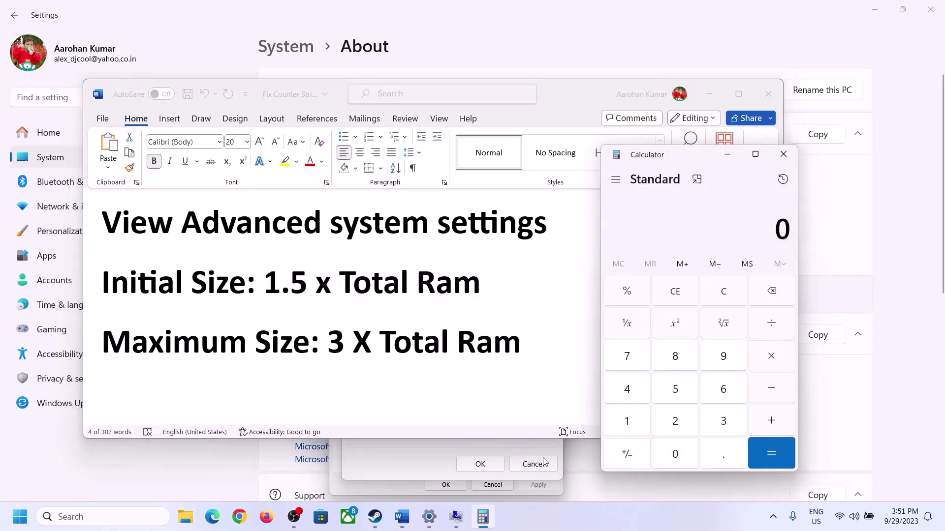
left_click(436, 524)
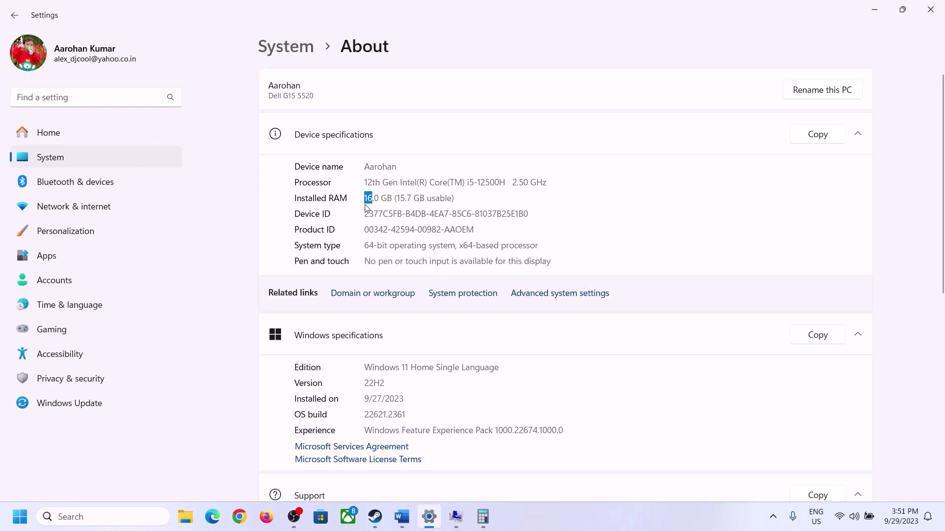
left_click(483, 514)
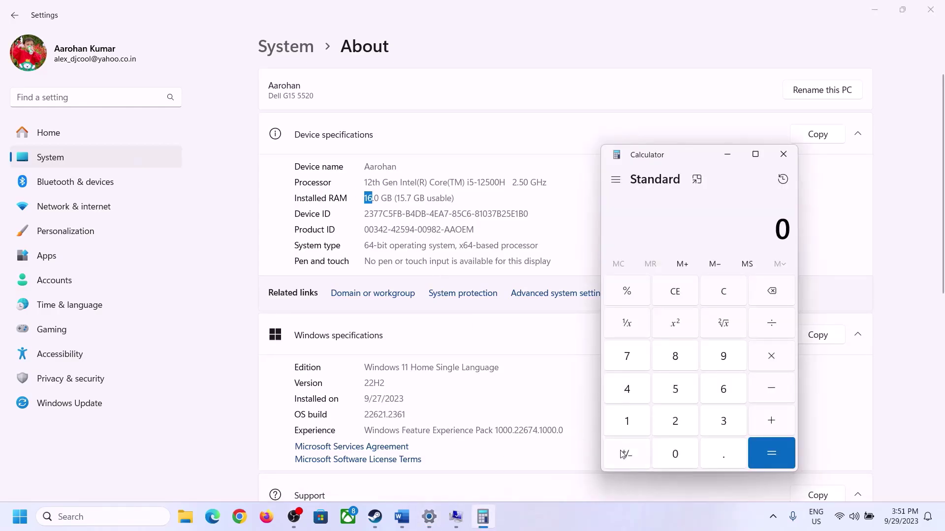
Step: Calculate 16 × 1024 again for the maximum size and switch back to the Word notes to see the multiplier
left_click(638, 417)
left_click(721, 390)
left_click(769, 358)
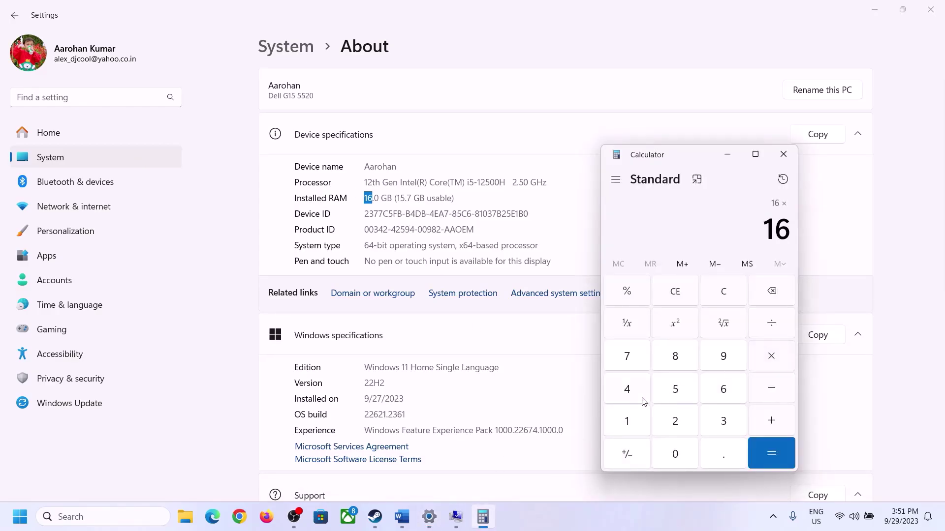
left_click(634, 418)
left_click(669, 448)
left_click(675, 420)
left_click(629, 388)
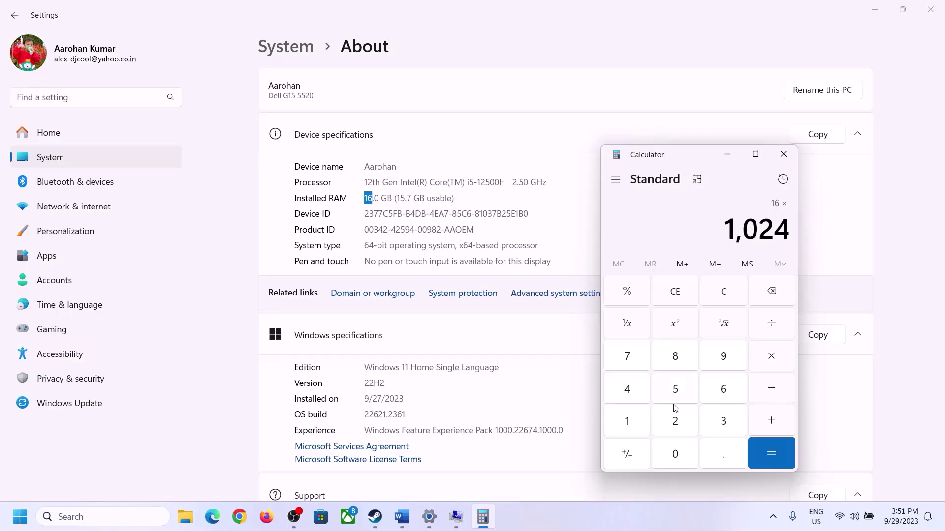
left_click(763, 459)
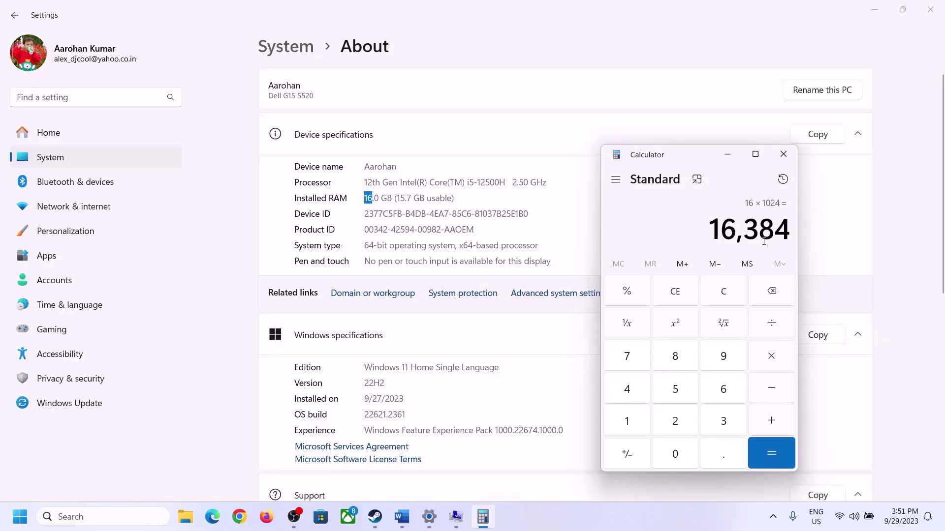
left_click(402, 516)
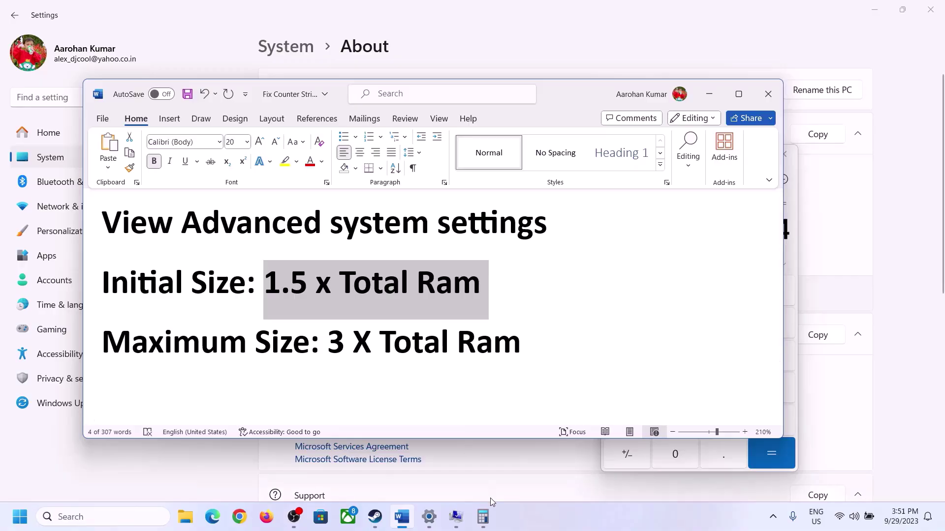
Step: Multiply the 16384 MB of RAM by 3 in Calculator to work out the maximum paging file size
left_click(483, 517)
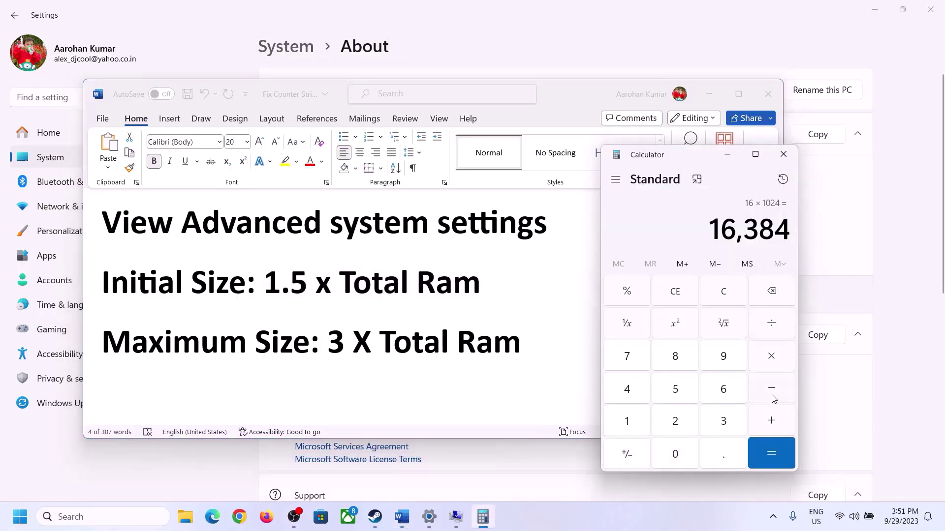
left_click(771, 356)
left_click(722, 421)
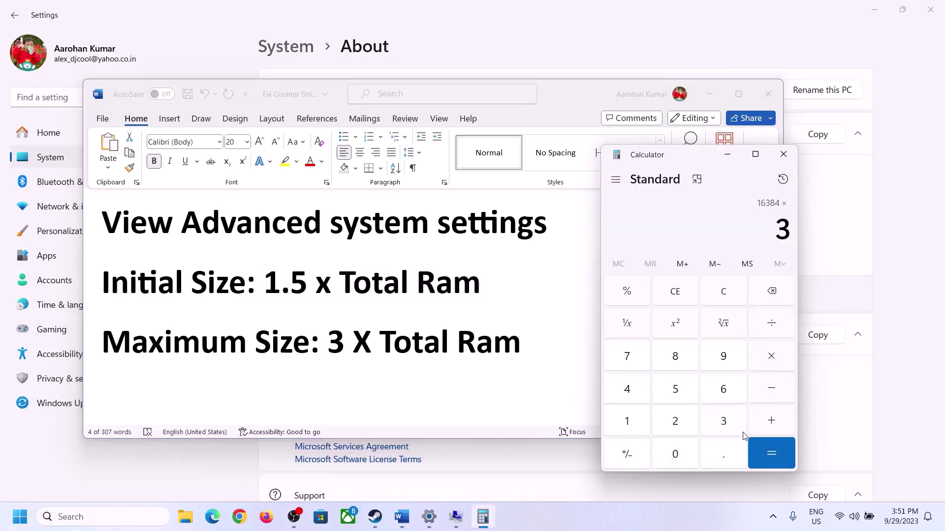
left_click(778, 451)
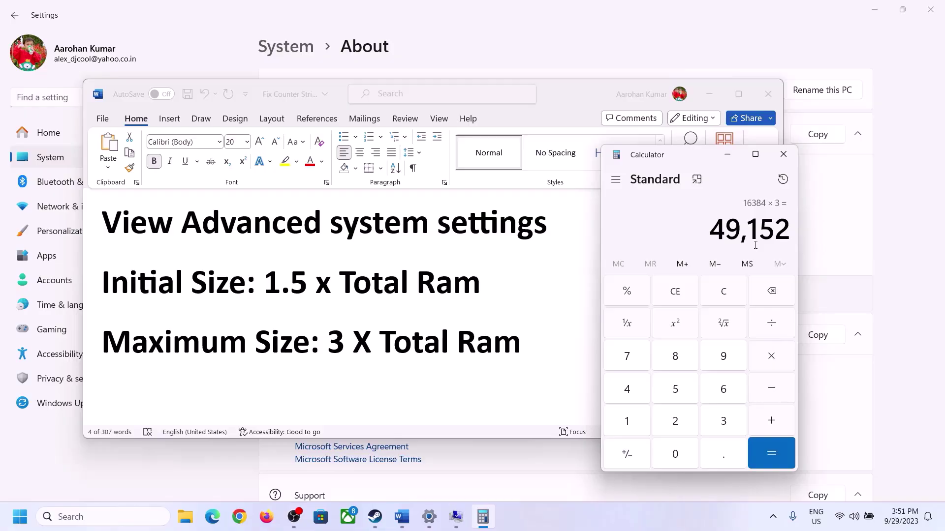
Step: Set the custom maximum size for drive C: to 49152 MB in Virtual Memory and apply the paging file settings
left_click(456, 517)
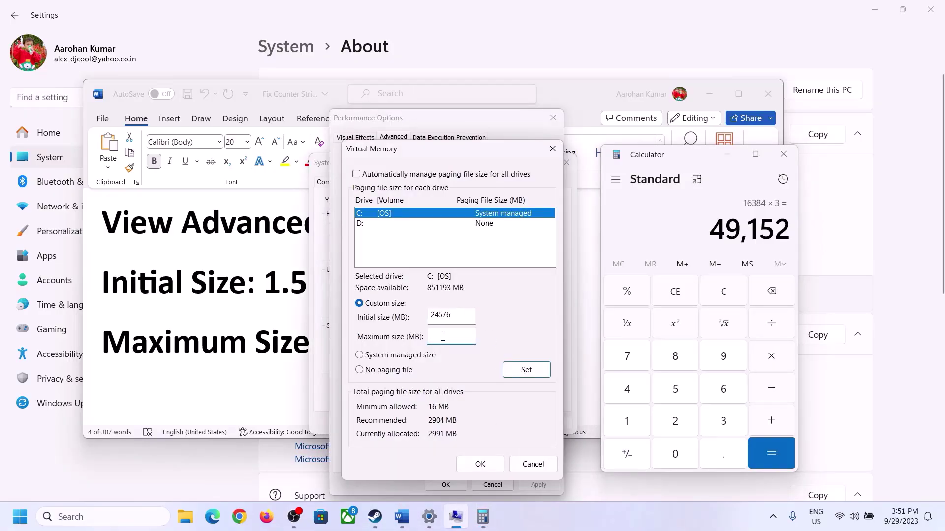
type("49152")
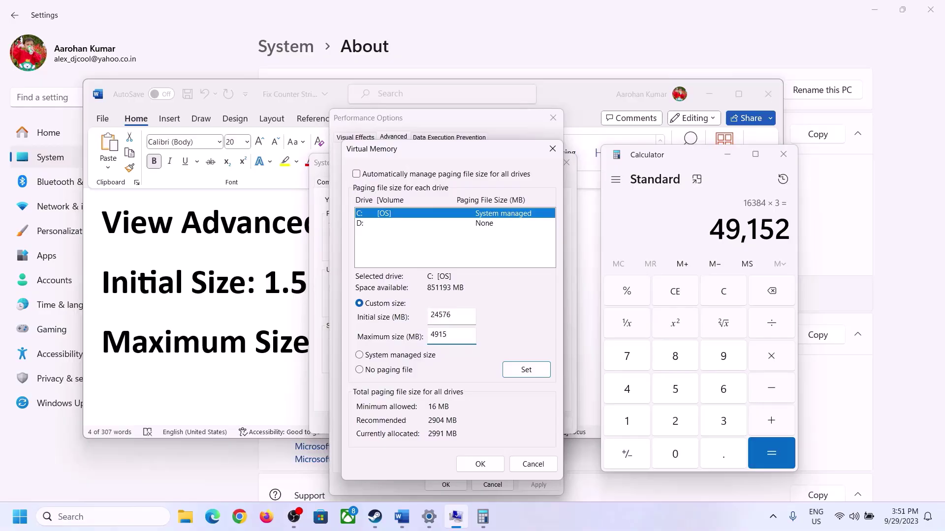
left_click(525, 370)
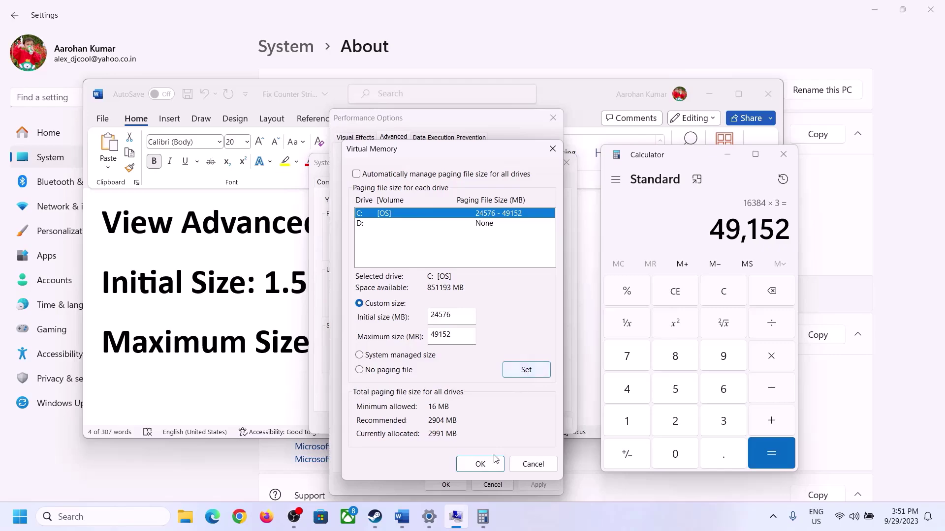
left_click(480, 465)
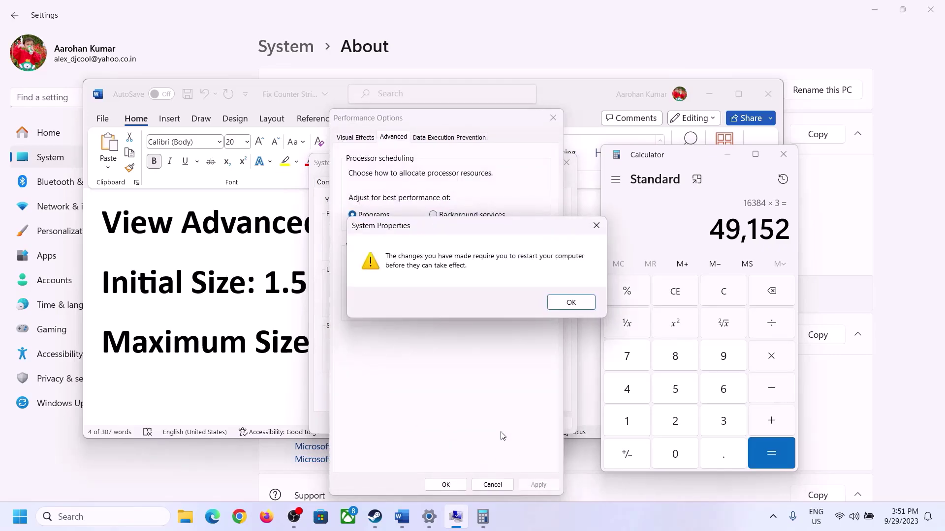
Step: Acknowledge the restart notice, accept Performance Options and System Properties, and close the restart prompt without restarting
left_click(585, 305)
left_click(461, 487)
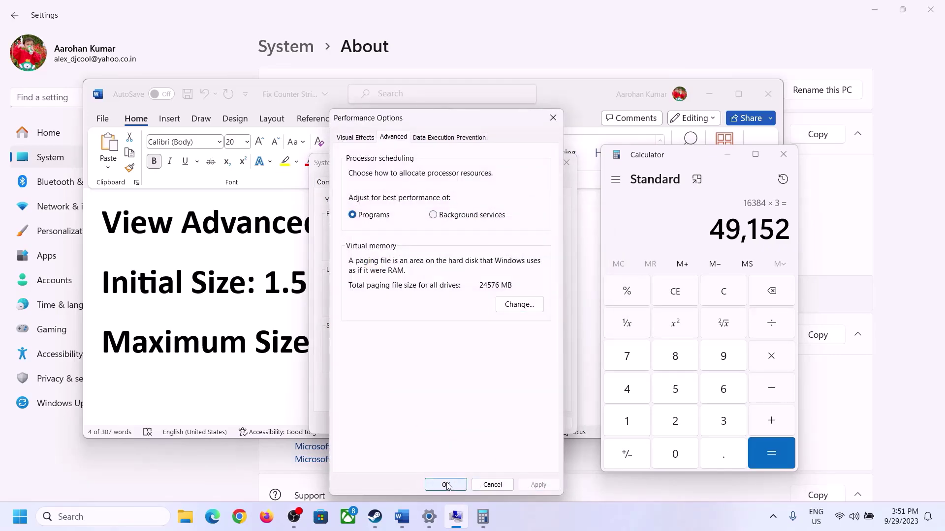
left_click(448, 422)
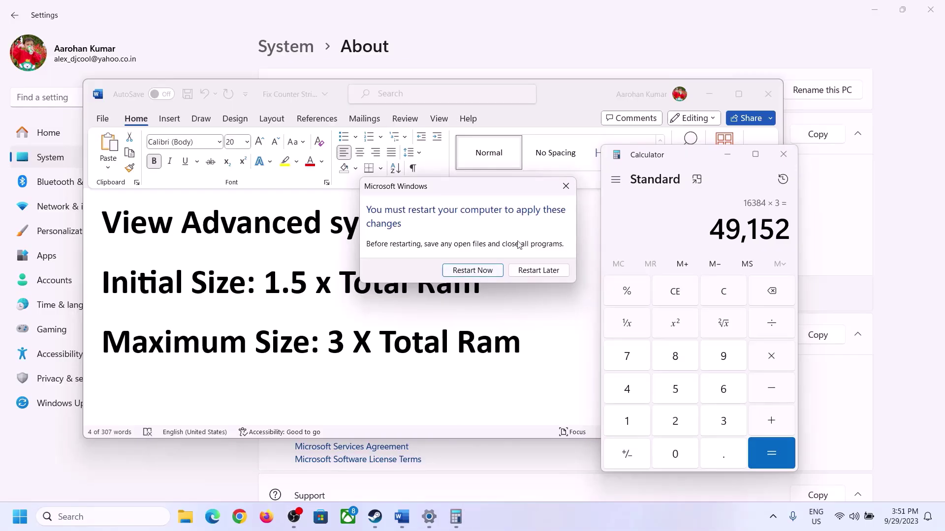
left_click(566, 186)
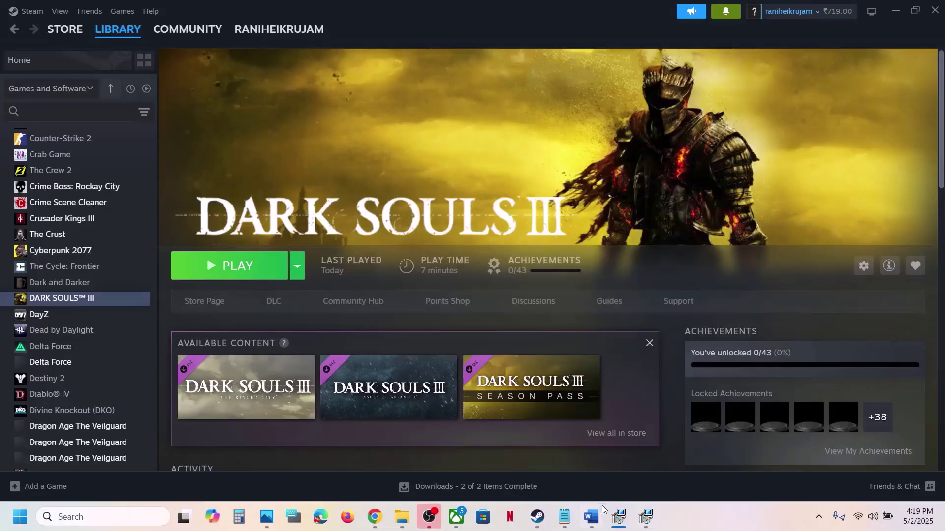
Step: Maximize the Word notes, read Step 10 about updating the system BIOS, and check the battery level in quick settings
left_click(595, 515)
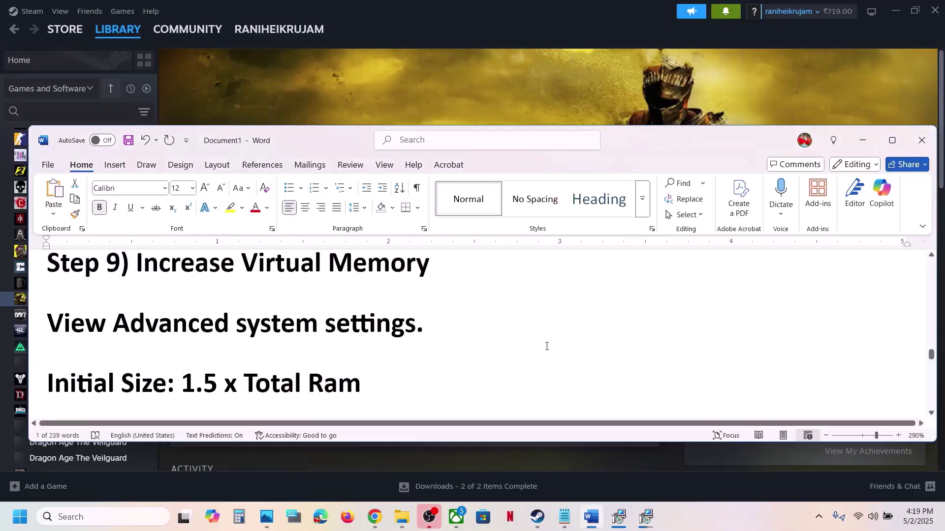
left_click(894, 140)
scroll(404, 350, "down", 2)
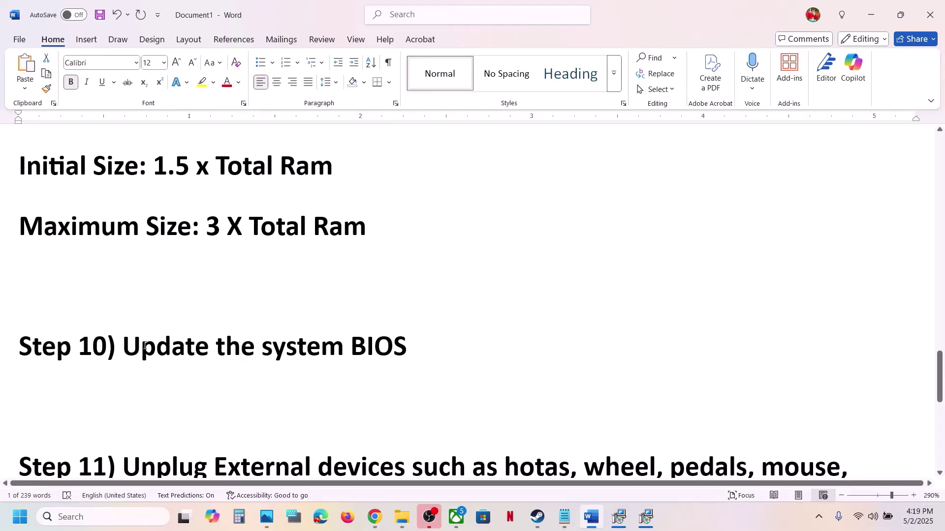
left_click_drag(123, 347, 462, 341)
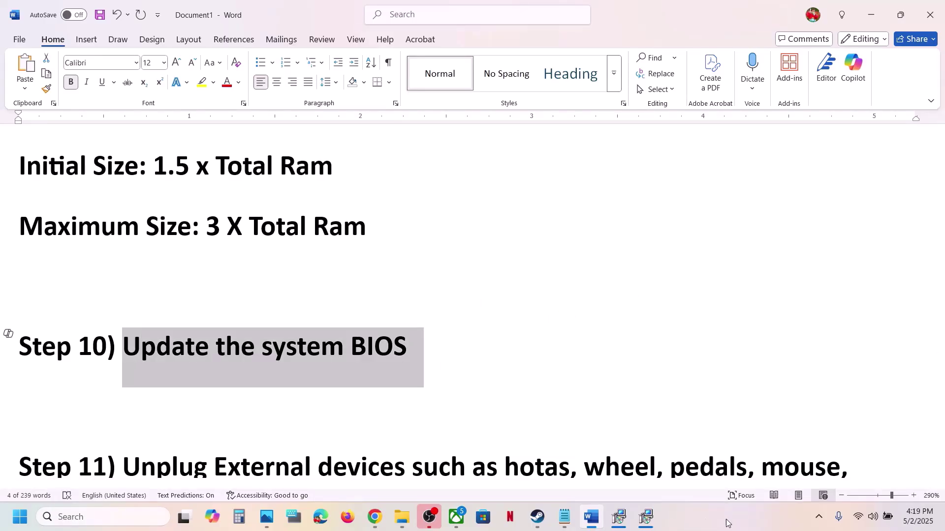
left_click(874, 517)
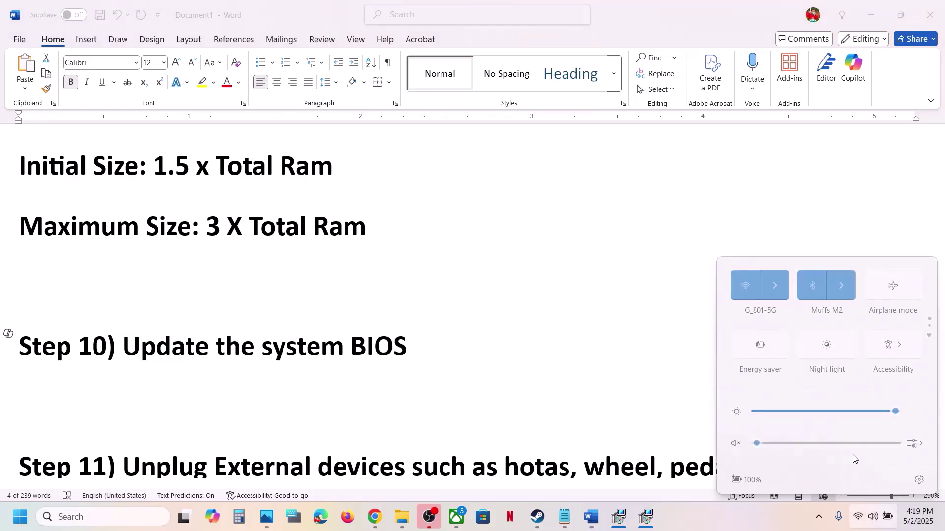
left_click(746, 524)
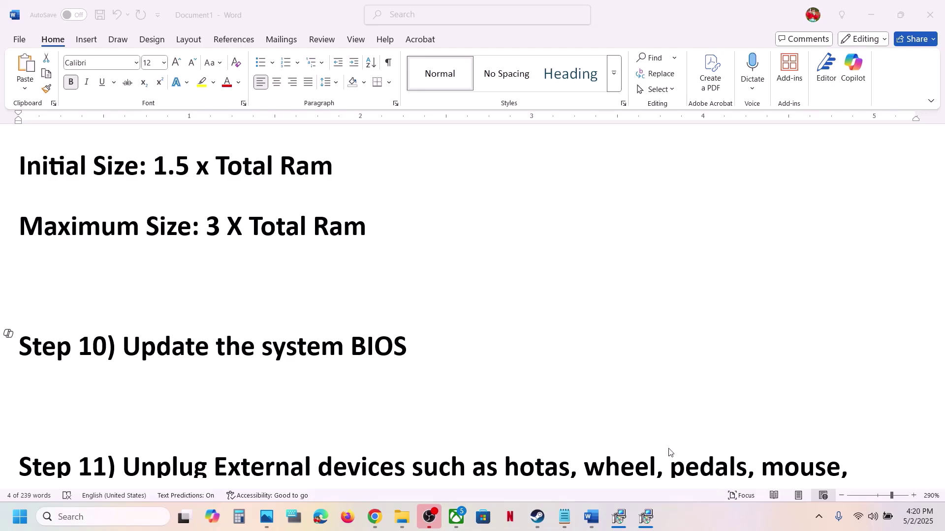
triple_click(219, 349)
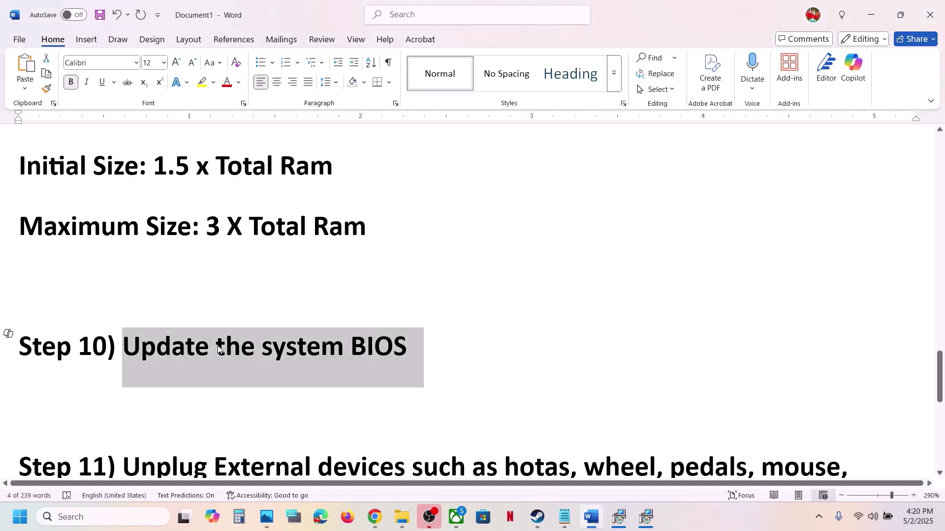
Step: Read Step 11 in the notes about unplugging external devices, closing lighting software and third-party services, and removing the undervolt
scroll(326, 366, "down", 5)
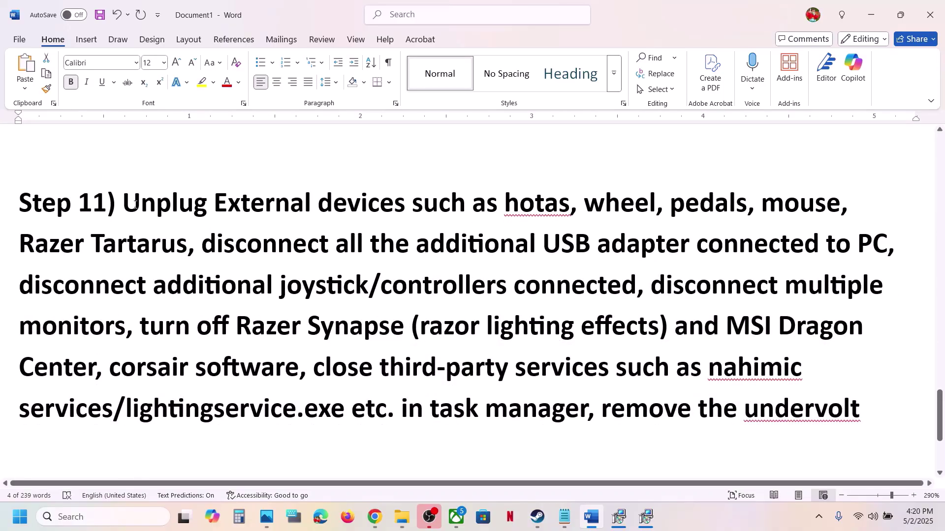
left_click_drag(135, 204, 711, 246)
left_click(835, 243, "shift")
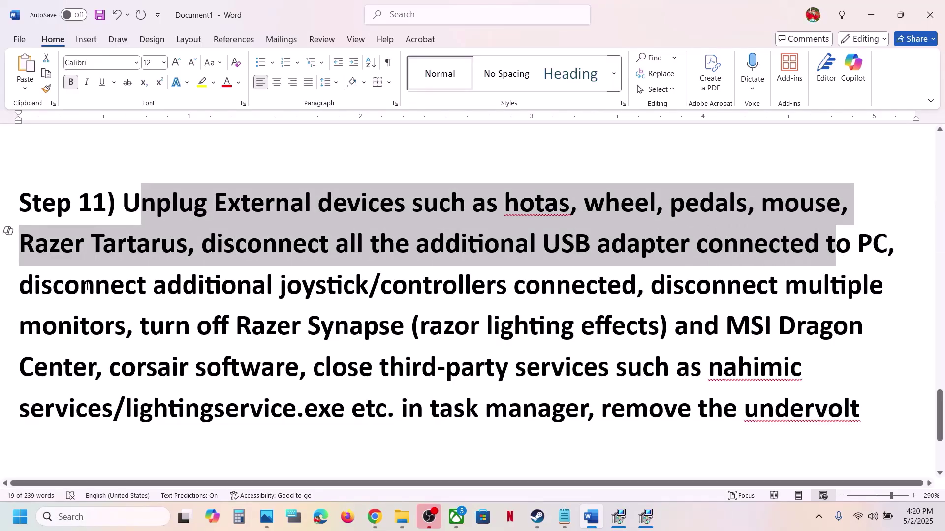
left_click_drag(71, 291, 592, 294)
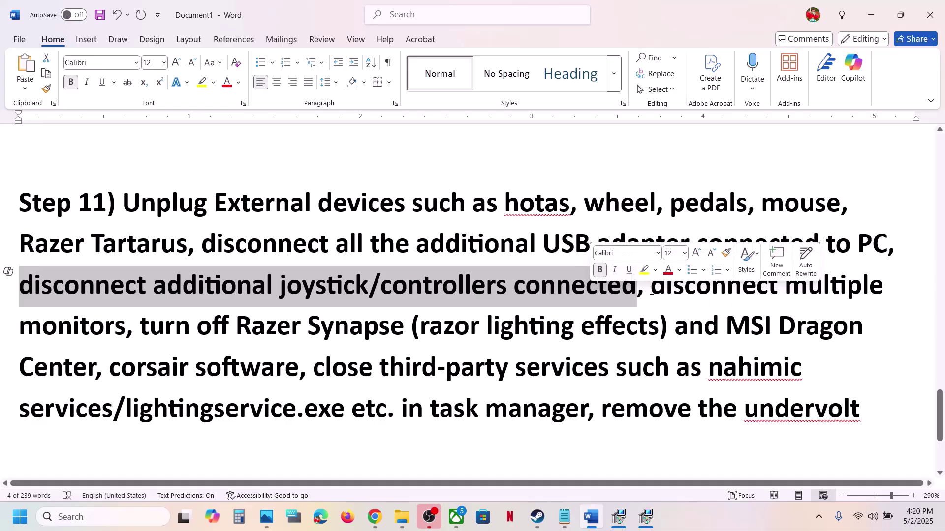
left_click_drag(650, 290, 861, 412)
left_click(127, 326)
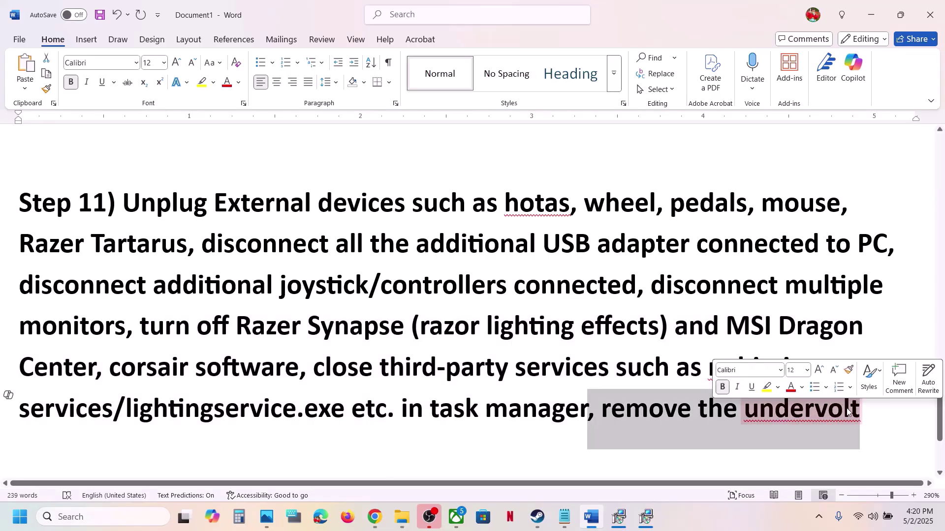
left_click(465, 353)
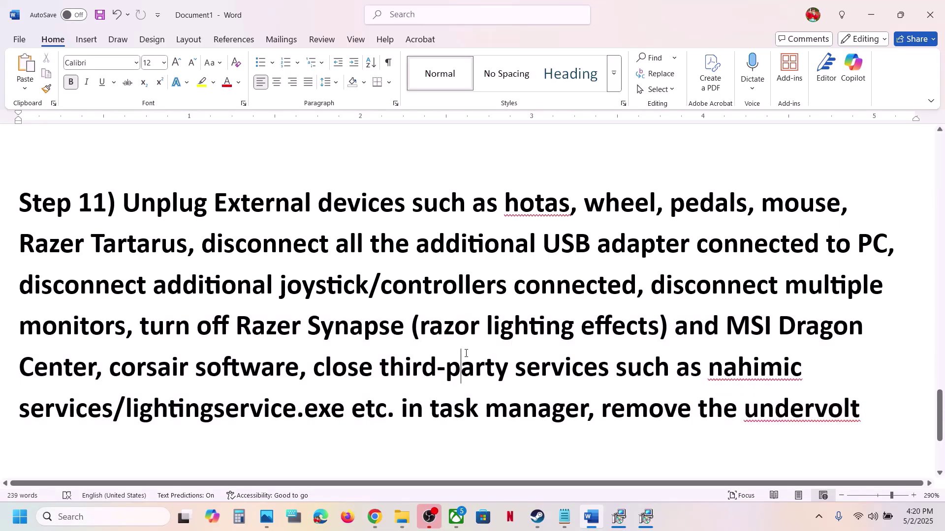
Step: Read Step 12 about uninstalling the game, and switch to Steam to locate the Uninstall option for DARK SOULS III
scroll(466, 353, "down", 3)
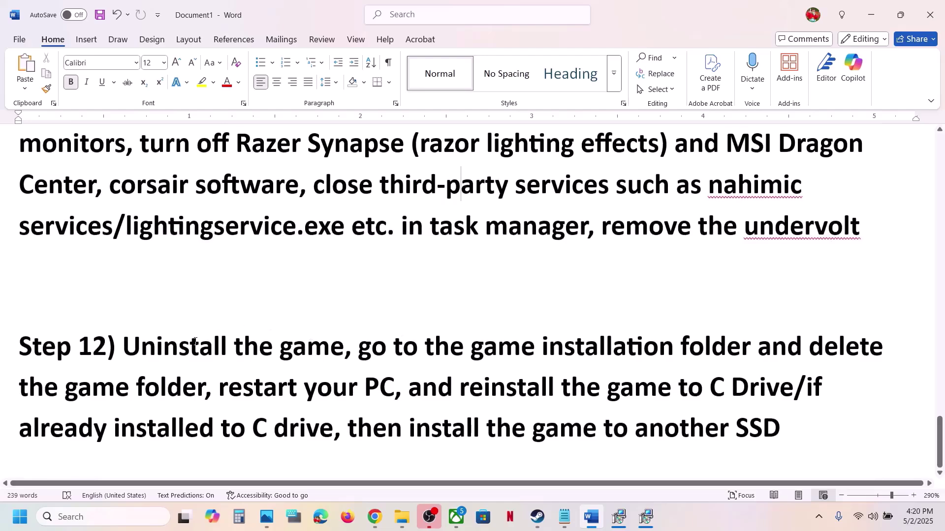
left_click_drag(195, 341, 754, 449)
left_click(551, 506)
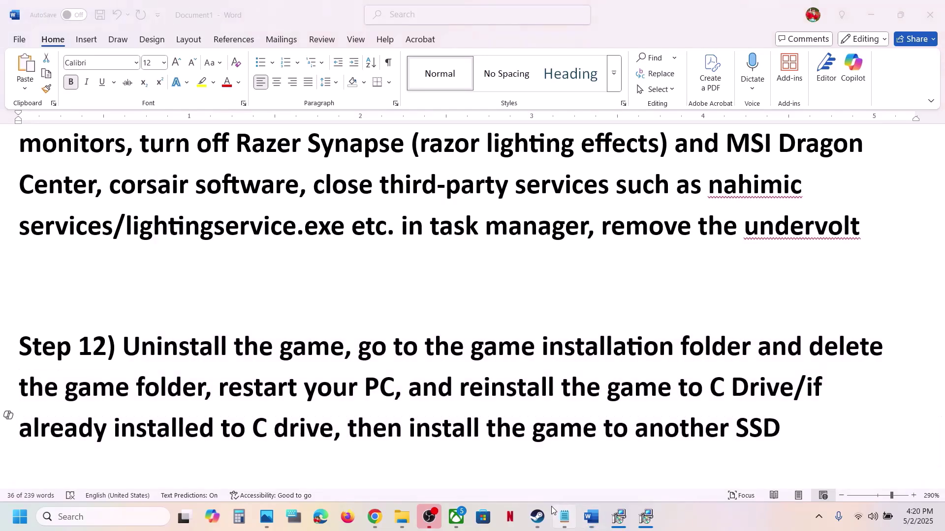
left_click(537, 516)
right_click(89, 306)
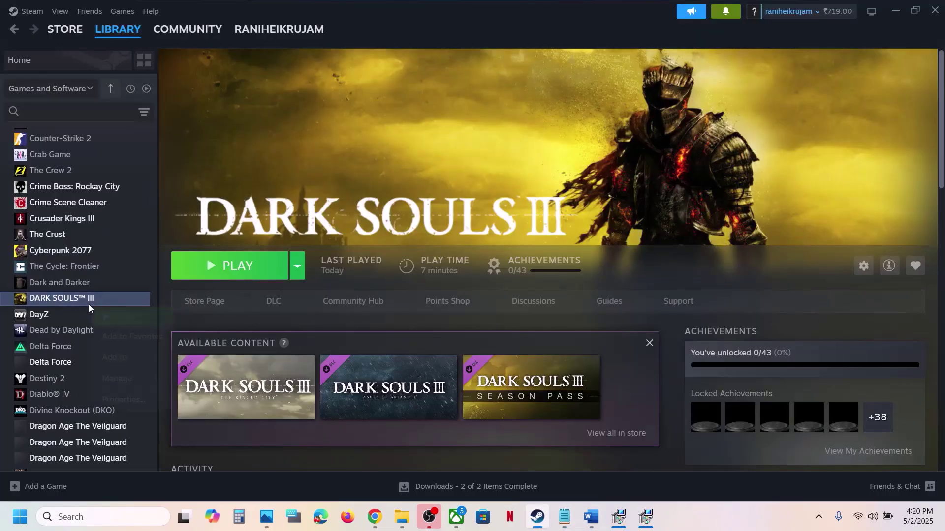
mouse_move(131, 379)
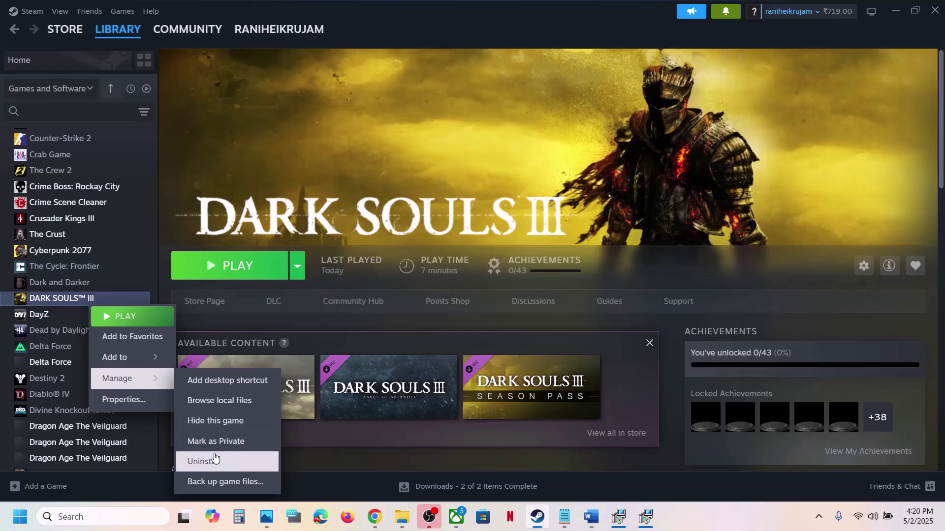
Step: Reread in the Word notes where Step 12 says to reinstall the game, and return to the DARK SOULS III page in Steam
left_click(590, 516)
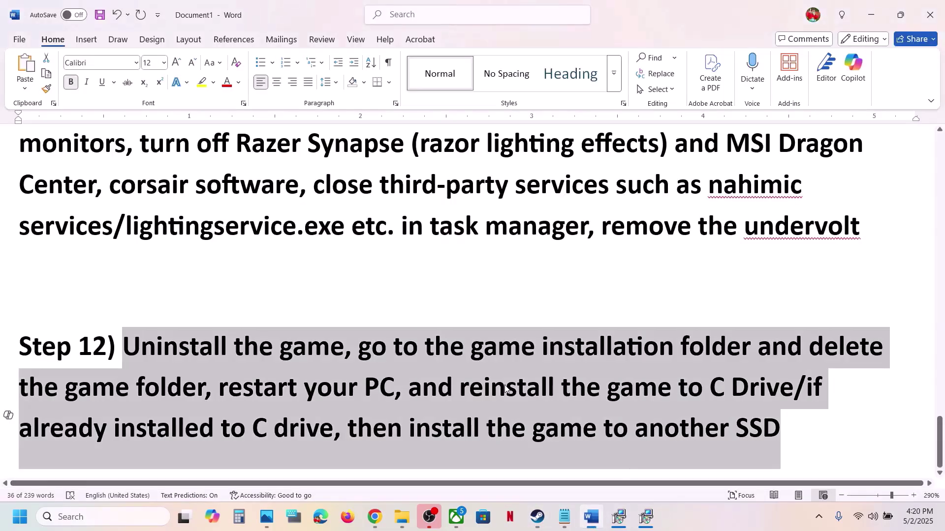
left_click(457, 394)
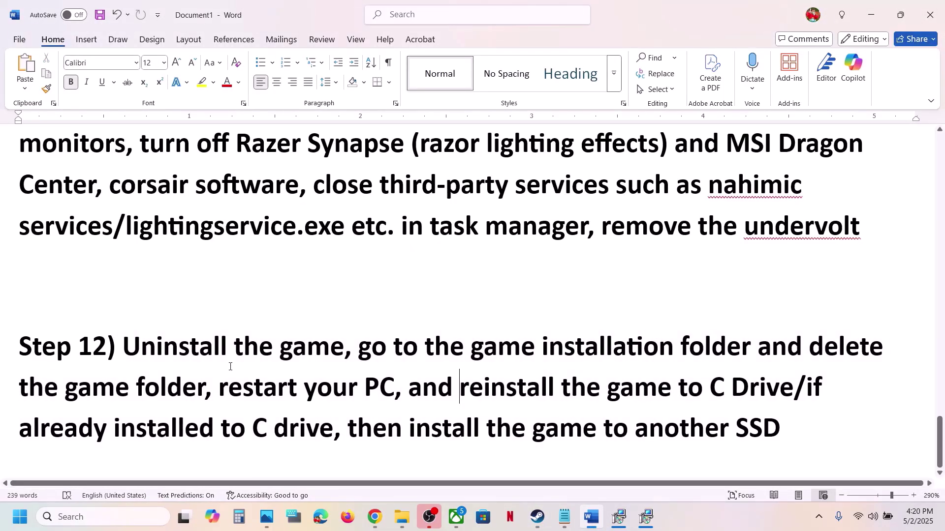
left_click_drag(463, 391, 762, 397)
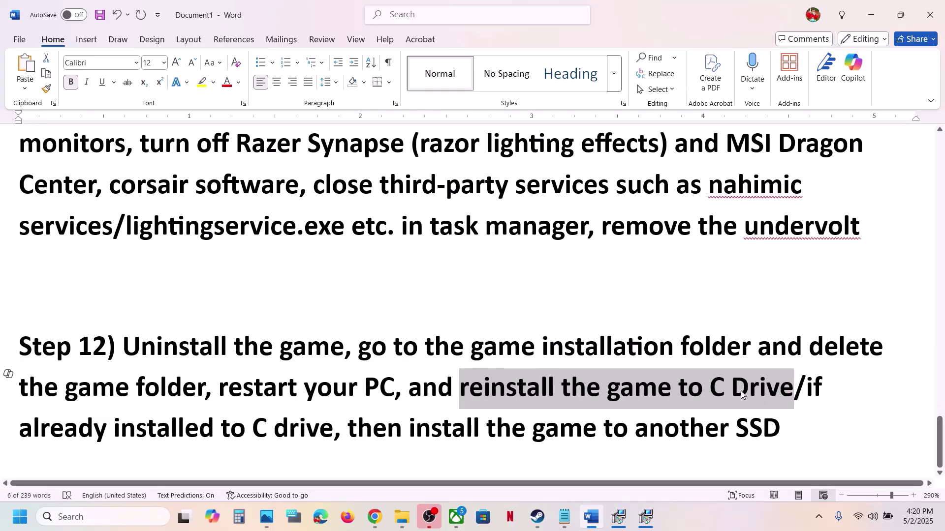
left_click_drag(807, 387, 769, 410)
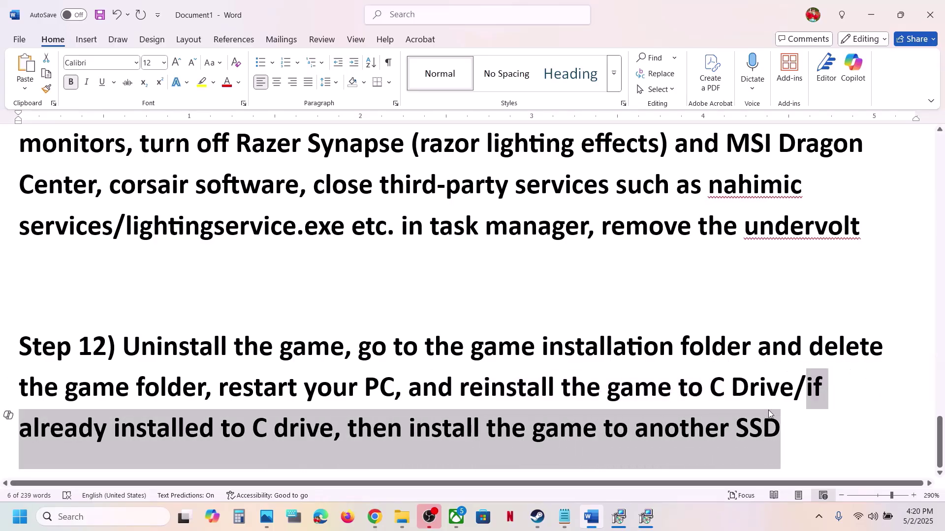
left_click(765, 416)
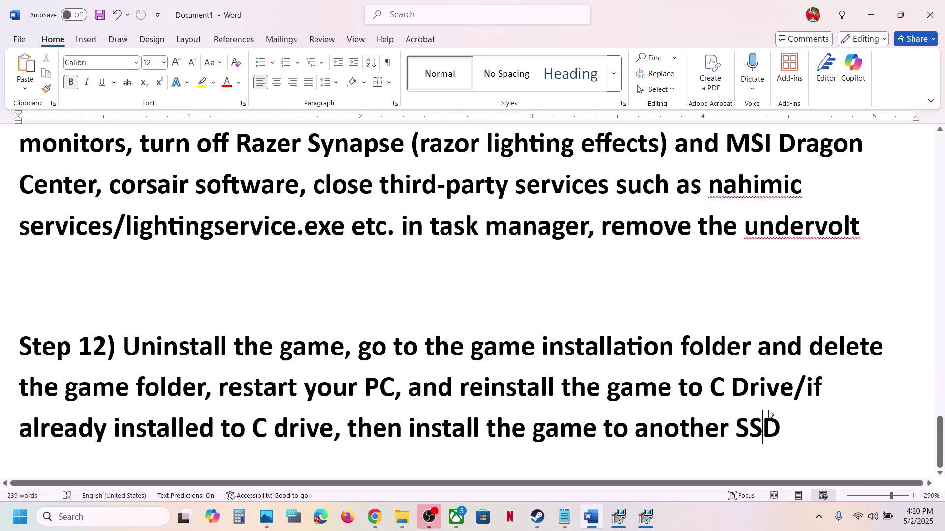
left_click(537, 514)
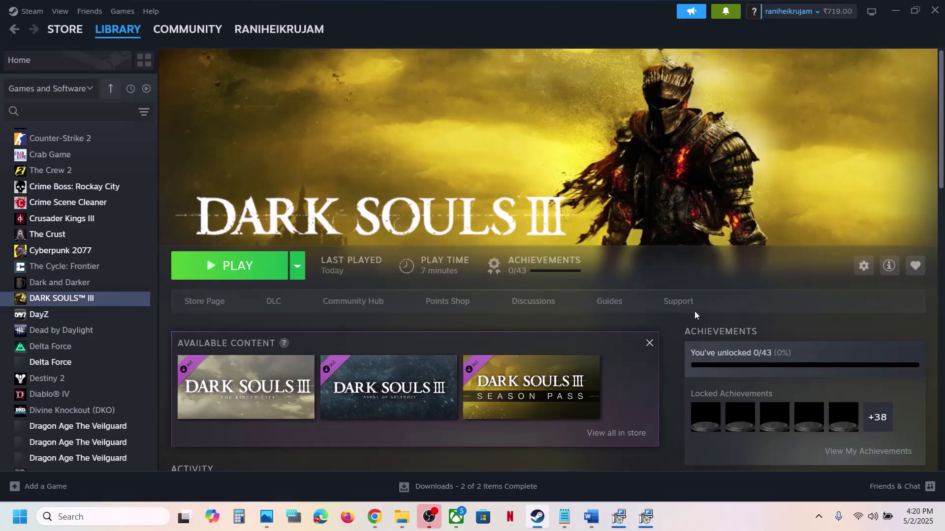
left_click(730, 507)
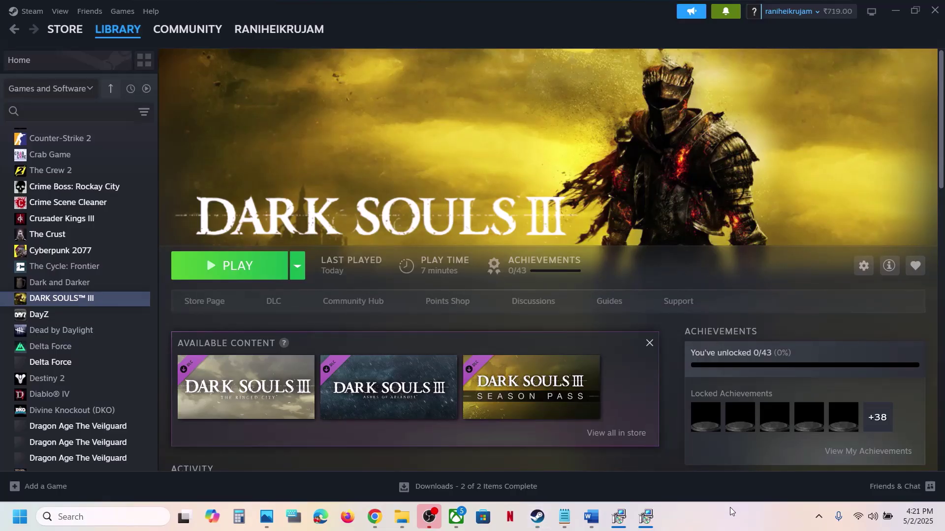